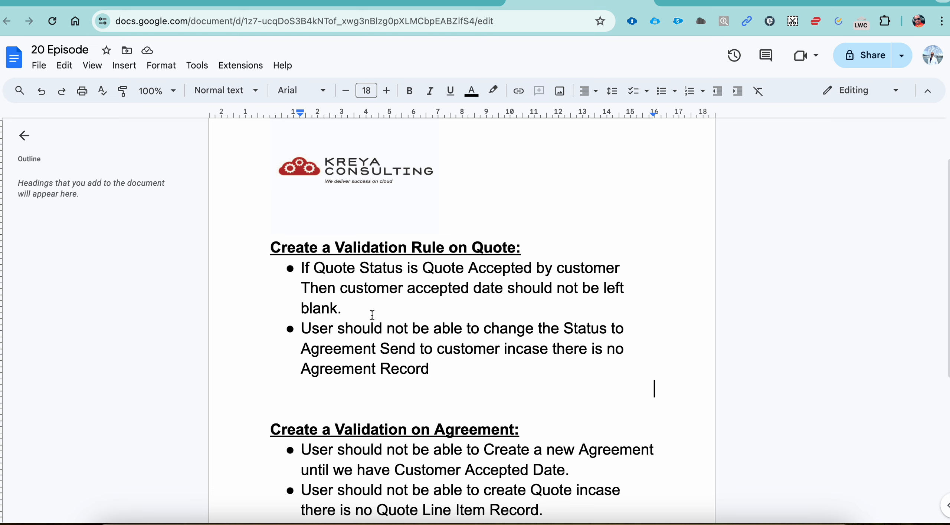
Switch to the PawBreed CRM quote and save its status as Quote accepted by customer, leaving the customer accepted date blank
left_click(758, 2)
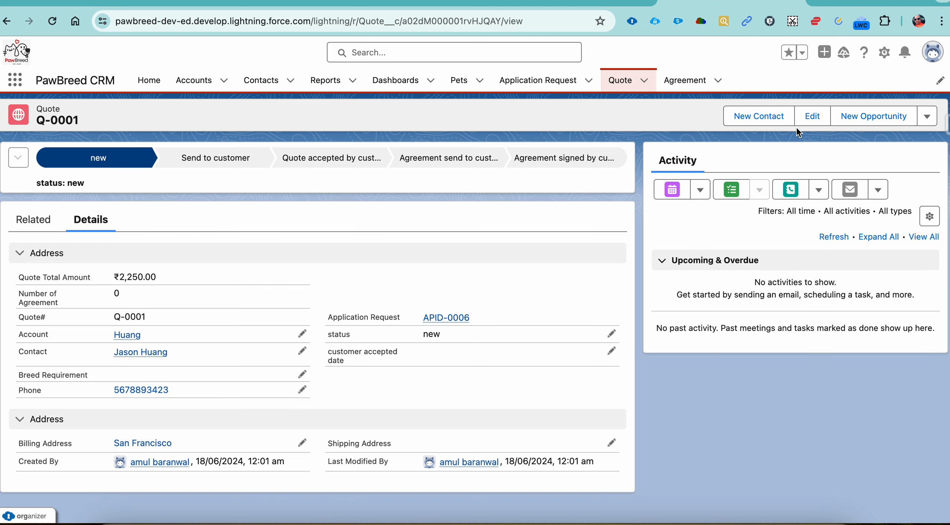
left_click(812, 116)
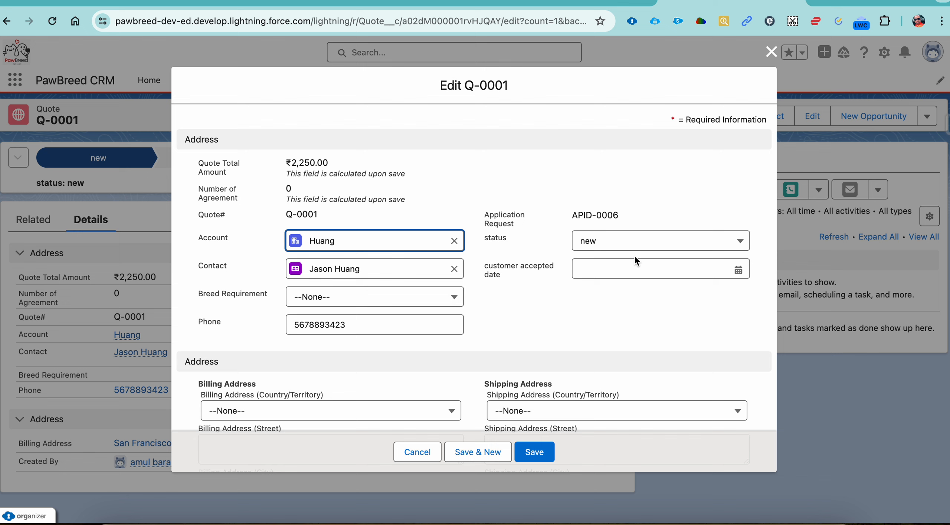
left_click(656, 248)
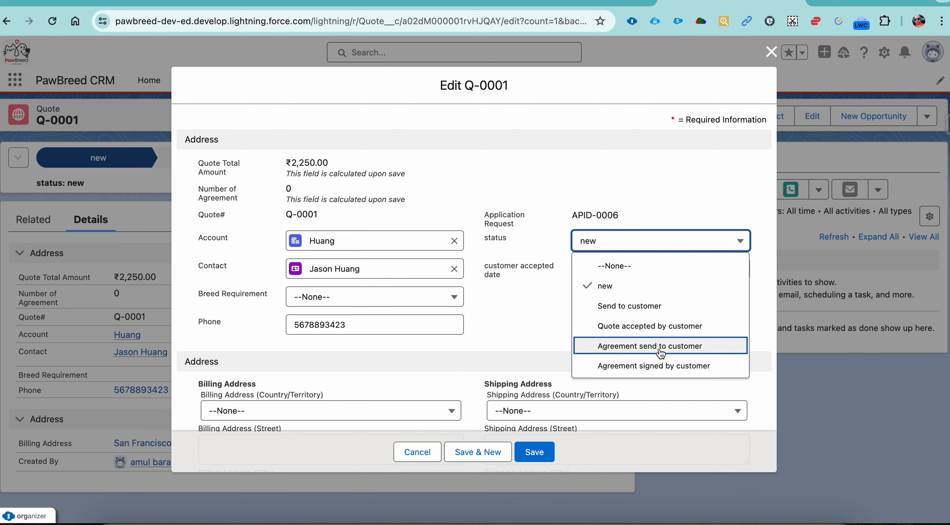
left_click(648, 329)
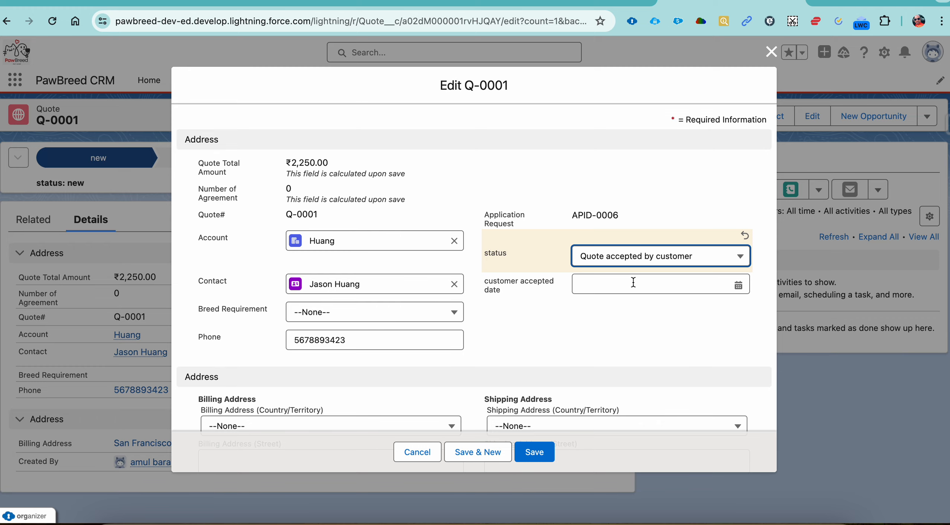
left_click(538, 452)
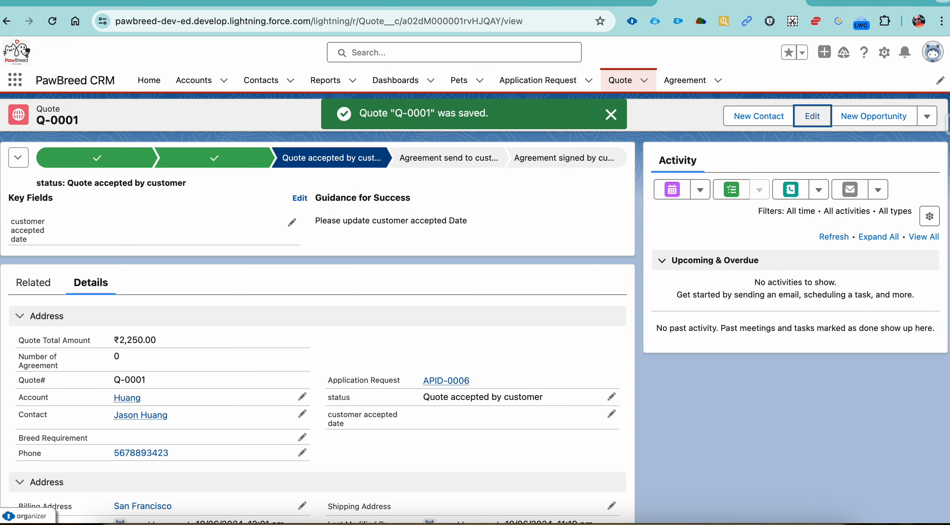
Switch to the 20 Episode document and review the Quote requirement about changing the status without an Agreement record
left_click(588, 1)
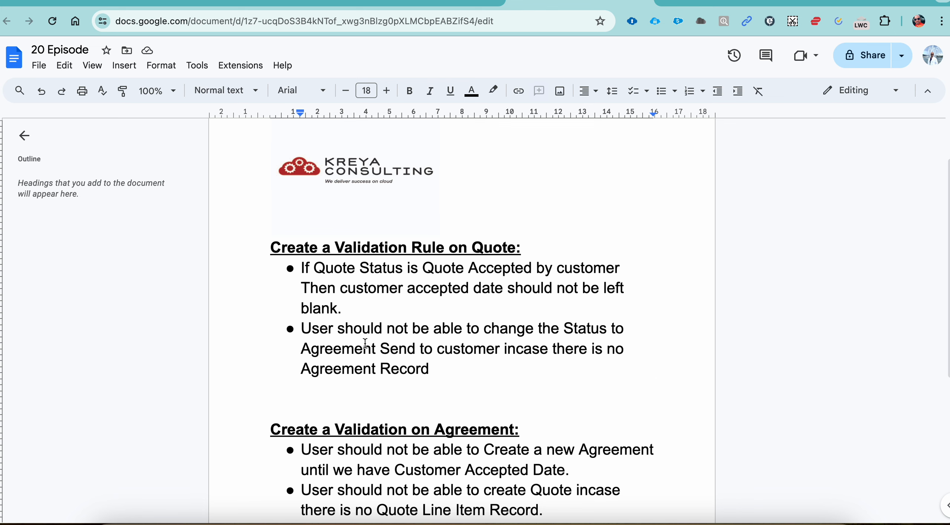
left_click(302, 331)
left_click_drag(301, 331, 532, 340)
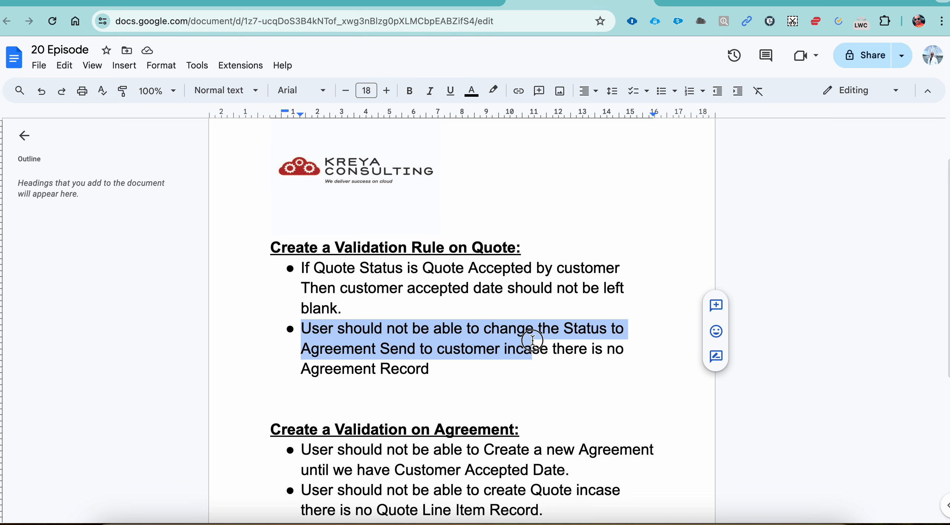
left_click(464, 349)
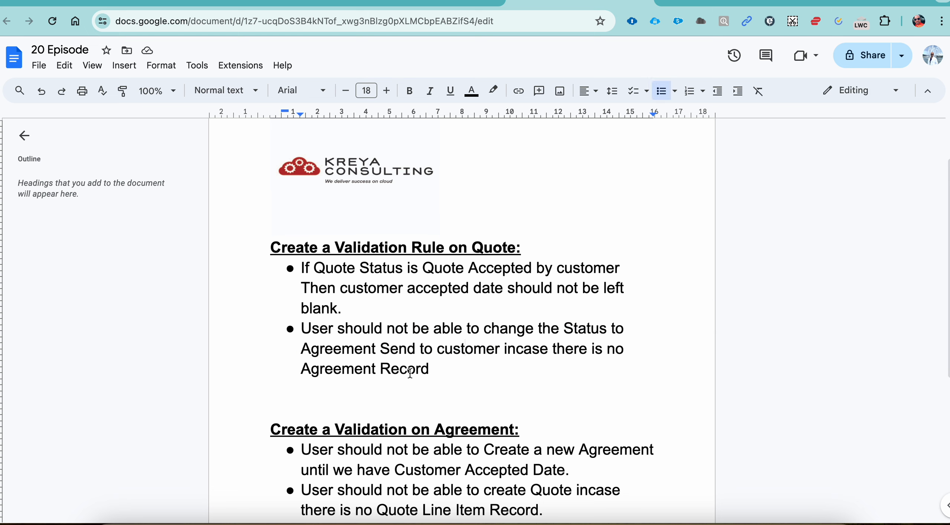
Switch back to the Salesforce quote and examine its related records and its Number of Agreement field
left_click(725, 3)
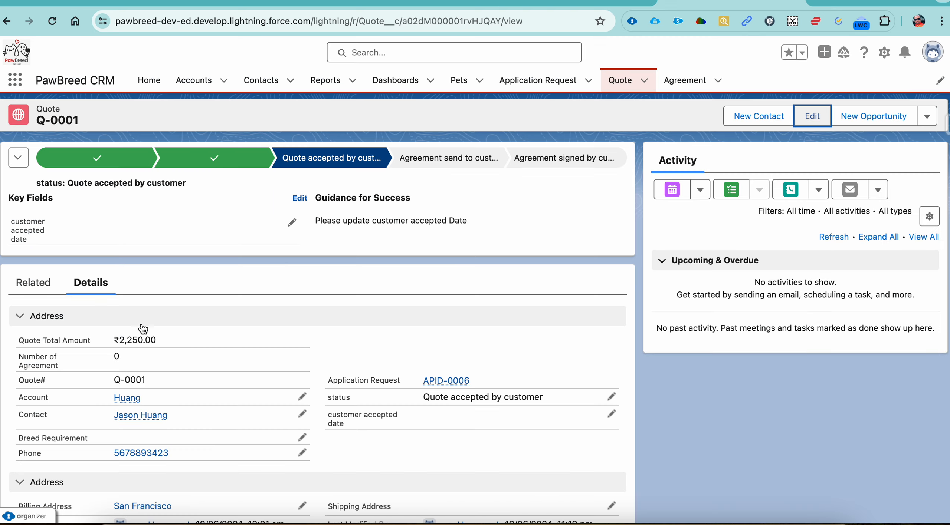
scroll(80, 258, "down", 2)
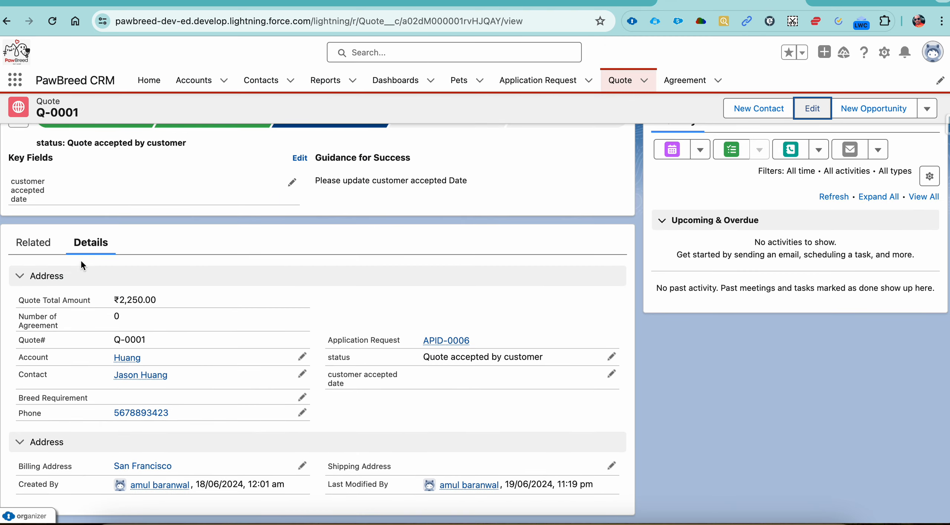
left_click(40, 244)
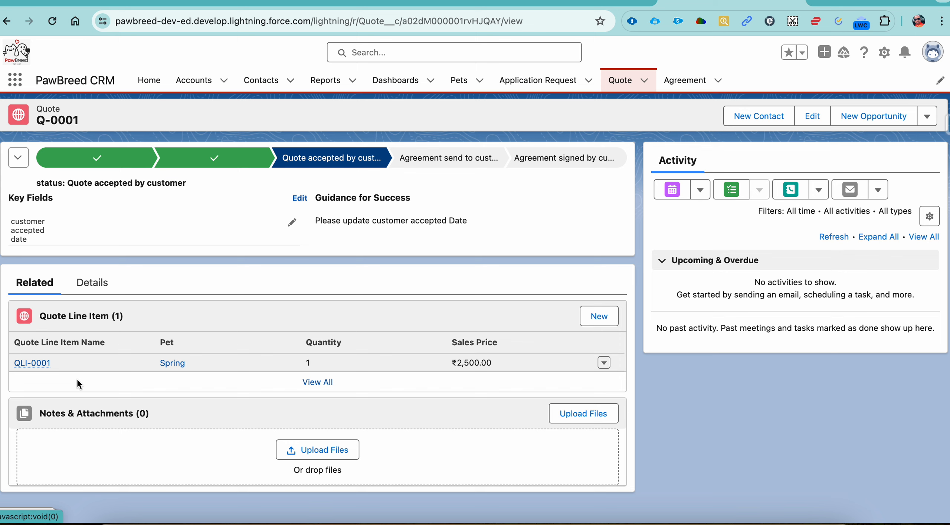
left_click(100, 285)
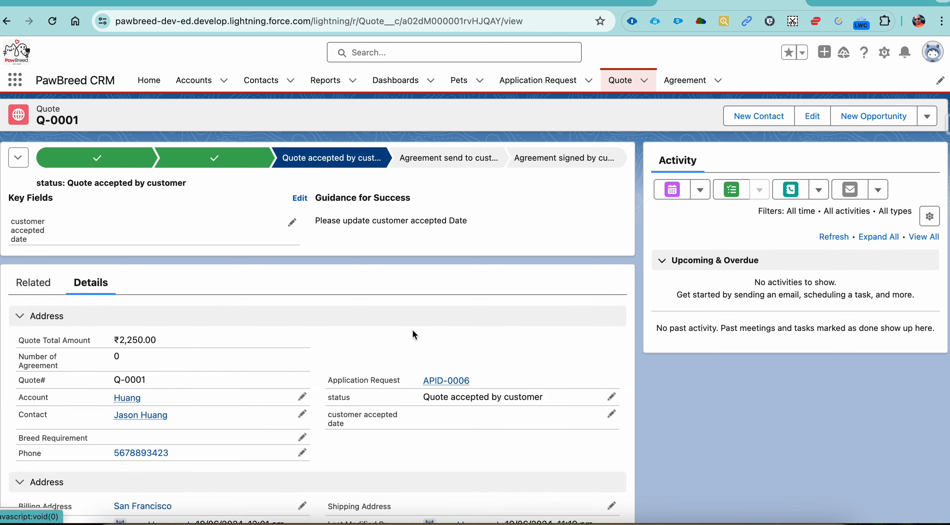
scroll(359, 342, "down", 2)
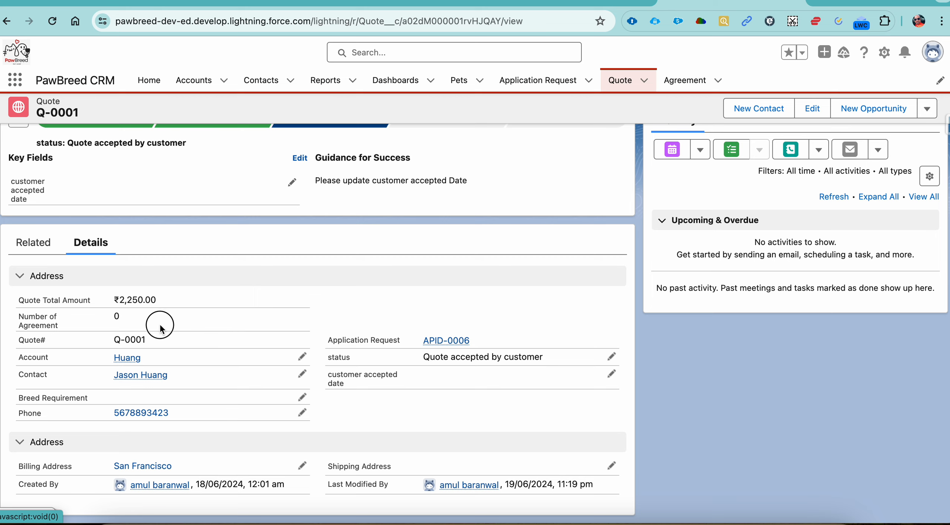
left_click_drag(161, 328, 60, 319)
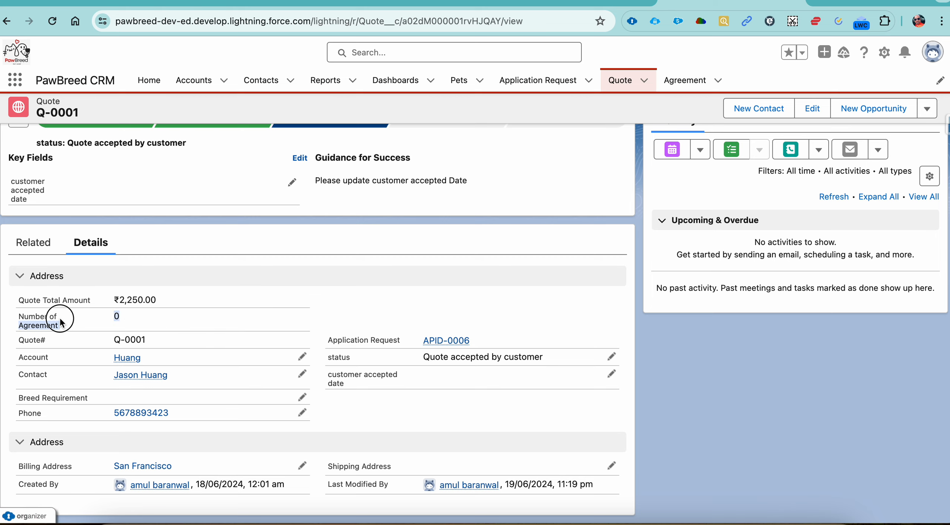
left_click(611, 357)
left_click(597, 357)
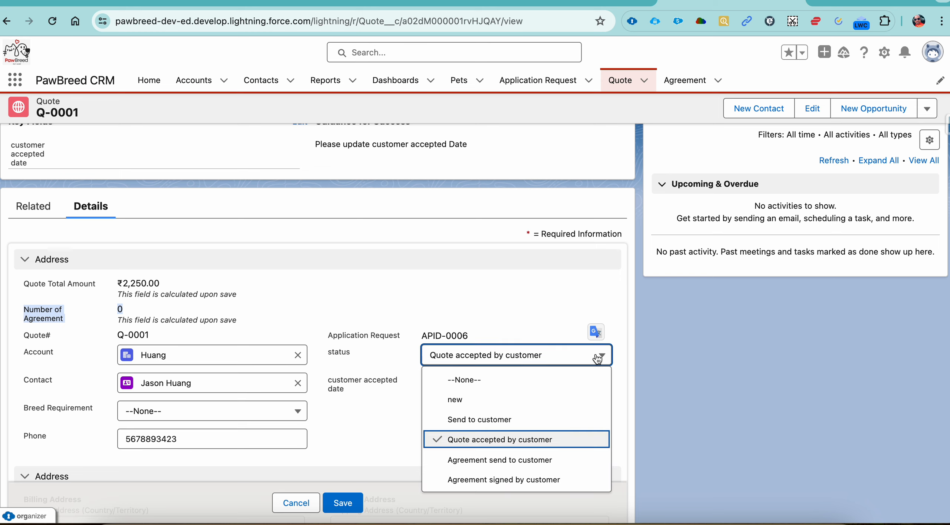
left_click(546, 462)
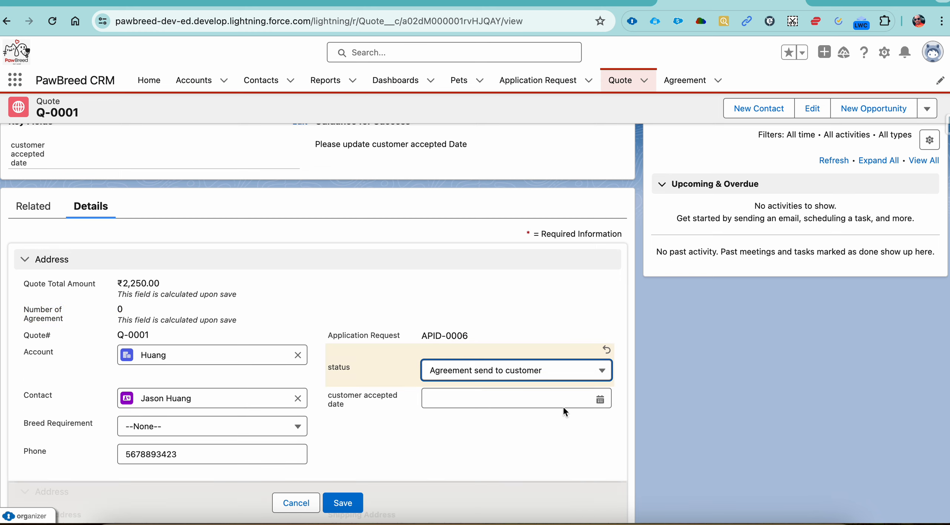
left_click(564, 374)
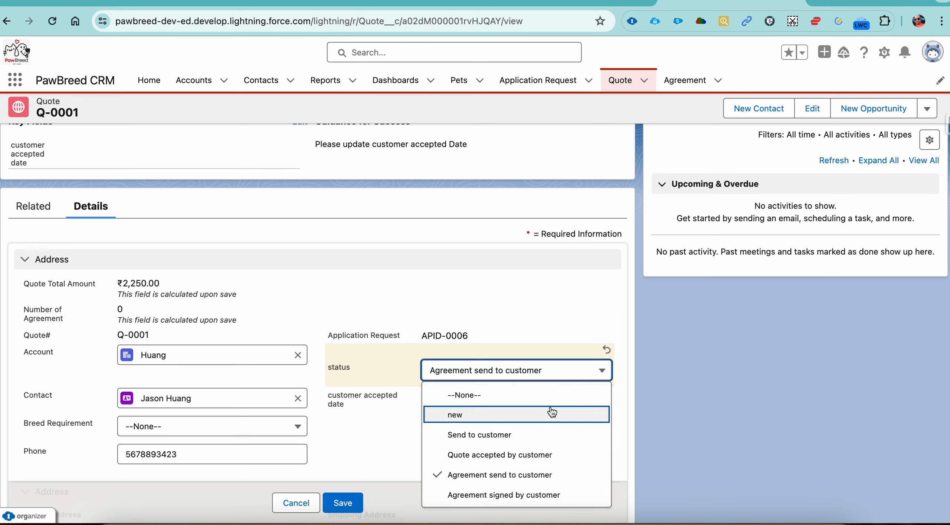
left_click(535, 501)
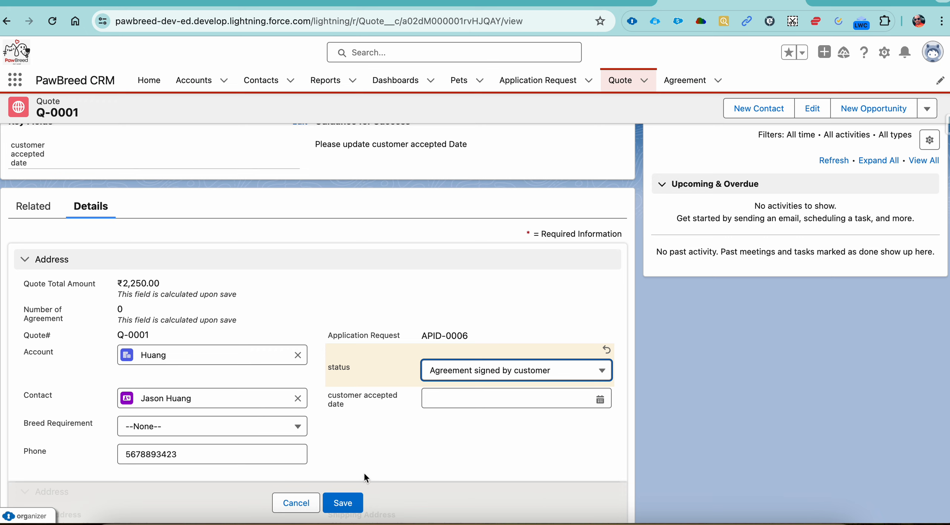
left_click(298, 503)
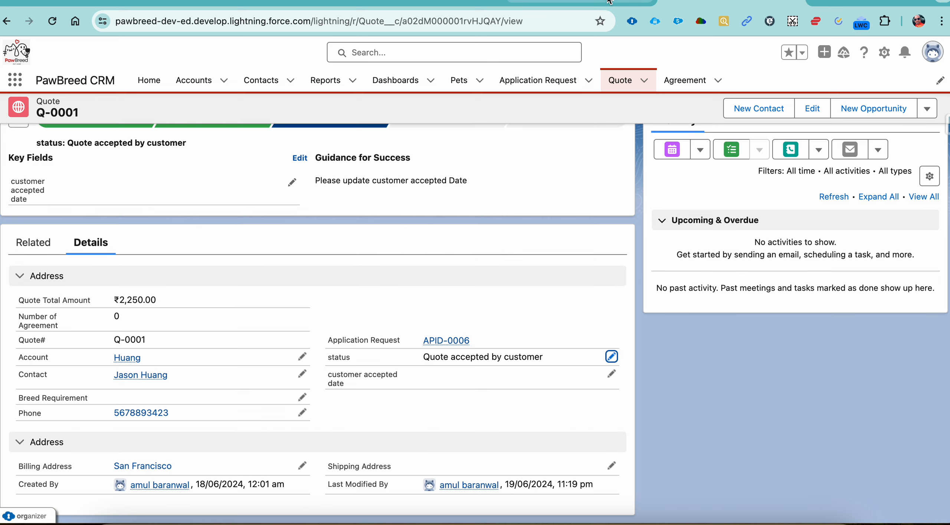
Review the document's requirement about the customer accepted date and compare it with the status on the Salesforce quote
left_click(579, 3)
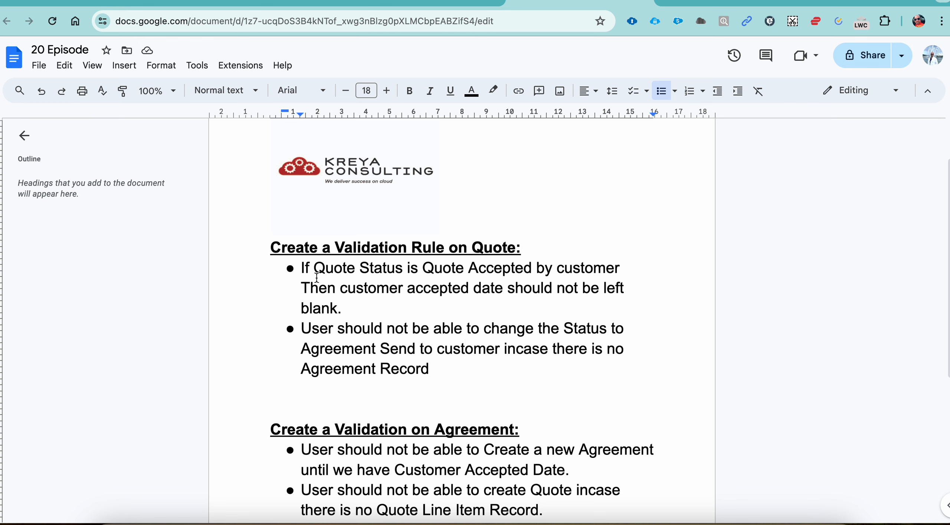
left_click(304, 269)
left_click_drag(304, 269, 334, 309)
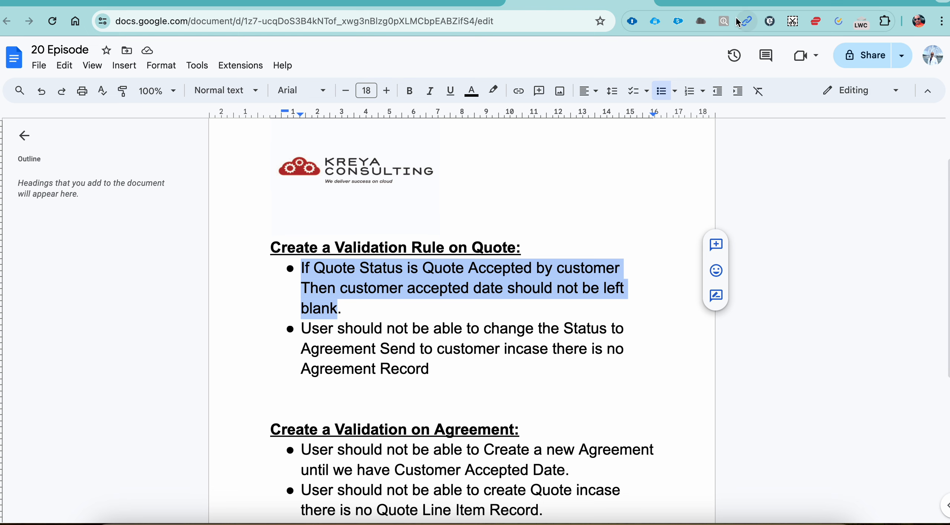
left_click(730, 3)
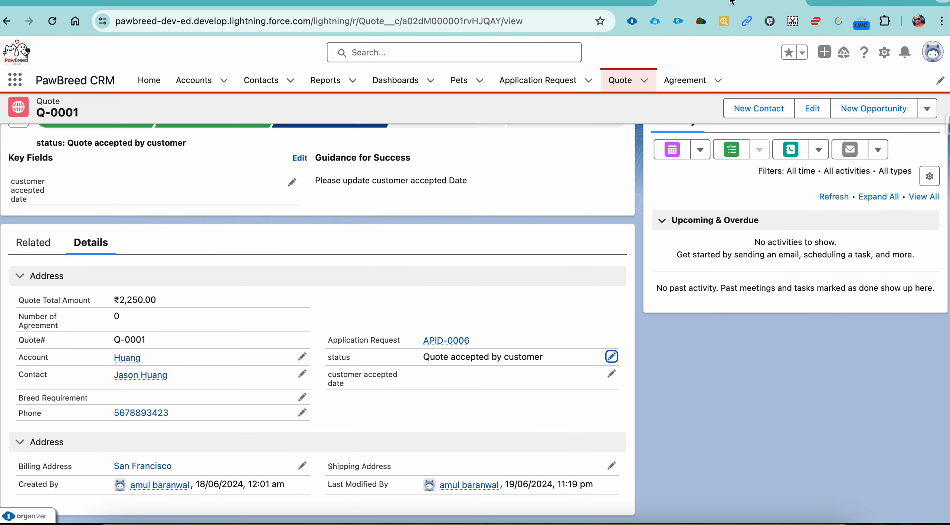
left_click_drag(545, 357, 424, 357)
key("super+c")
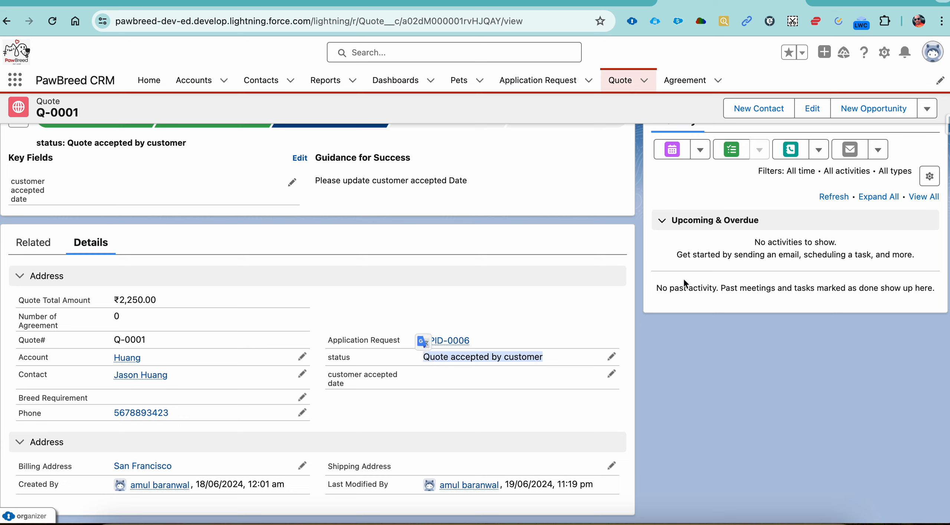
Open Salesforce Setup, find the Quote object in Object Manager, and show its validation rules
left_click(879, 56)
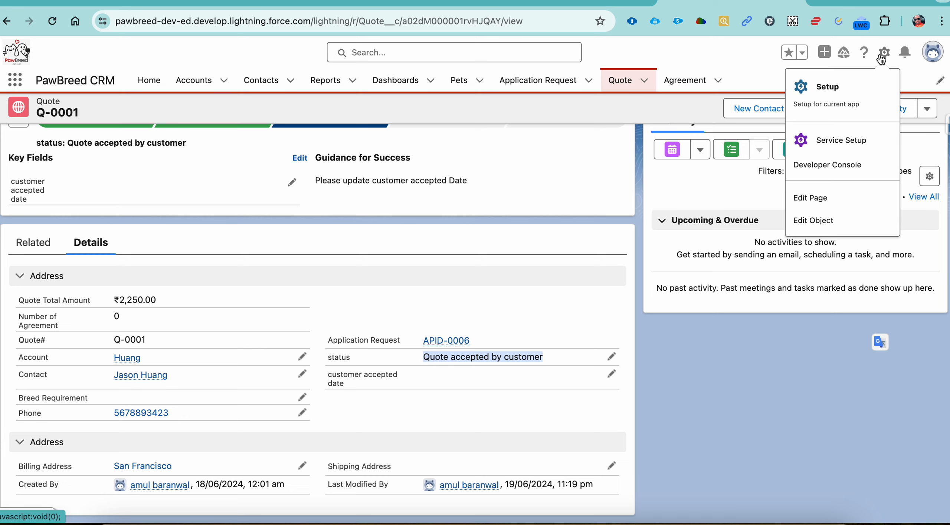
left_click(852, 86)
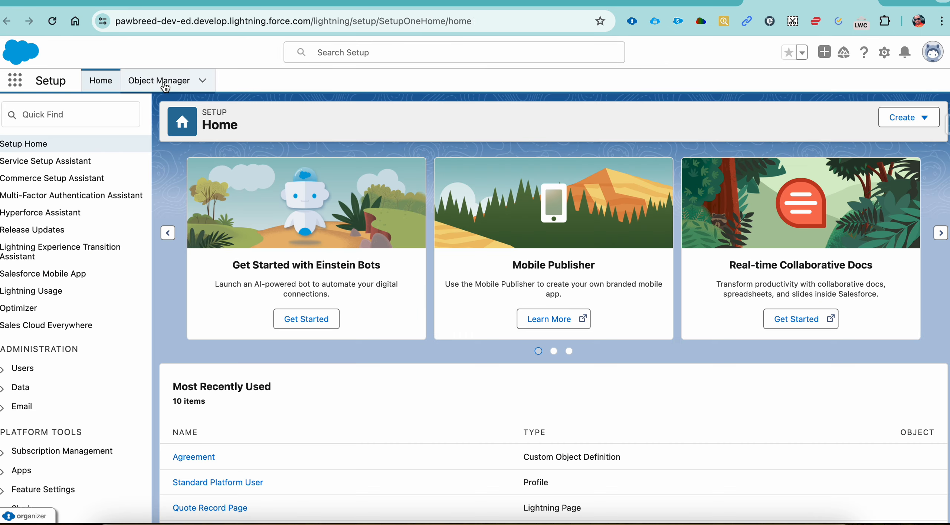
left_click(166, 85)
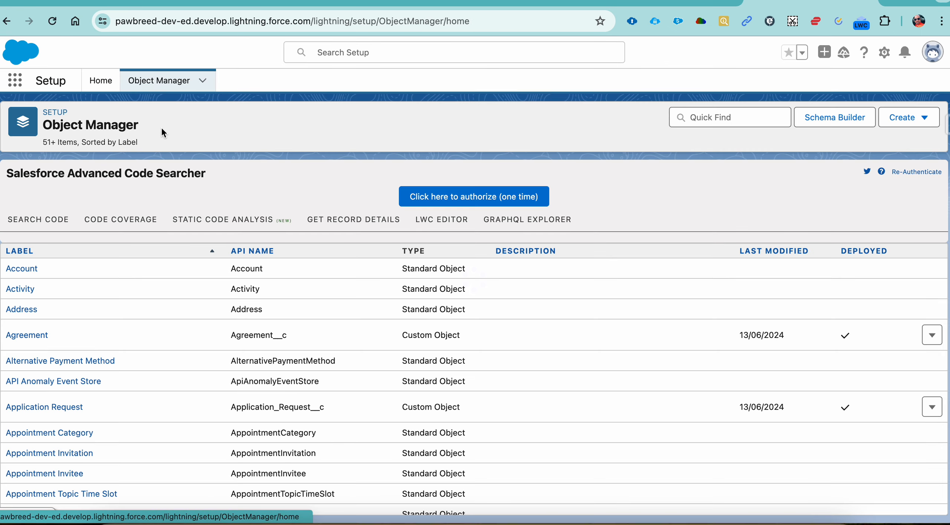
left_click(744, 109)
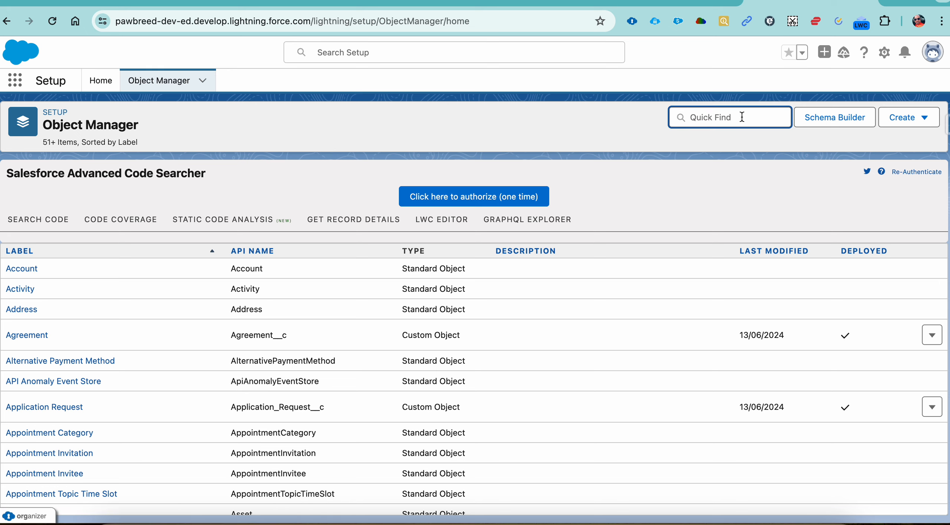
type("quote")
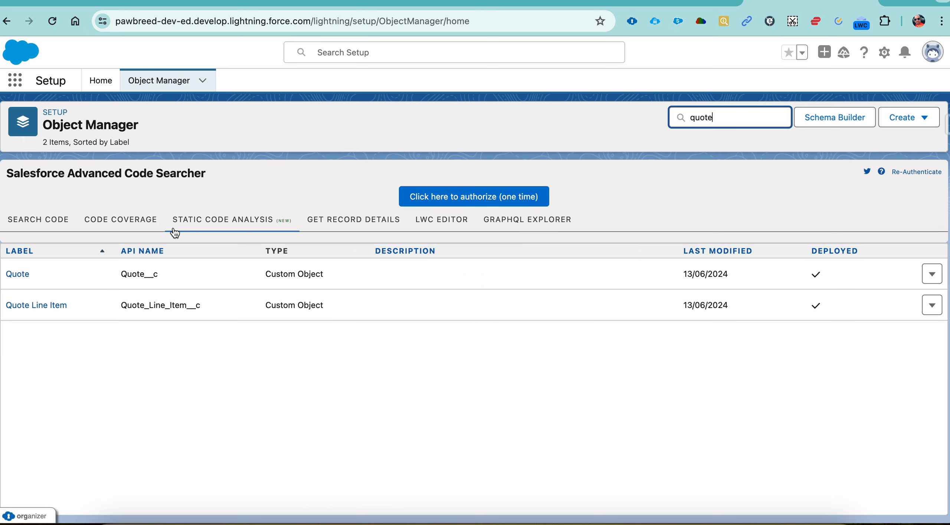
left_click(24, 279)
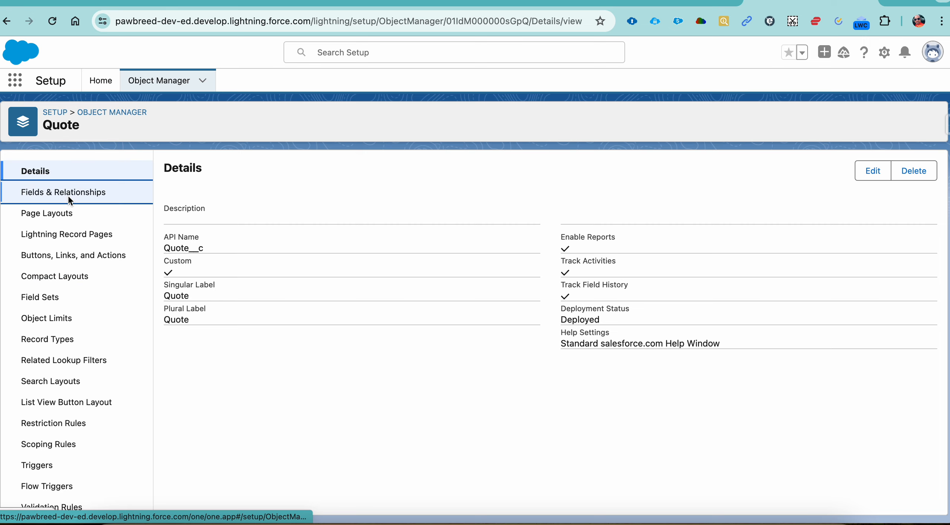
left_click(68, 194)
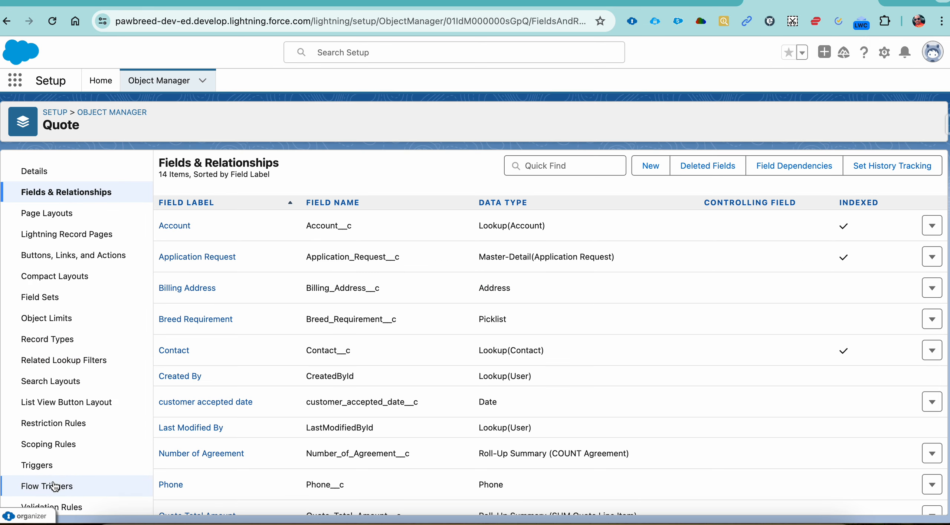
left_click(54, 506)
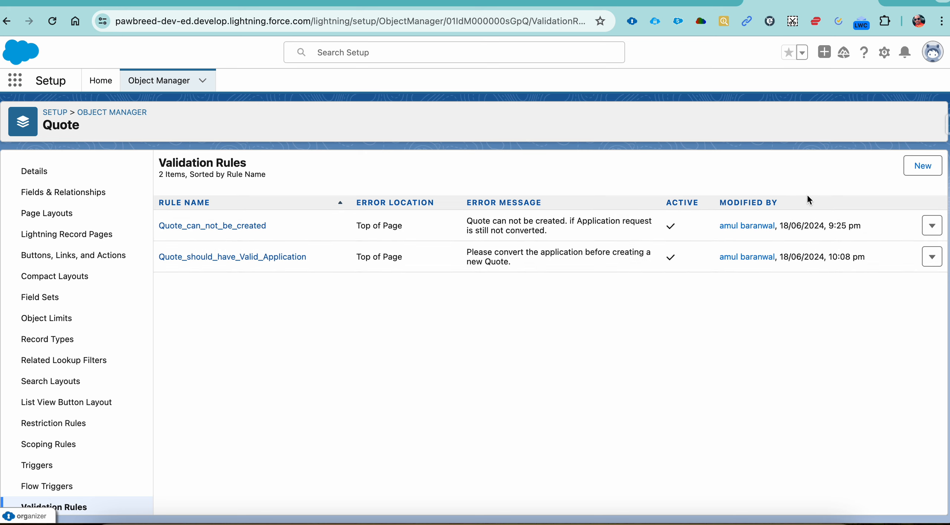
Start a new Quote validation rule and name it "Quote accepted by customer"
left_click(922, 166)
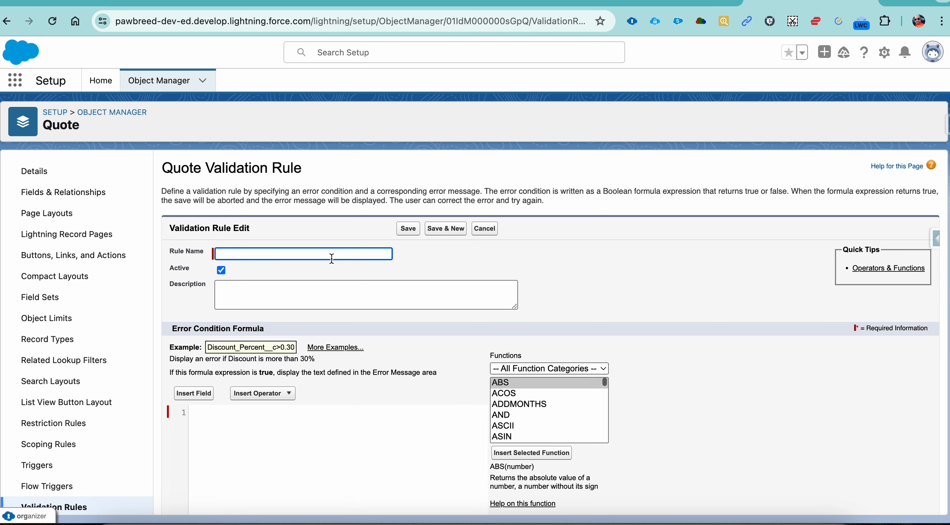
type("Quote accepted by customer")
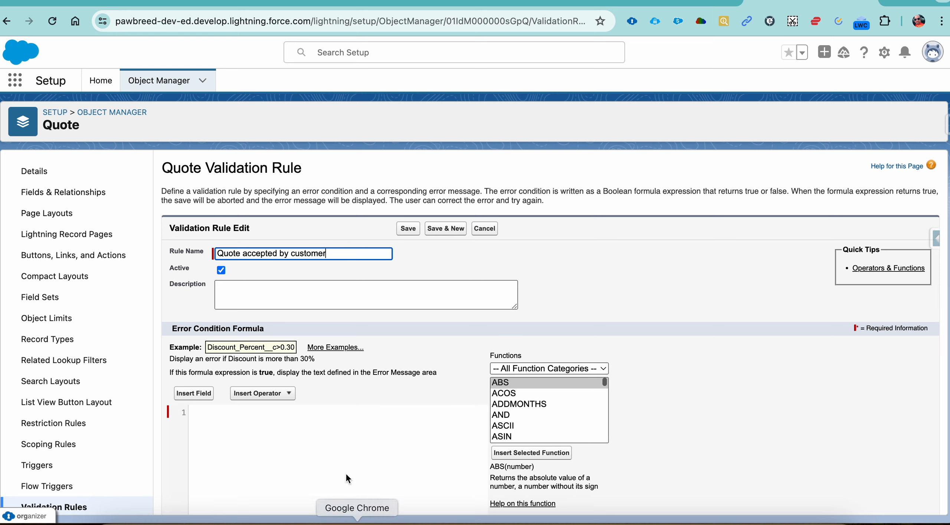
left_click(338, 437)
Insert the Quote object's status field into the error condition formula
left_click(194, 394)
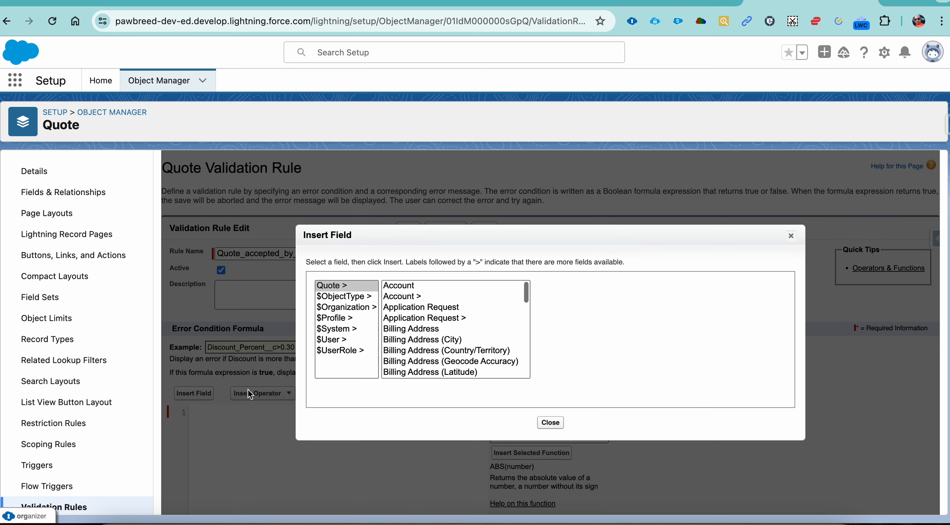
left_click(434, 340)
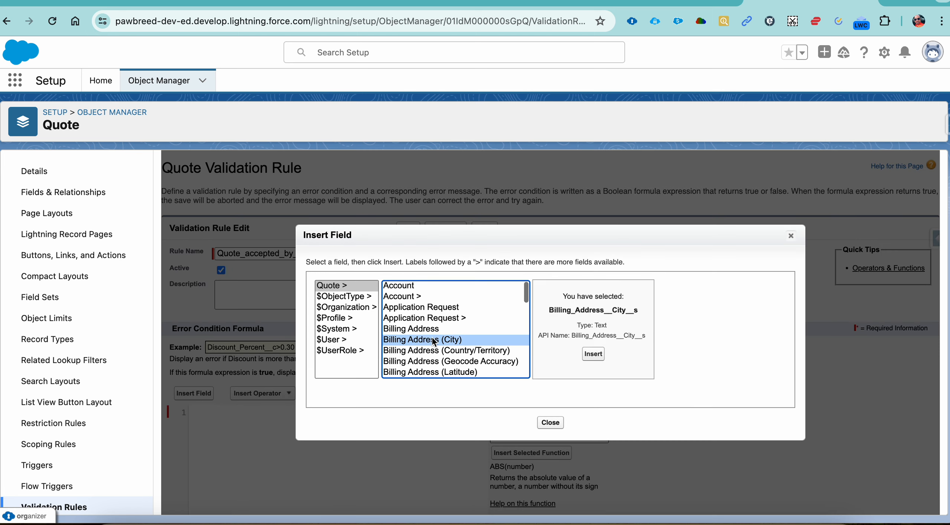
key("End")
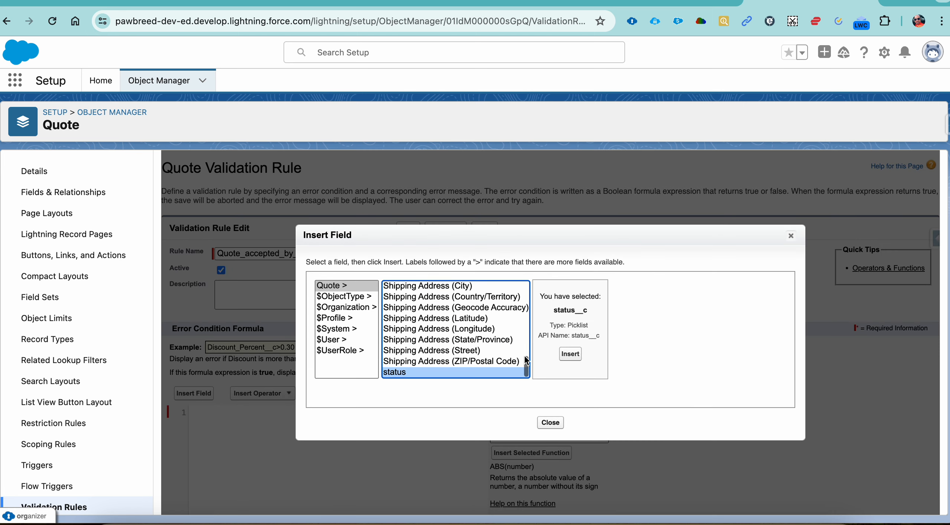
left_click(570, 354)
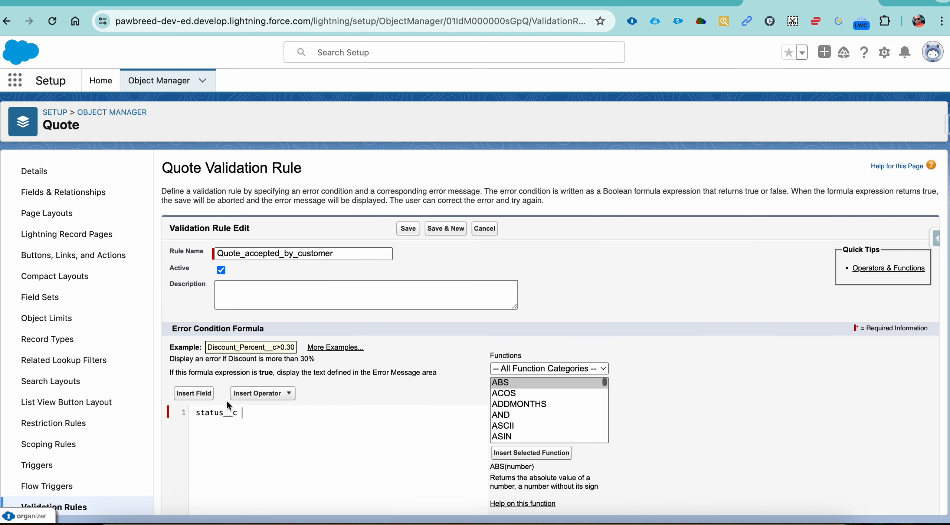
Build the formula's first condition as IF(TEXT(status__c)=='Quote accepted by customer' && around the status field
left_click(197, 413)
type("IF(TEXT(")
left_click(280, 417)
type(")==")
key("super+v")
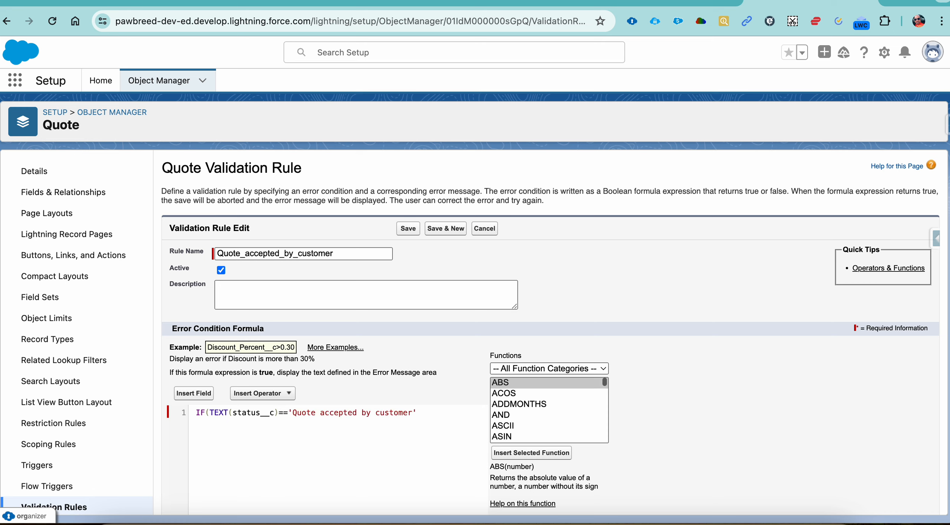
type("' &&")
Insert the Quote's customer accepted date field after the && operator in the formula
left_click(208, 395)
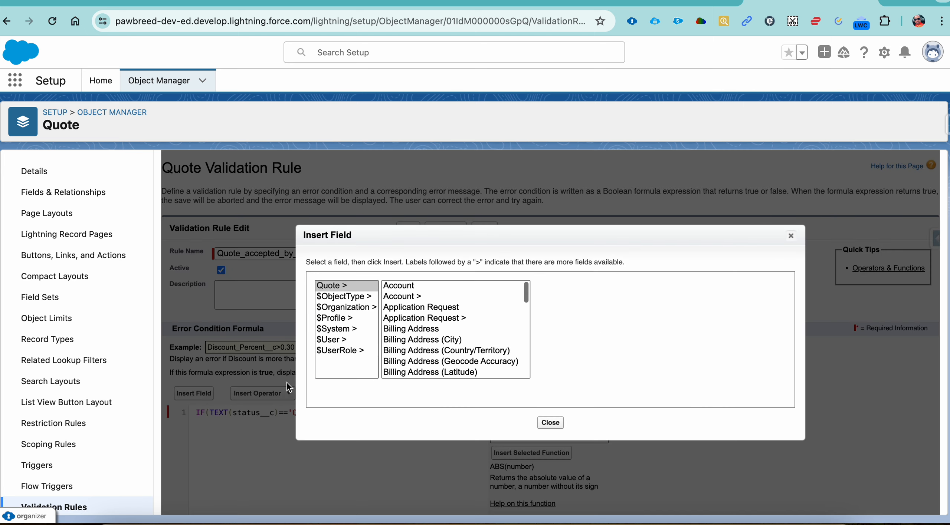
left_click(438, 353)
key("Down")
key("Down")
key("Down")
key("Down")
key("Down")
key("Down")
key("Down")
key("Down")
key("Down")
key("Down")
key("Down")
key("Down")
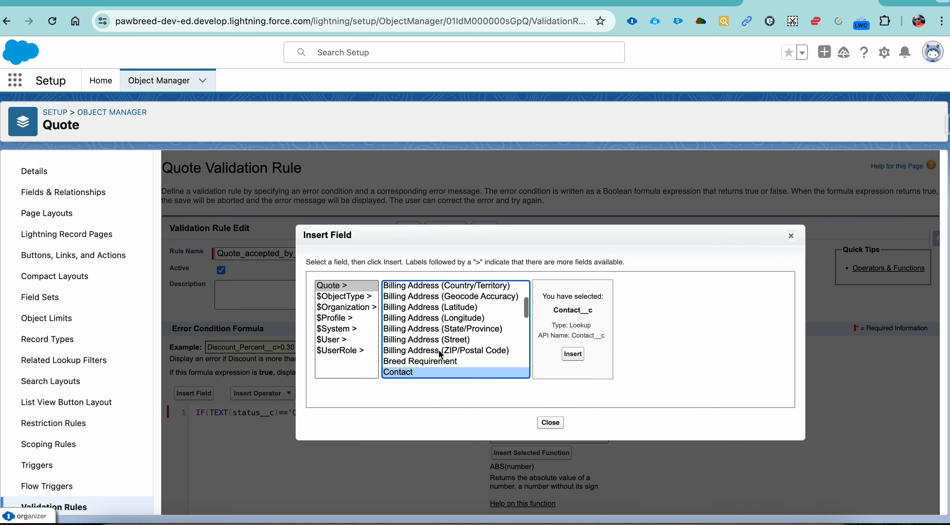
key("c")
key("c")
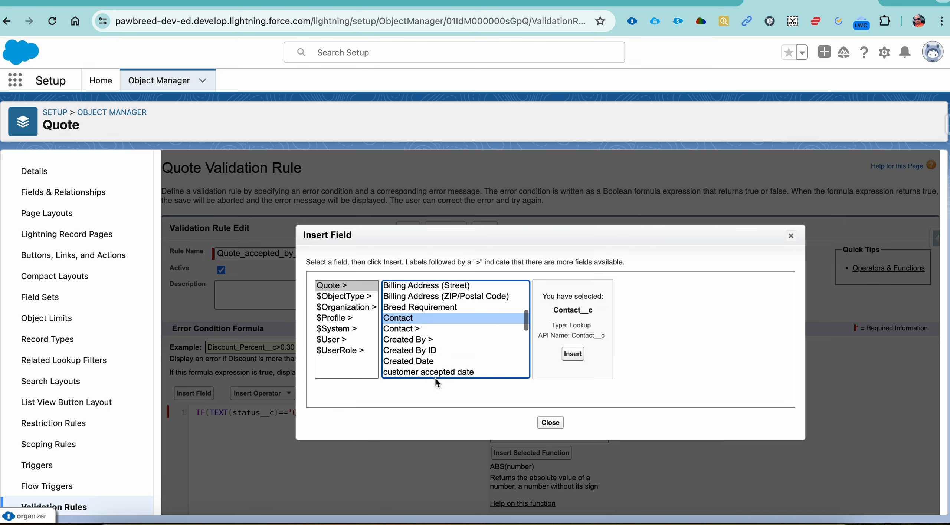
left_click(437, 372)
left_click(581, 355)
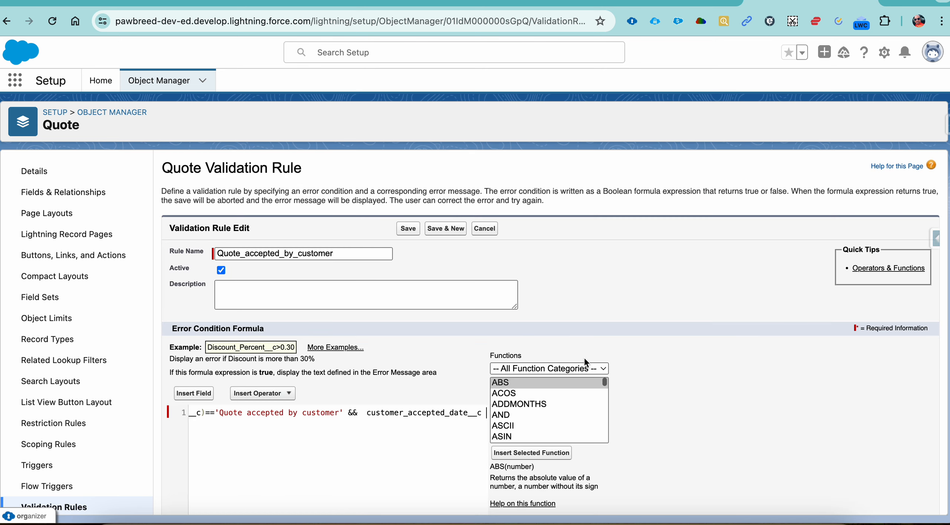
Compare customer_accepted_date__c with ==null and complete the IF formula with true and false as its results
left_click(373, 415)
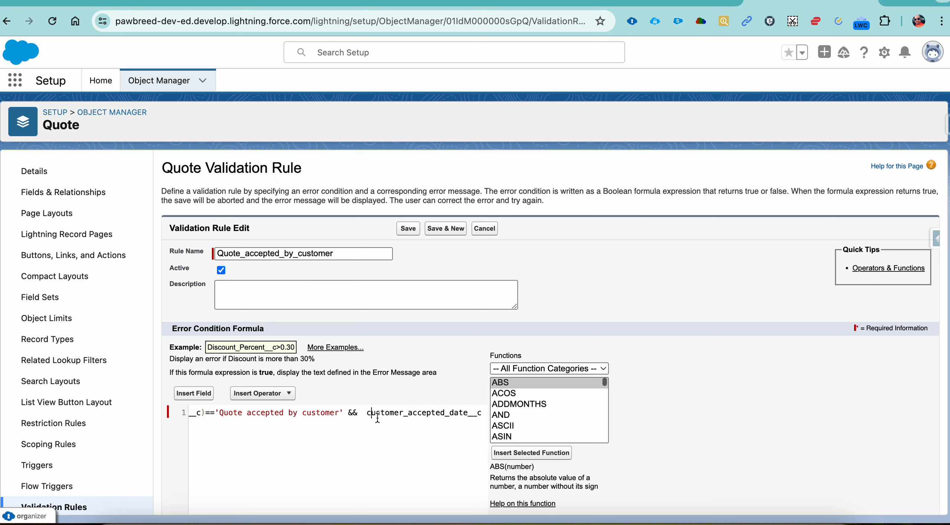
left_click(480, 412)
type("==nul")
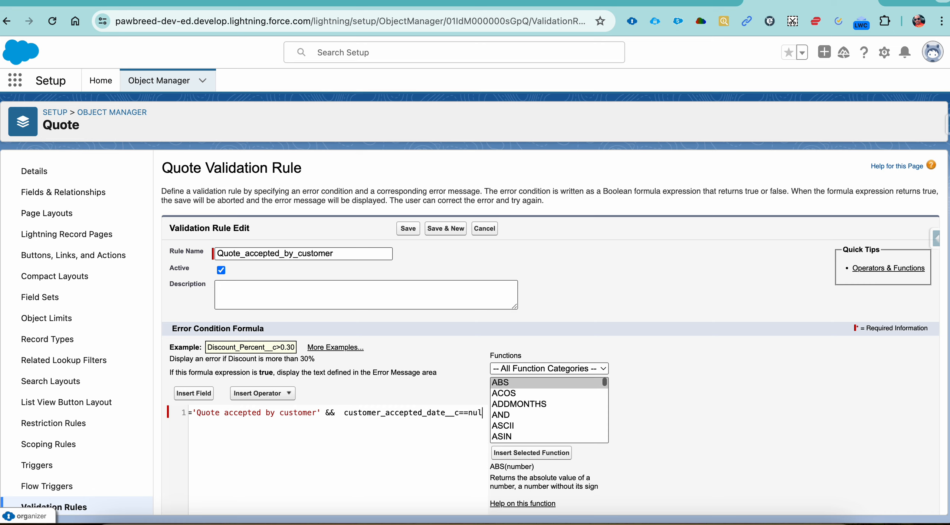
type("l, trye=")
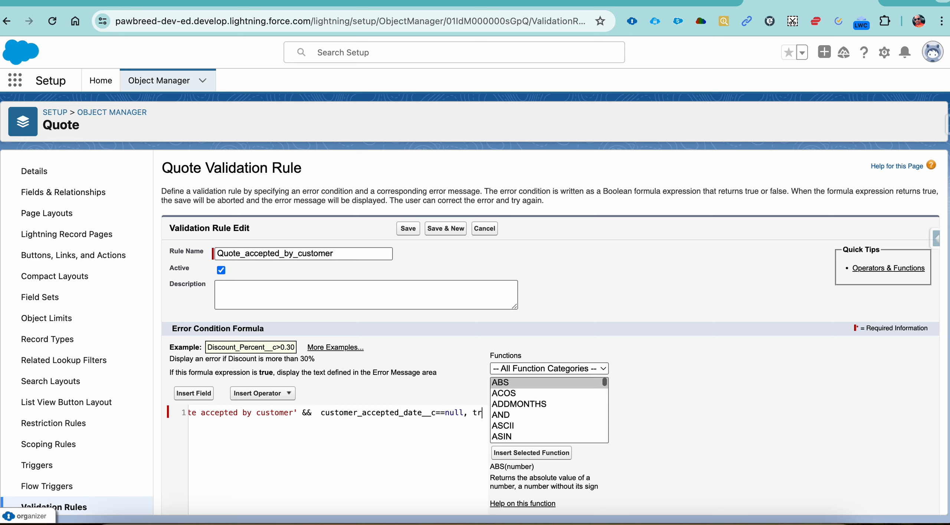
key("BackSpace")
key("BackSpace")
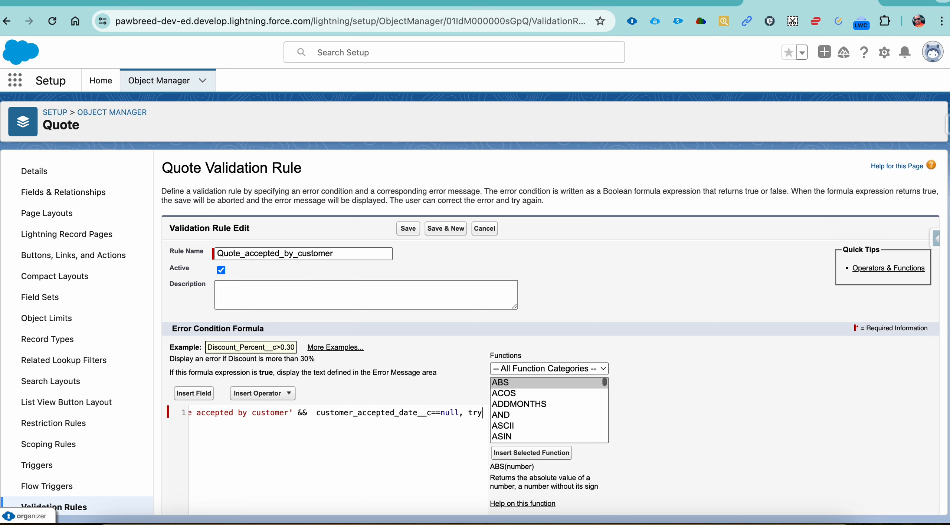
key("BackSpace")
type("ue, ")
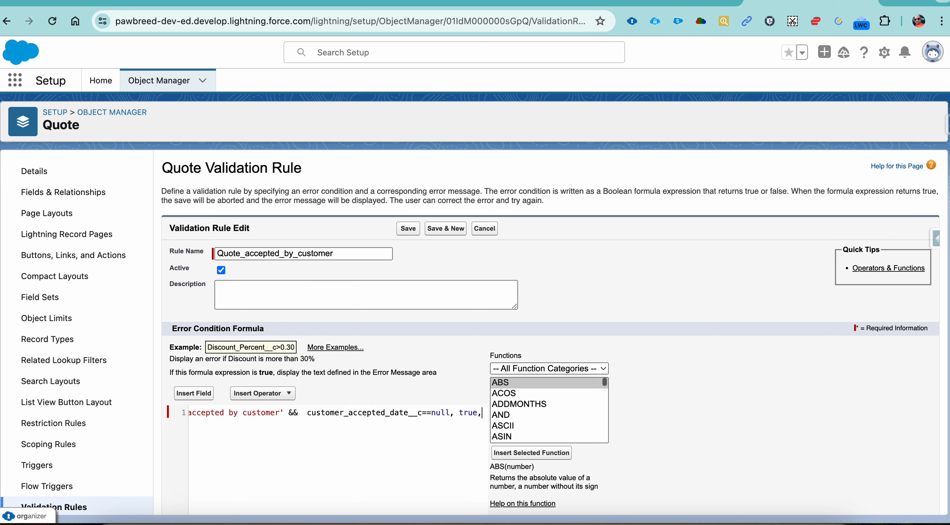
type("false)")
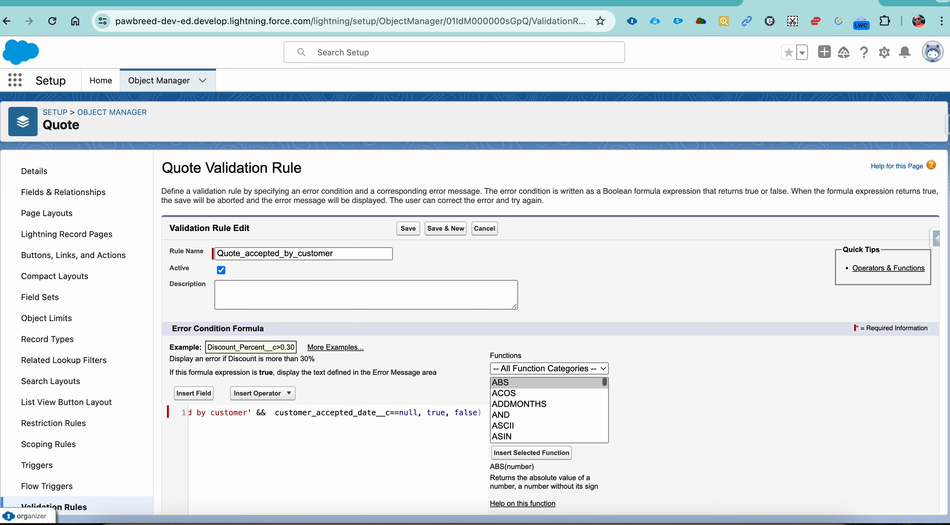
Set the error message to "If Quote Status is Quote Accepted by customer Then customer accepted date should not be left blank" and save the rule
scroll(549, 410, "down", 5)
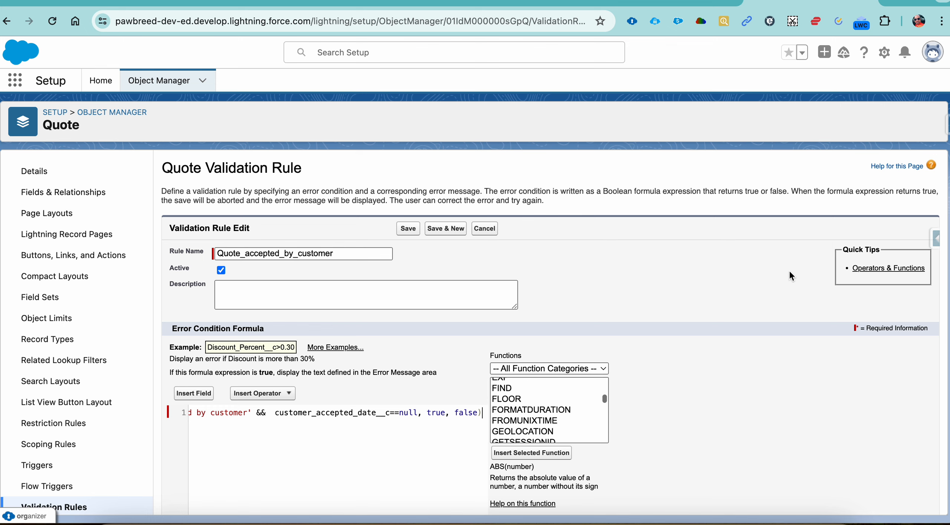
scroll(659, 285, "down", 8)
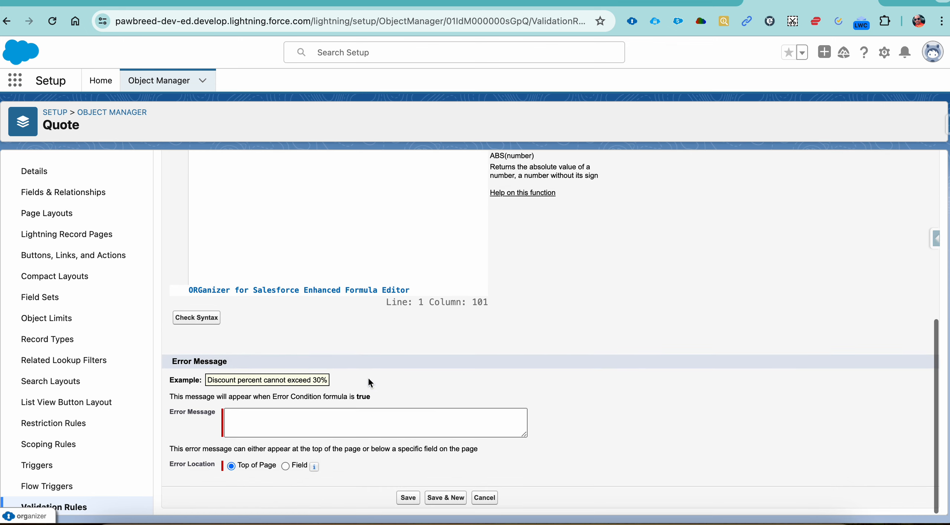
left_click(321, 411)
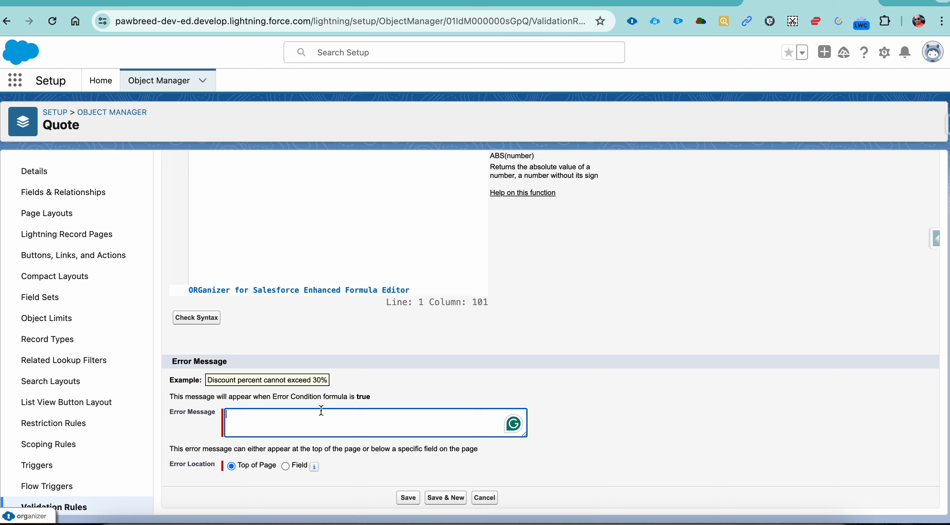
left_click(509, 2)
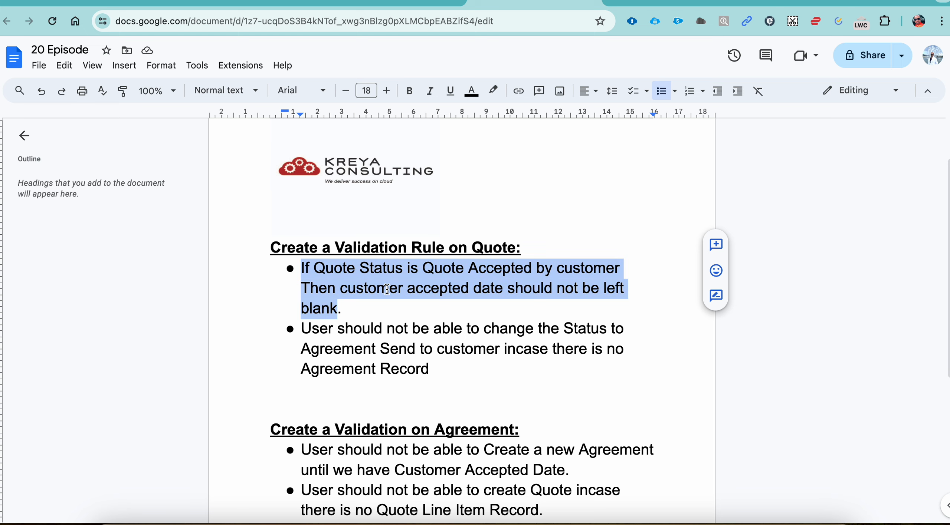
left_click(809, 2)
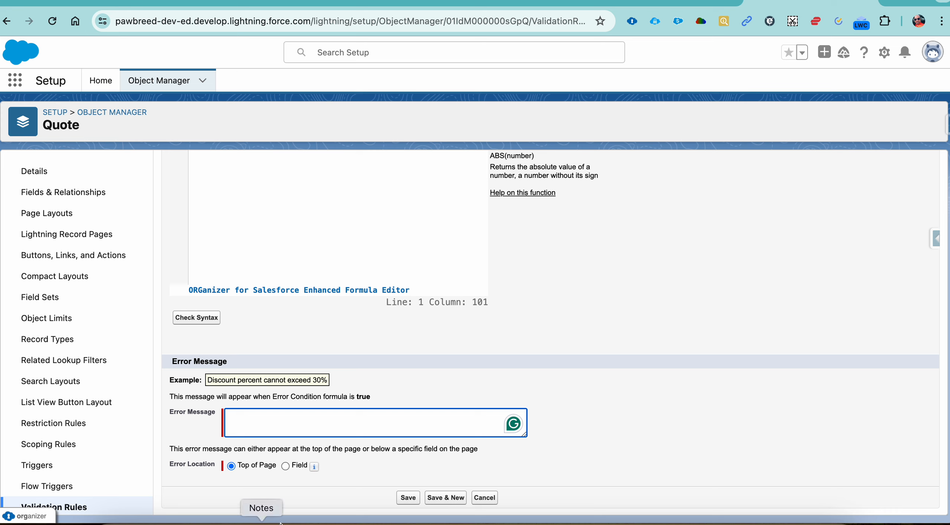
type("If Quote Status is Quote Accepted by customer Then customer accepted date should not be left blank")
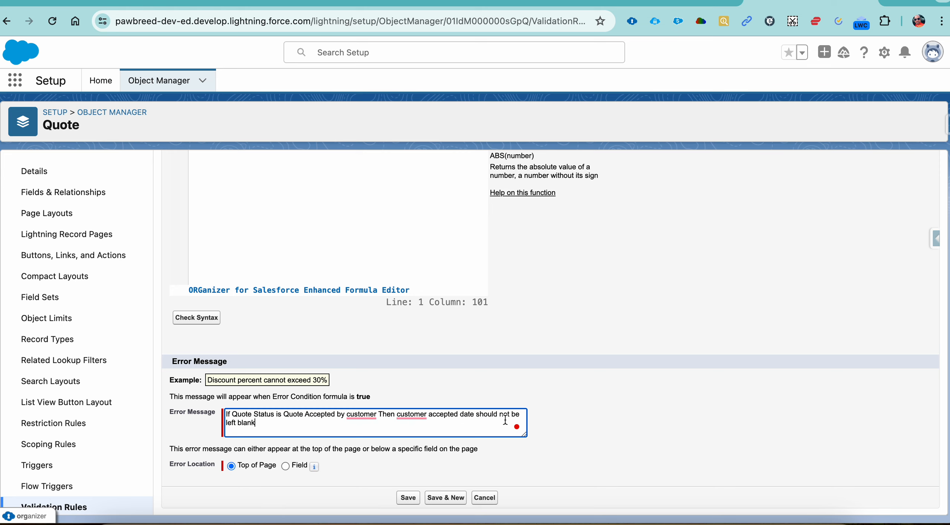
left_click(407, 498)
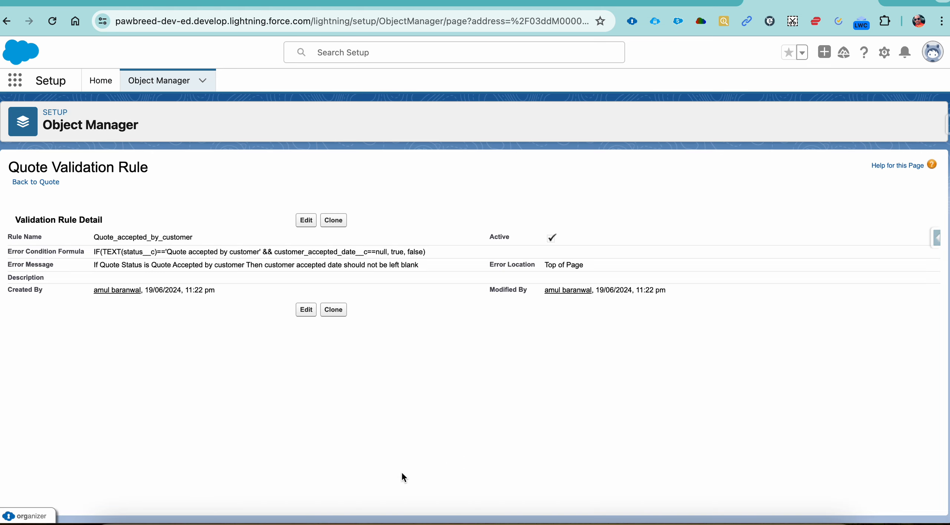
Test the rule by editing quote Q-0001 and saving it with the customer accepted date left blank
left_click(670, 2)
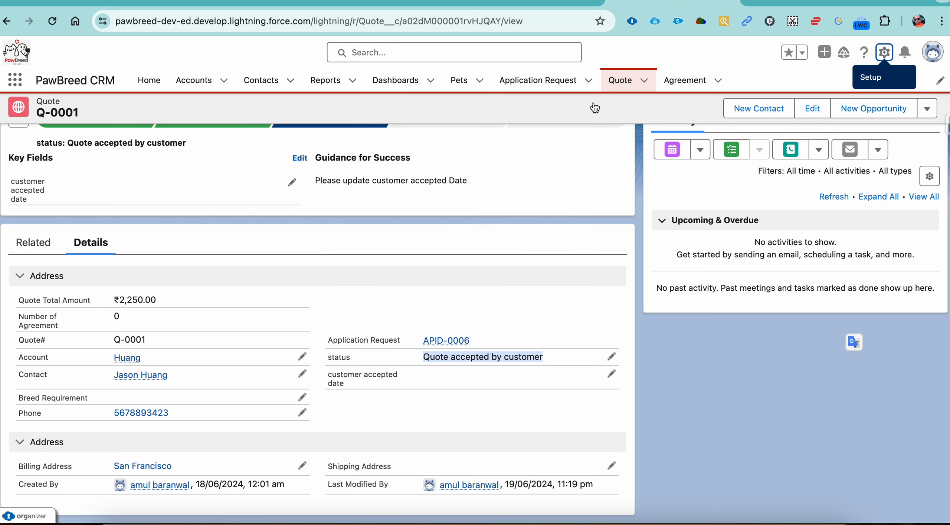
scroll(543, 248, "up", 2)
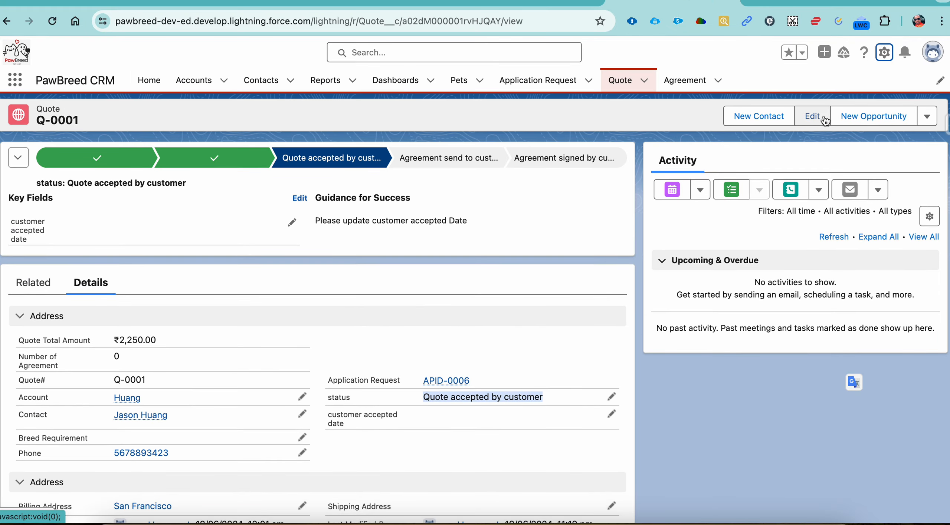
left_click(812, 116)
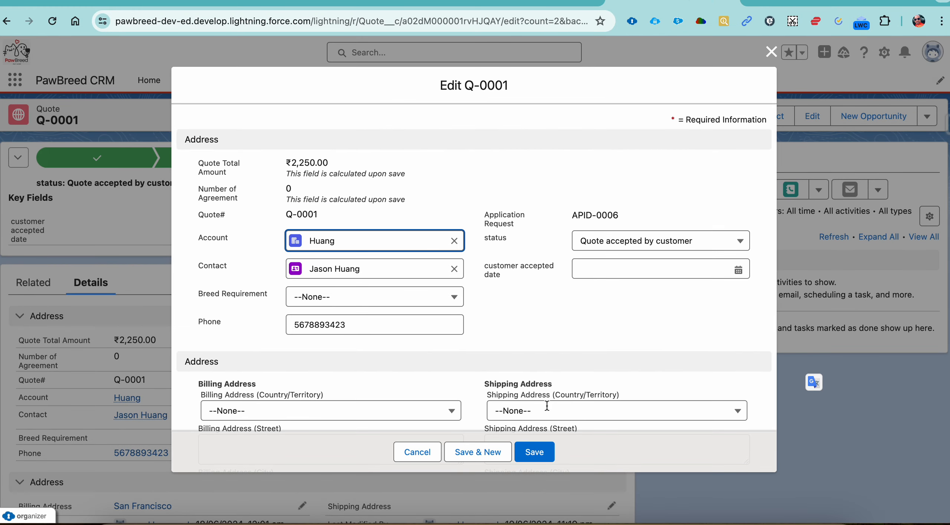
left_click(543, 450)
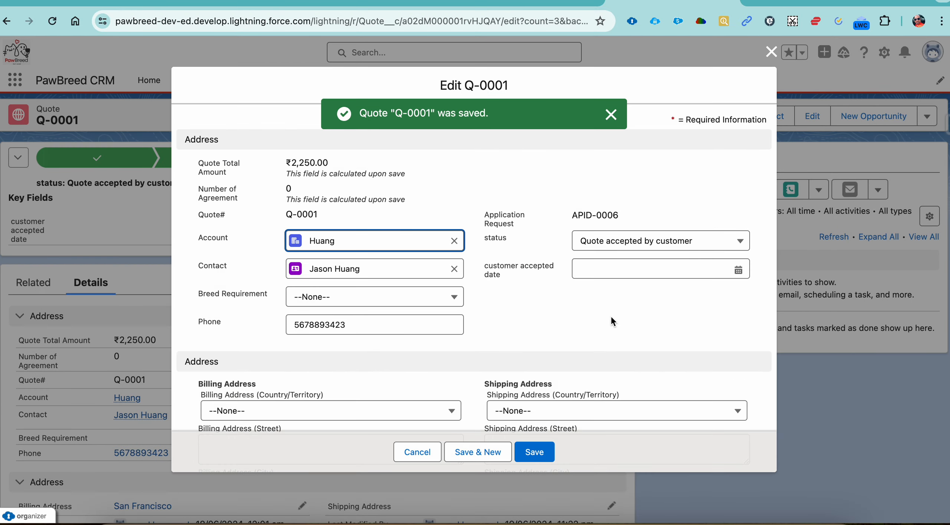
left_click(538, 453)
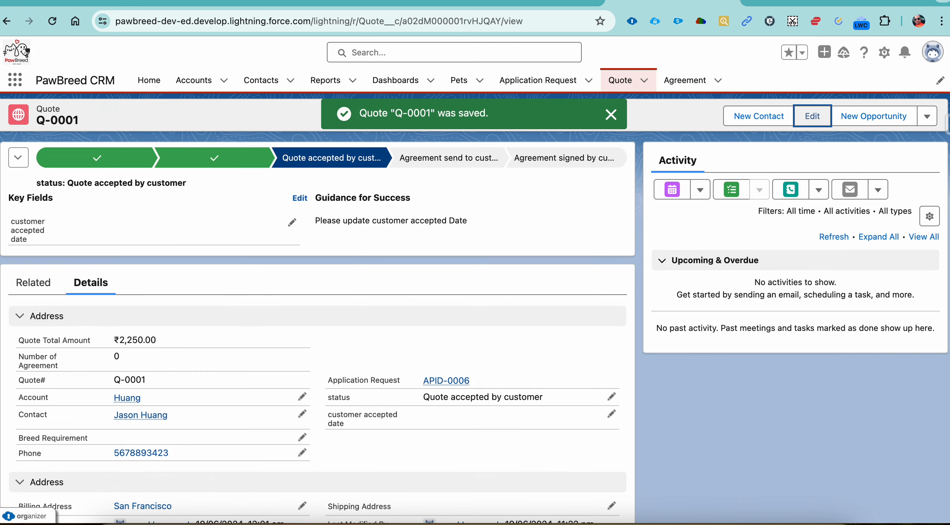
Reopen the validation rule for editing and replace ==null after customer_accepted_date__c with a closing parenthesis
left_click(773, 2)
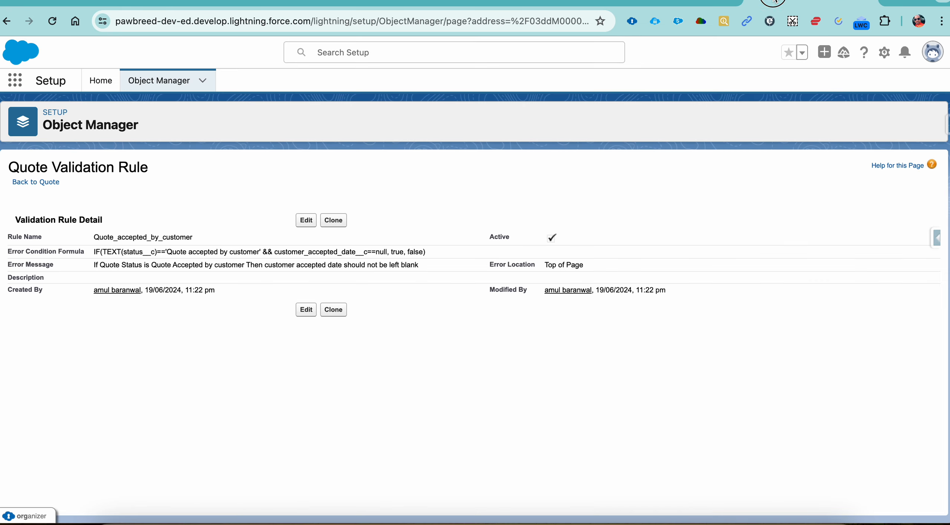
left_click(305, 222)
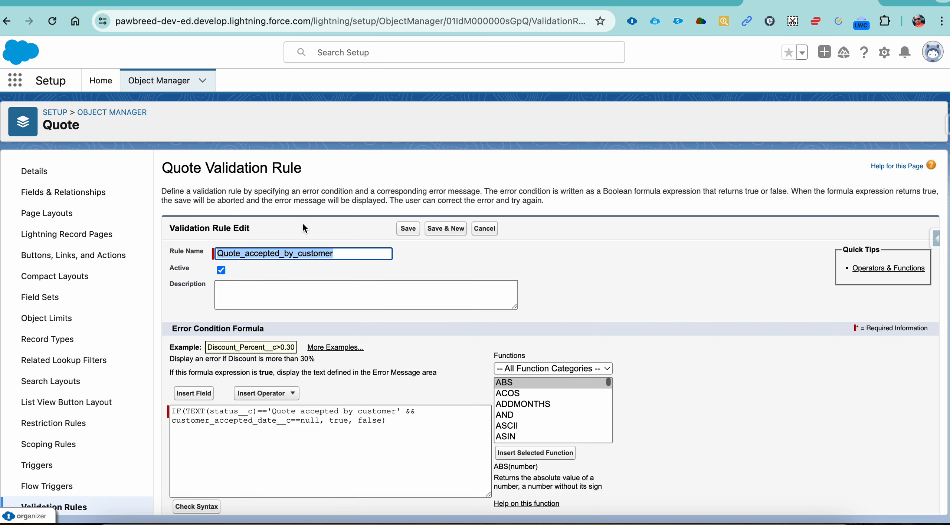
scroll(404, 435, "down", 3)
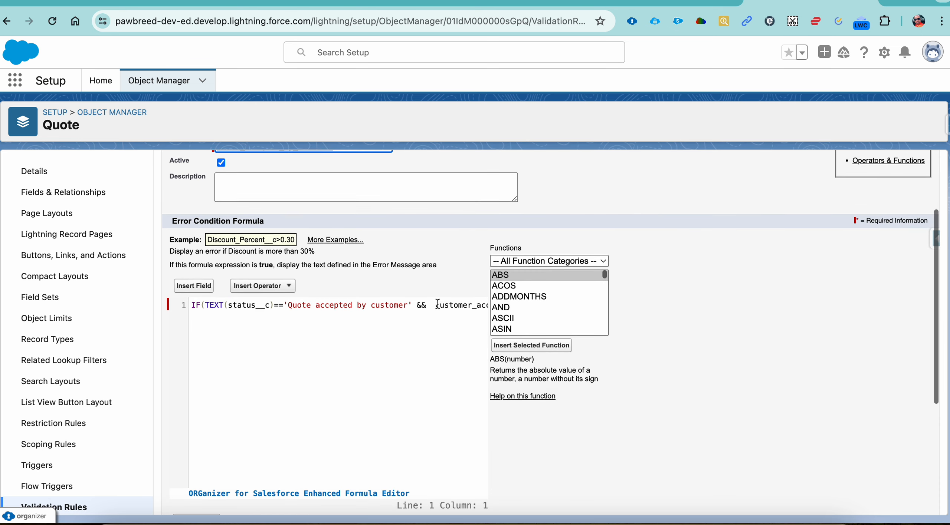
key("Right")
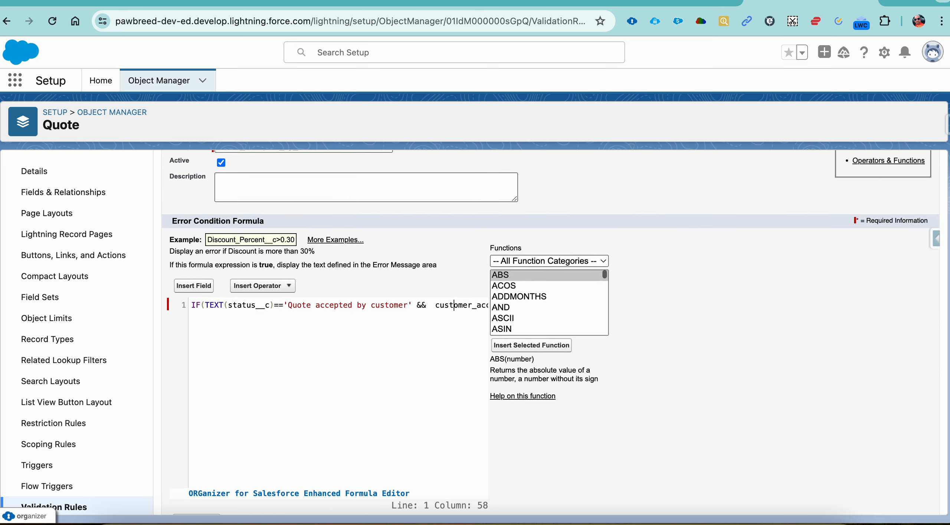
key("Right")
key("Right")
key("Right")
key("Right")
key("Right")
key("Right")
key("Right")
key("Right")
key("Right")
key("Right")
key("Right")
key("Right")
key("Right")
key("Right")
key("Right")
key("Right")
key("Right")
key("Right")
key("Right")
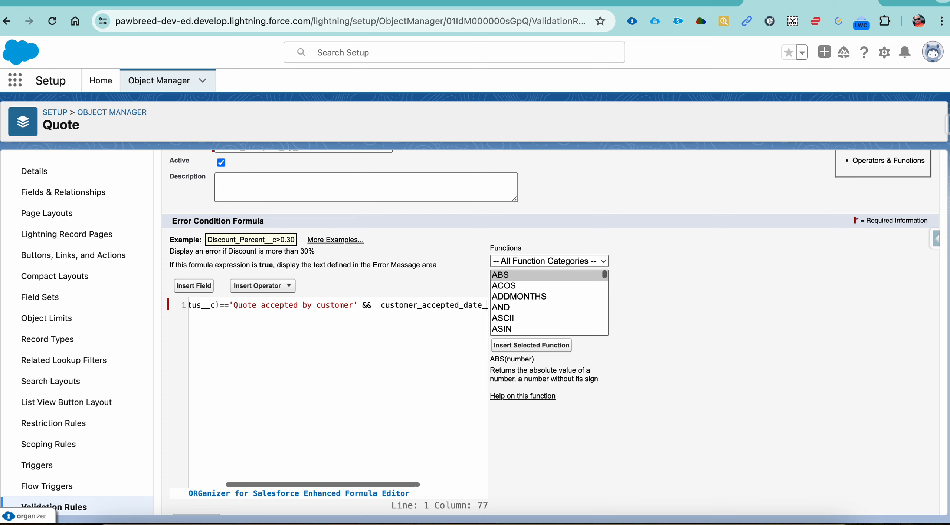
key("Right")
key("Right")
key("Right")
key("Right")
key("Right")
key("Right")
key("Right")
key("Right")
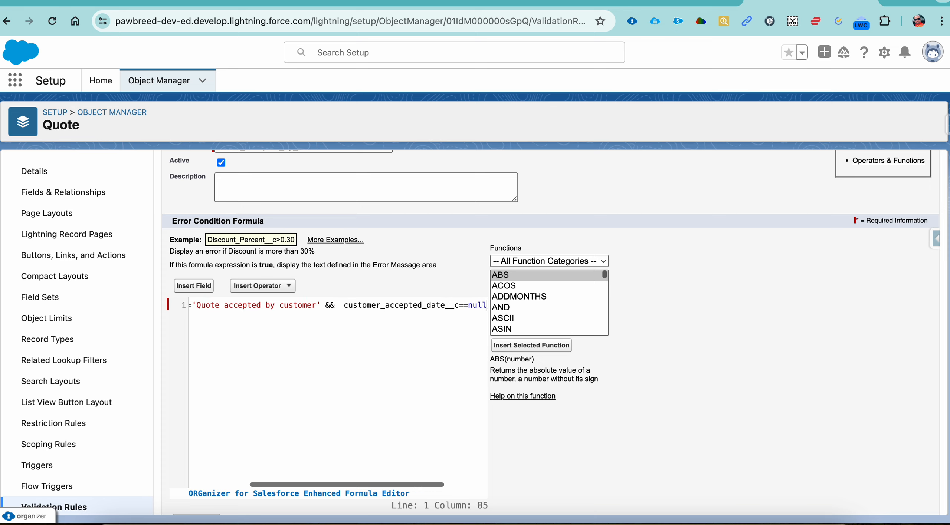
key("Right")
key("Right")
key("Left")
key("Left")
key("Left")
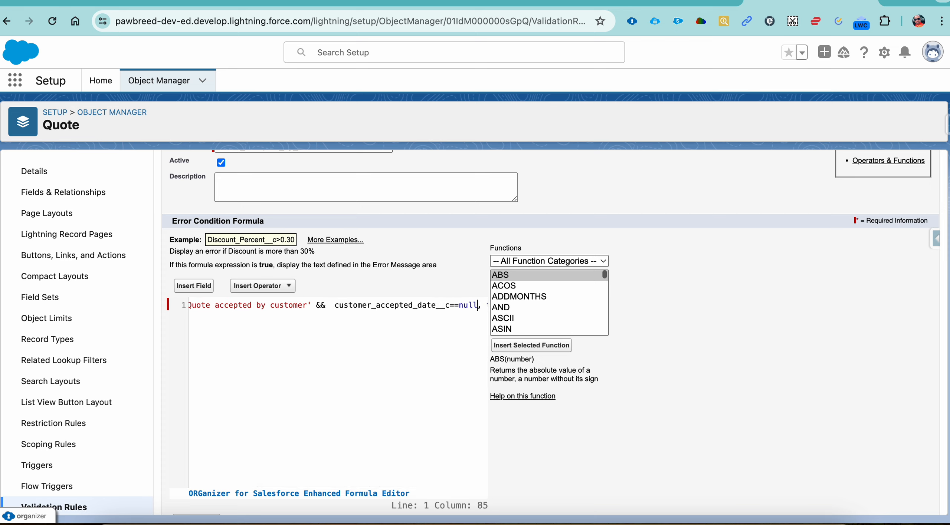
key("BackSpace")
key("BackSpace")
key("BackSpace")
key("BackSpace")
key("BackSpace")
key("BackSpace")
type(")")
Add ISBLANK( before customer_accepted_date__c so the formula checks whether the date is blank
scroll(371, 351, "up", 1)
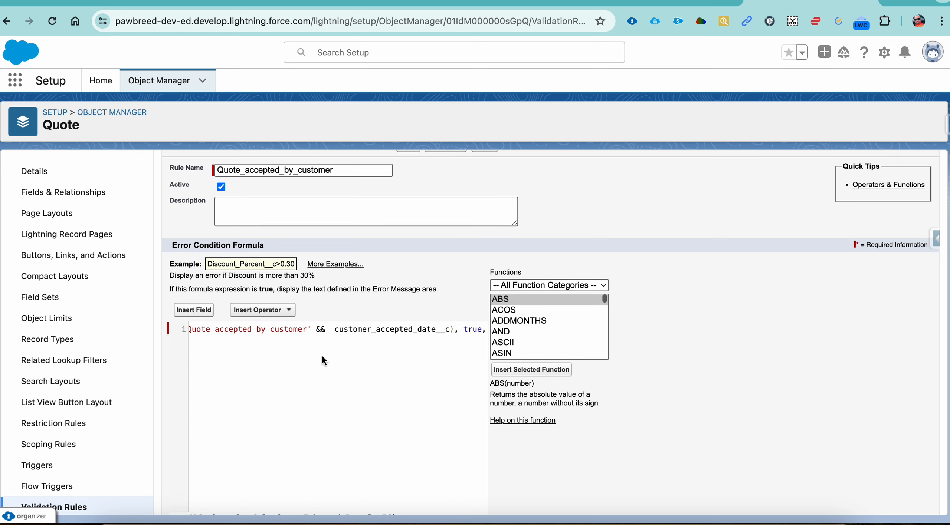
left_click(336, 333)
type("(")
type("ISBLANK")
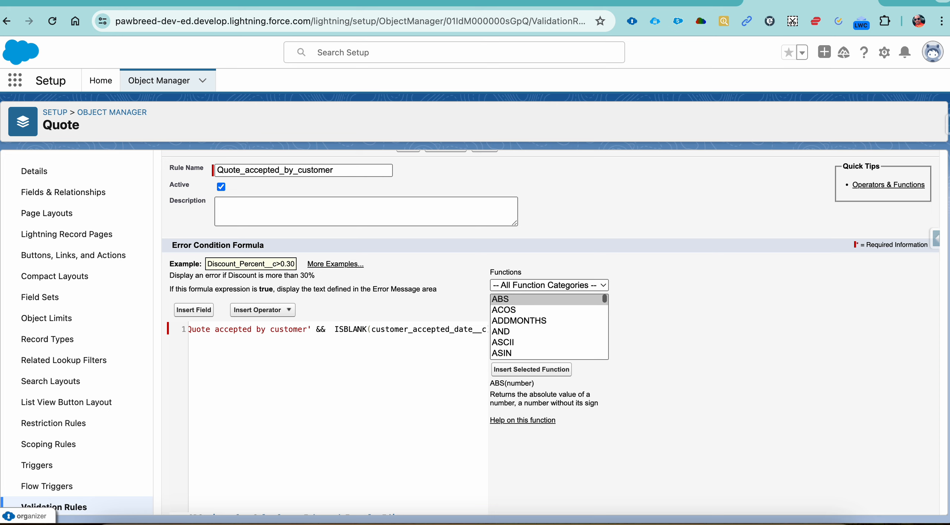
Check the full ISBLANK formula in the error condition and save the validation rule
scroll(411, 386, "down", 1)
scroll(414, 380, "left", 1)
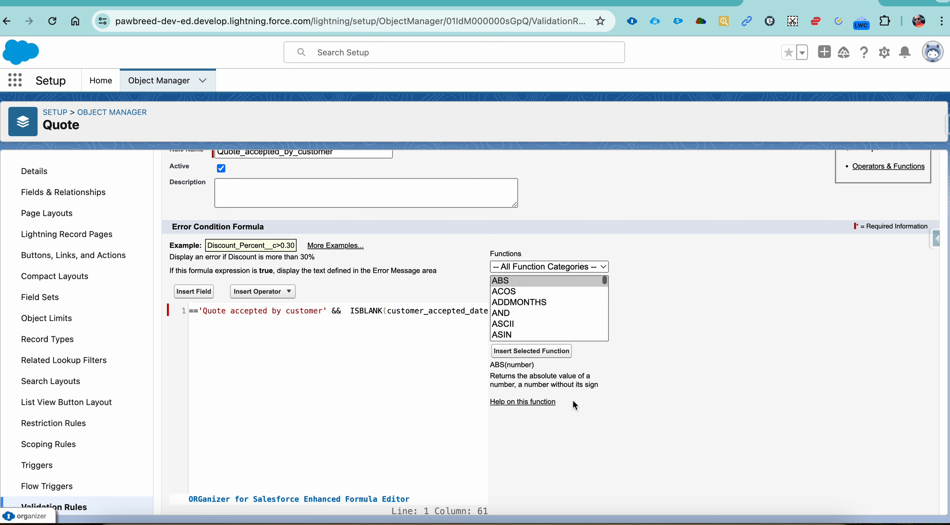
key("Right")
key("Right")
key("Right")
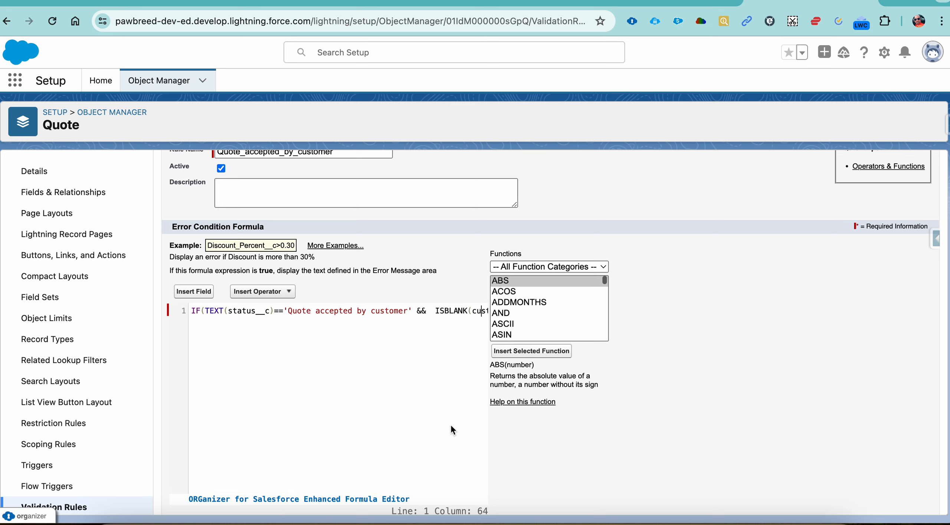
scroll(451, 430, "down", 5)
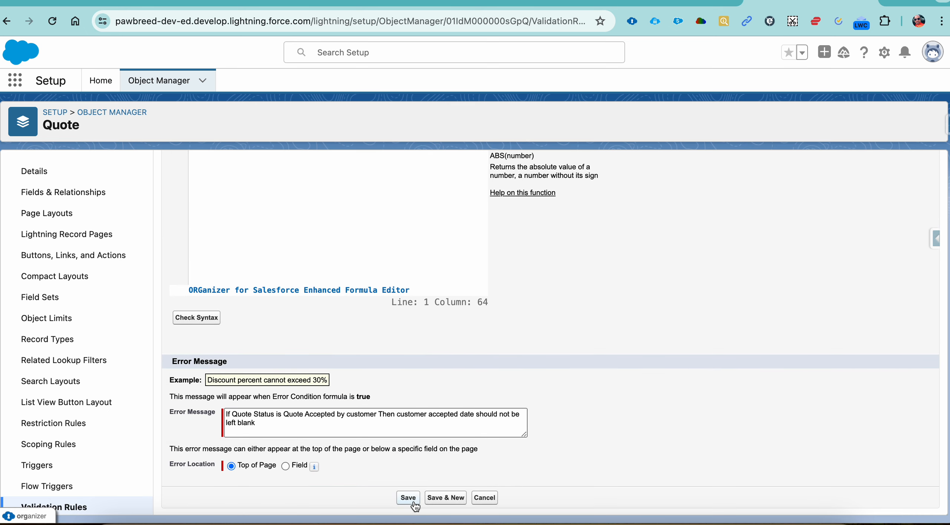
left_click(408, 497)
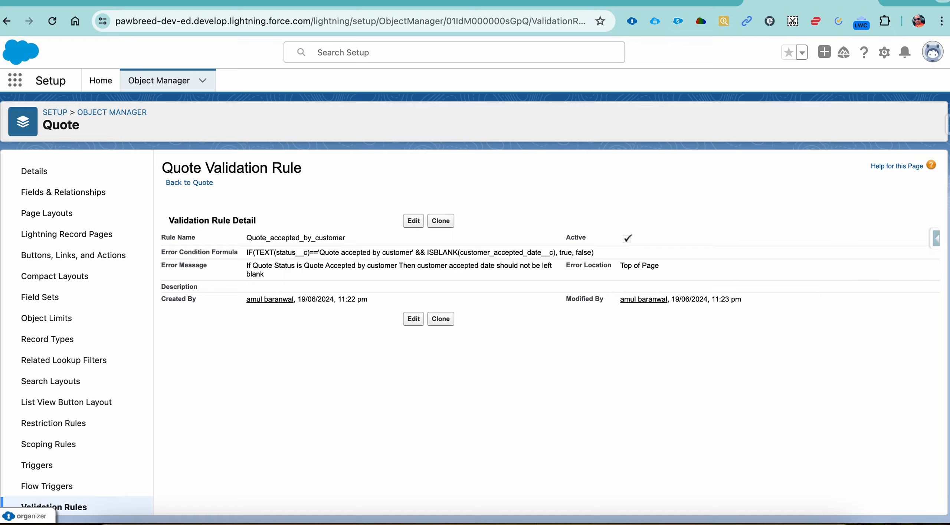
Retest the rule by saving quote Q-0001 with the customer accepted date blank and read the resulting message
left_click(668, 4)
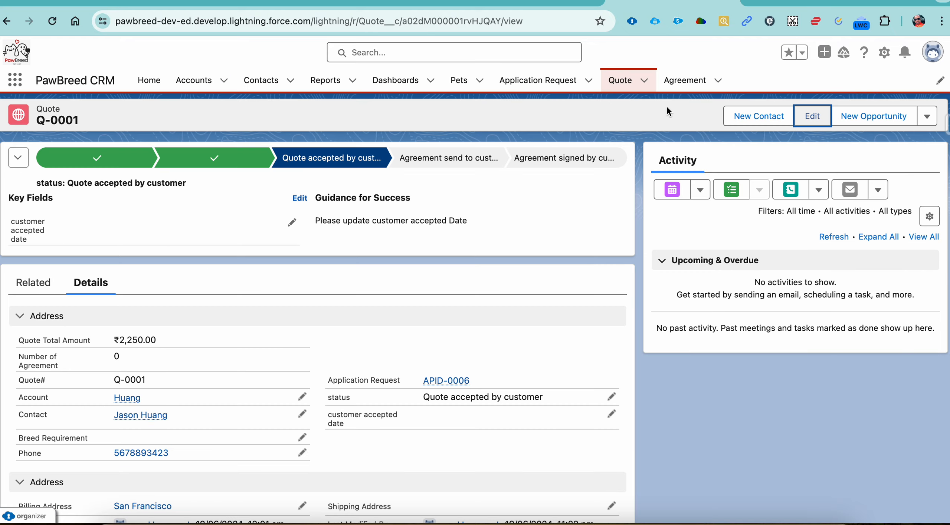
left_click(812, 118)
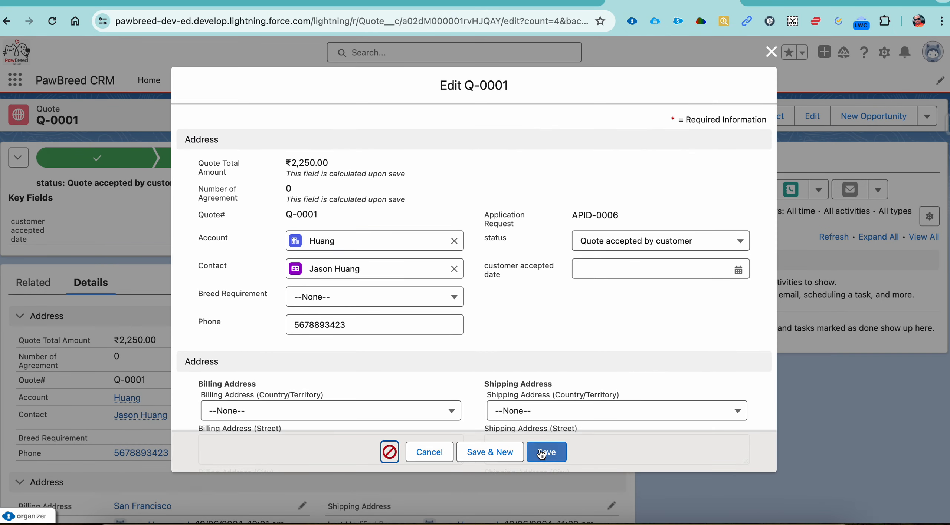
left_click(542, 453)
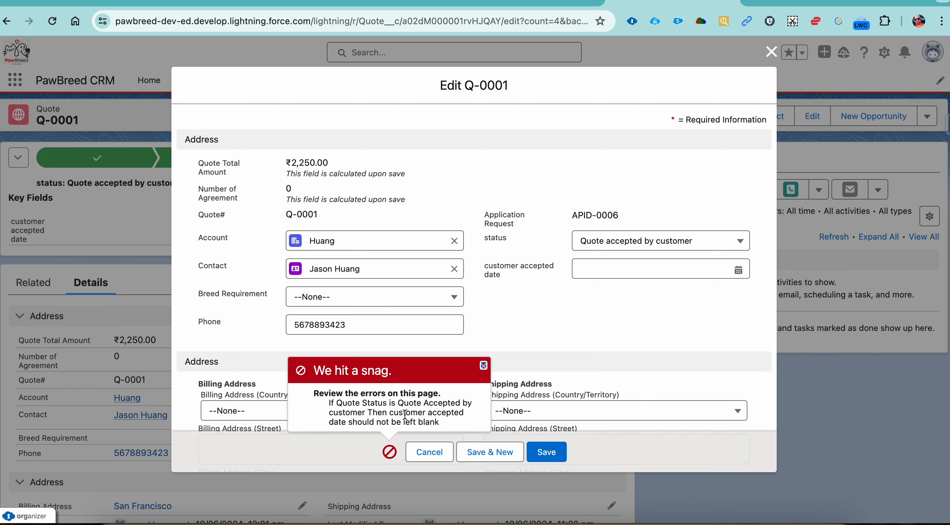
left_click_drag(339, 413, 407, 407)
double_click(407, 404)
left_click(415, 413)
left_click(406, 424)
double_click(407, 425)
Review the saved rule's error condition formula part by part, then its error message
left_click(779, 2)
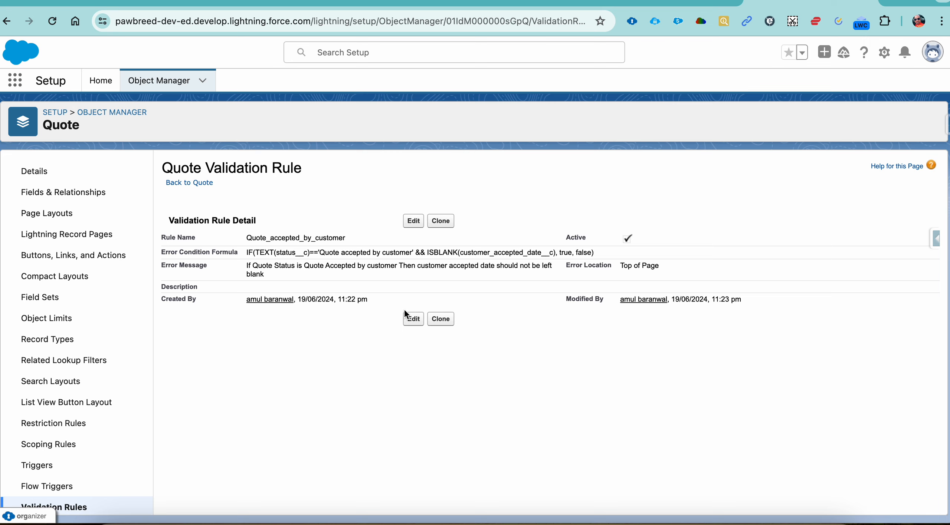
left_click_drag(247, 254, 484, 262)
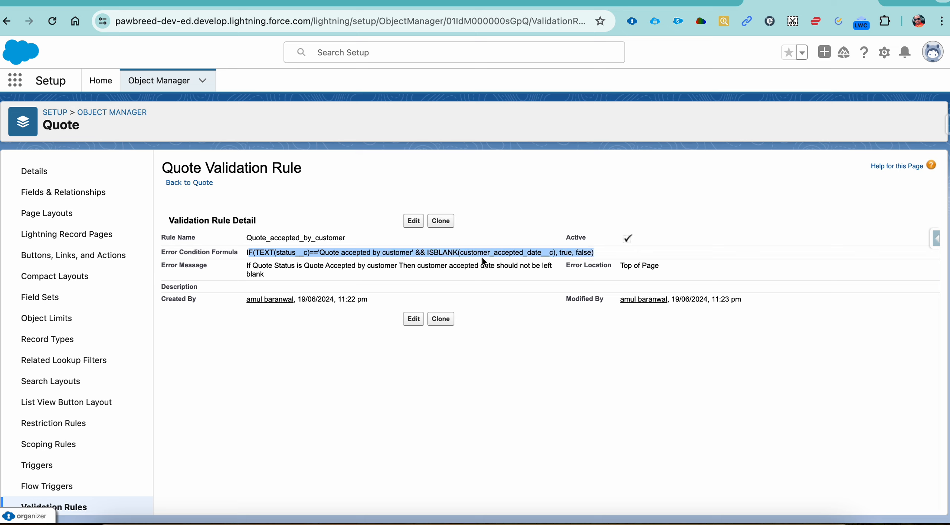
double_click(505, 254)
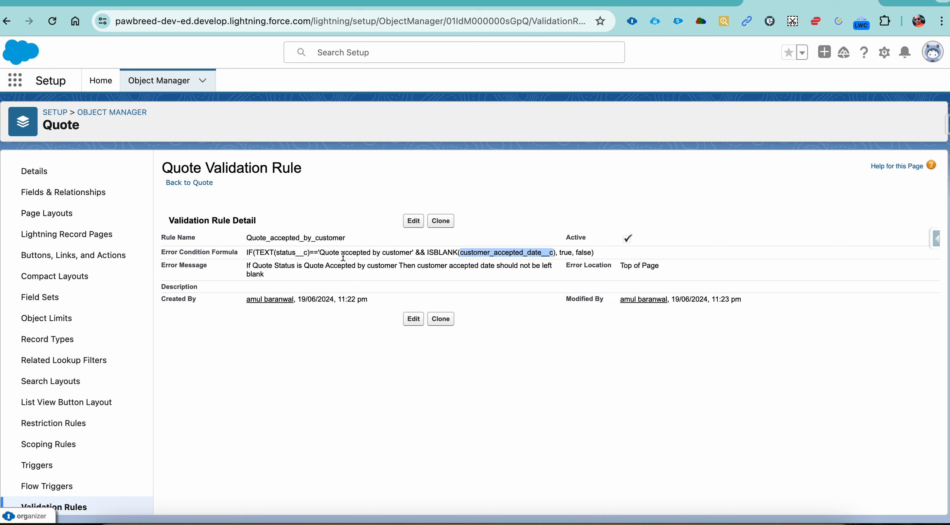
double_click(329, 252)
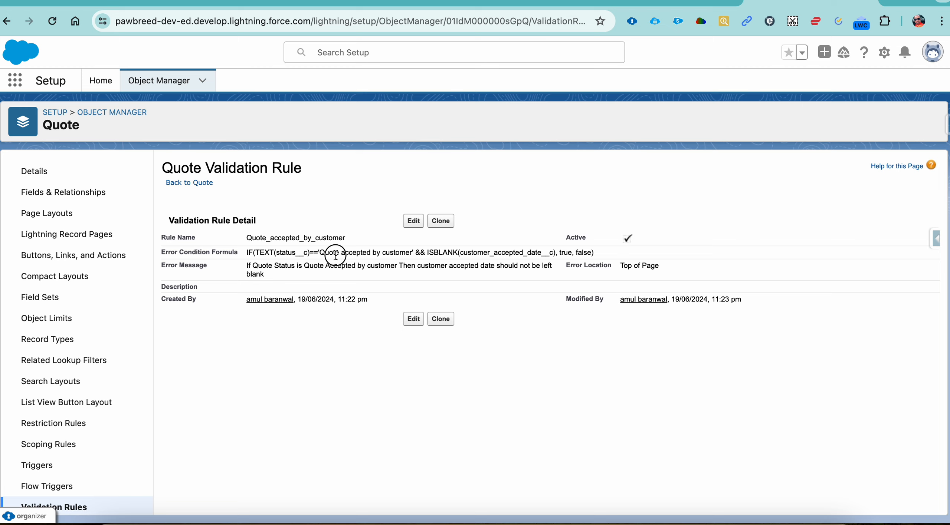
double_click(563, 255)
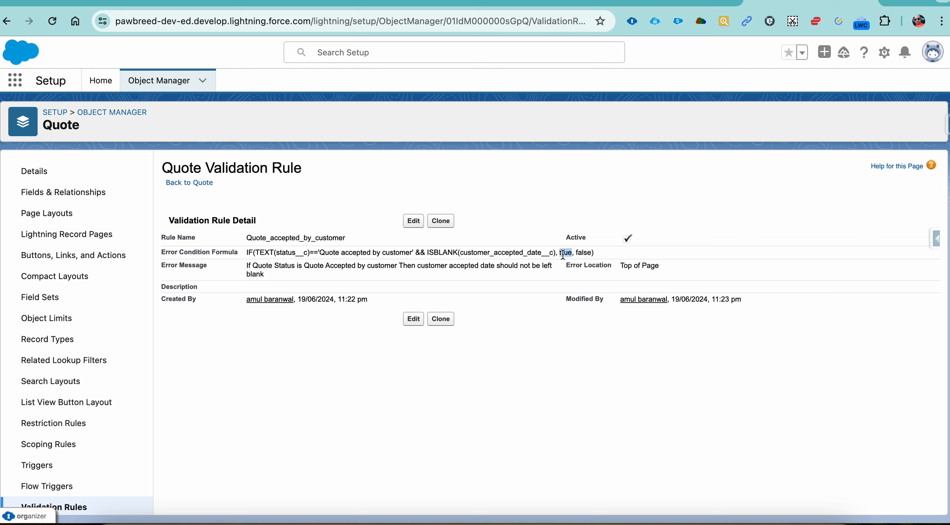
left_click(584, 253)
double_click(584, 254)
triple_click(249, 268)
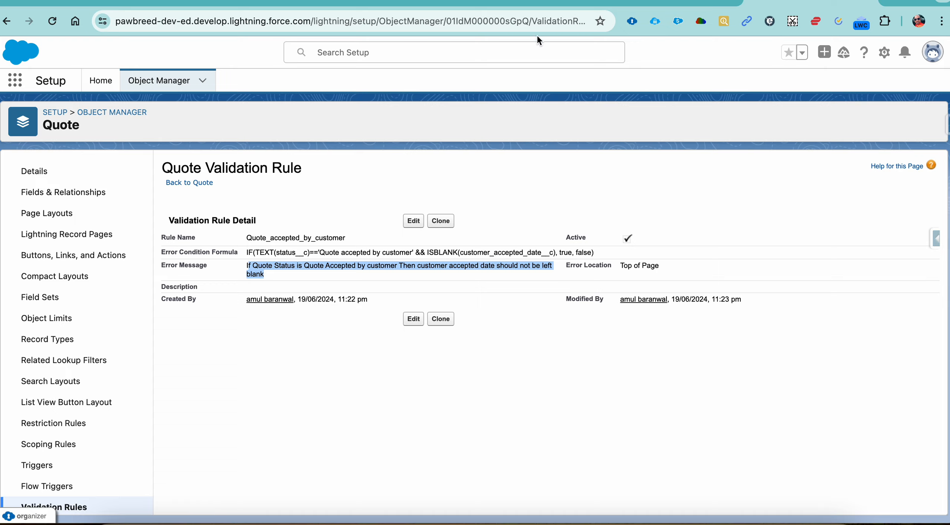
Switch to the 20 Episode document in Google Docs and copy the Quote requirement about changing the status to Agreement Send to customer
left_click(544, 2)
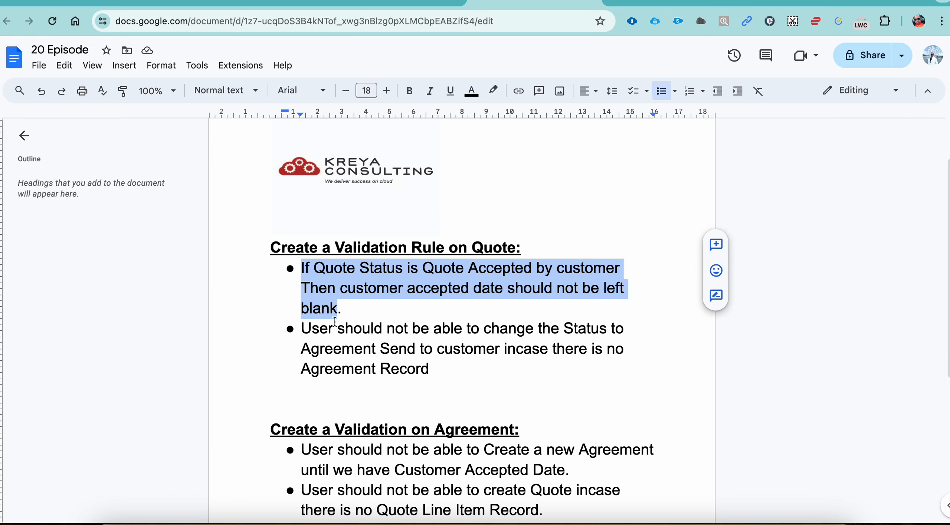
scroll(334, 322, "down", 3)
left_click_drag(302, 213, 430, 247)
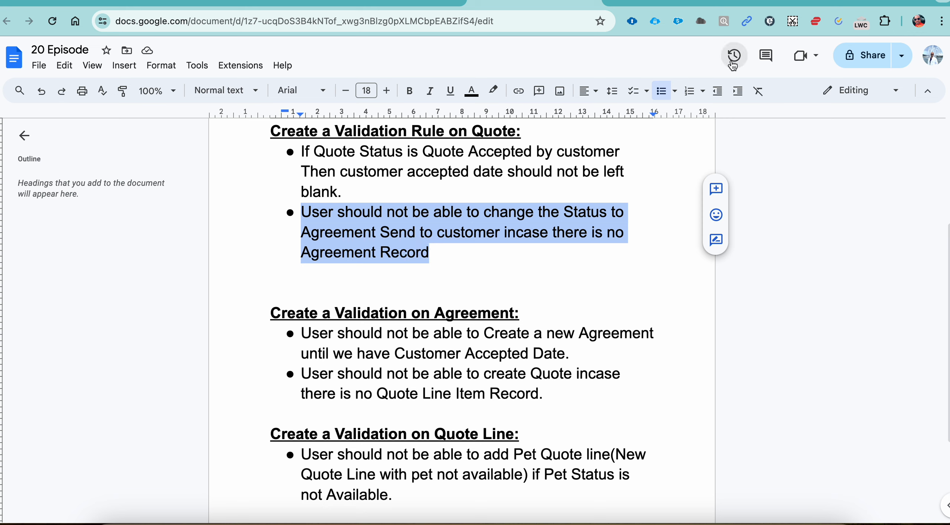
Switch back to Salesforce Setup and start a new validation rule on the Quote object
left_click(784, 4)
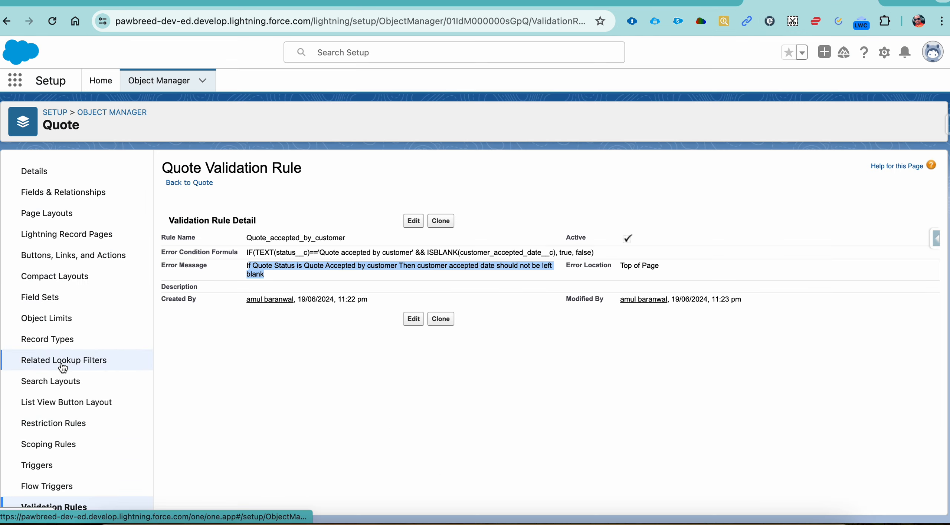
scroll(64, 366, "down", 1)
left_click(60, 494)
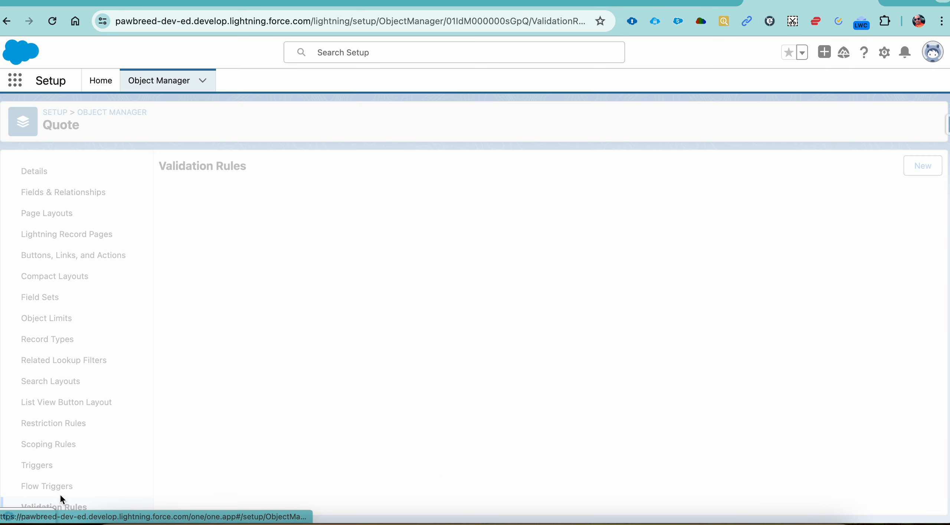
left_click(923, 166)
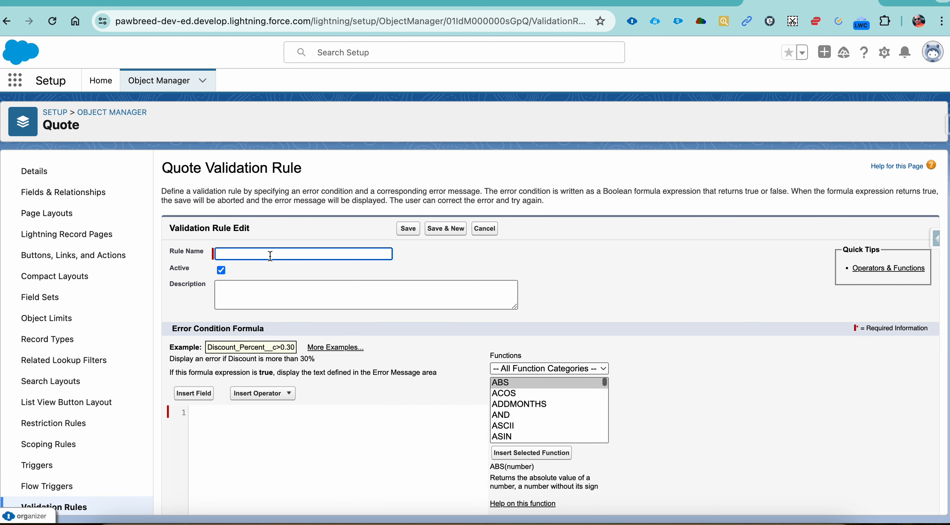
type("User should not be able to change the St")
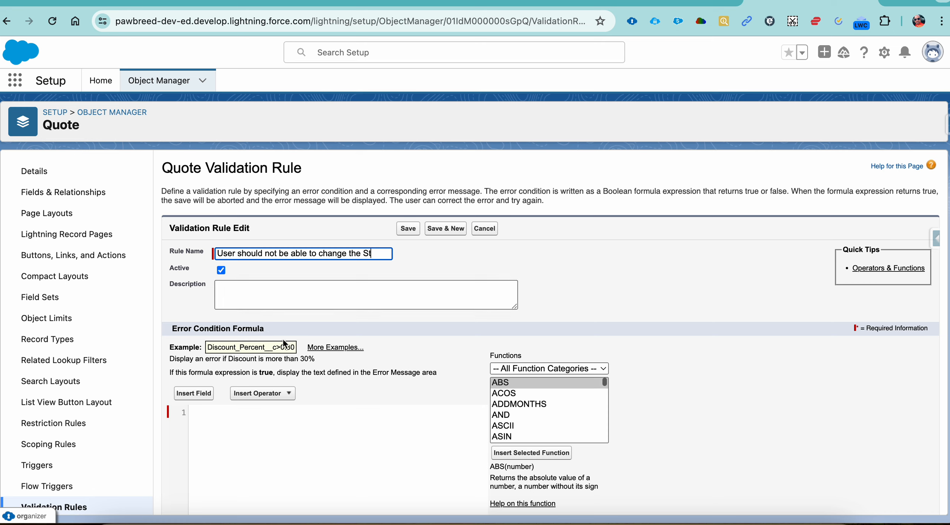
key("BackSpace")
key("BackSpace")
key("BackSpace")
key("BackSpace")
key("BackSpace")
key("BackSpace")
key("BackSpace")
key("BackSpace")
key("BackSpace")
key("BackSpace")
key("BackSpace")
key("BackSpace")
key("BackSpace")
key("BackSpace")
key("BackSpace")
key("BackSpace")
key("BackSpace")
key("BackSpace")
key("BackSpace")
key("BackSpace")
key("BackSpace")
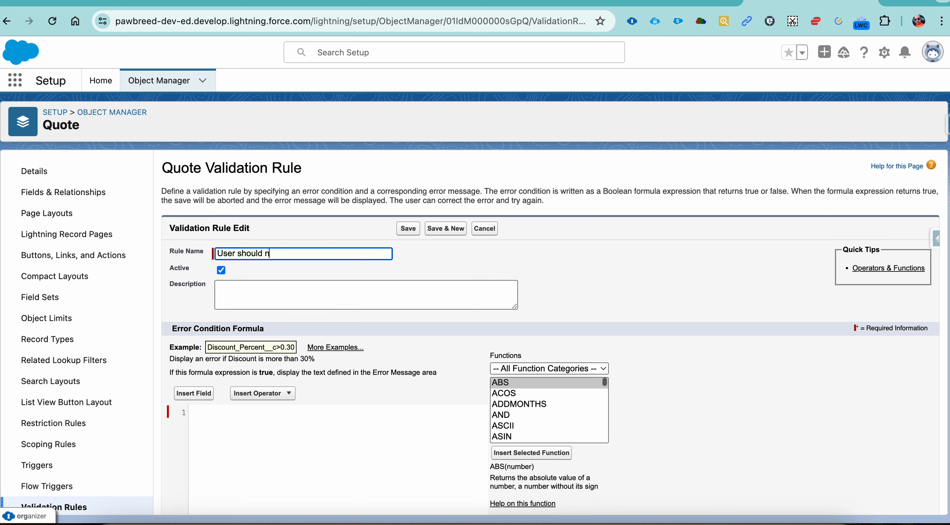
key("BackSpace")
key("BackSpace")
key("BackSpace")
key("BackSpace")
key("BackSpace")
key("BackSpace")
Name the new validation rule Agreement_Status_Chnage
type("Agree")
type("ment Stau")
type("us Chnage")
key("Tab")
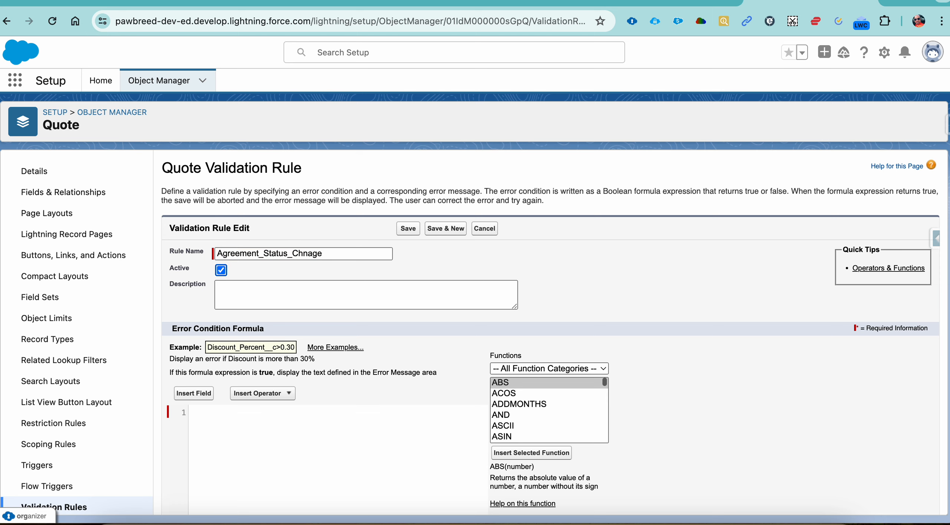
Insert the Number of Agreement field into the error condition formula
left_click(203, 395)
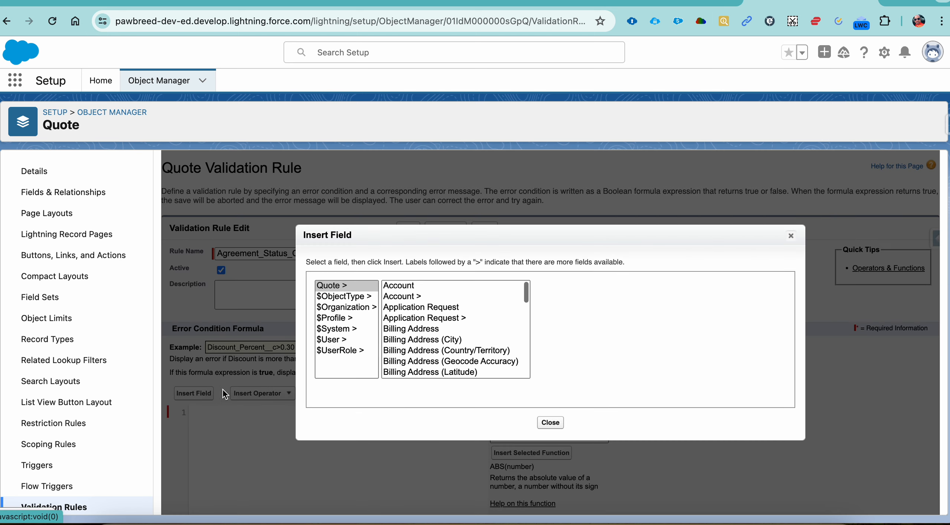
left_click(447, 328)
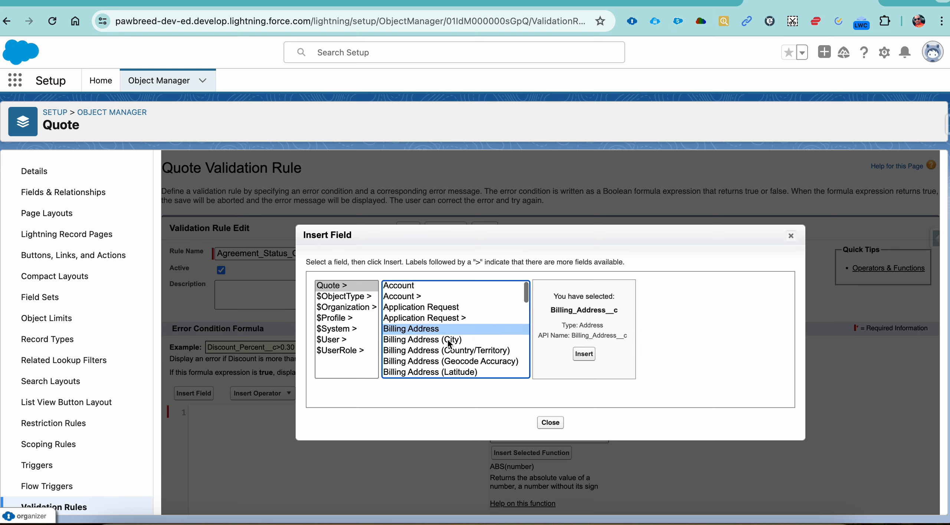
key("n")
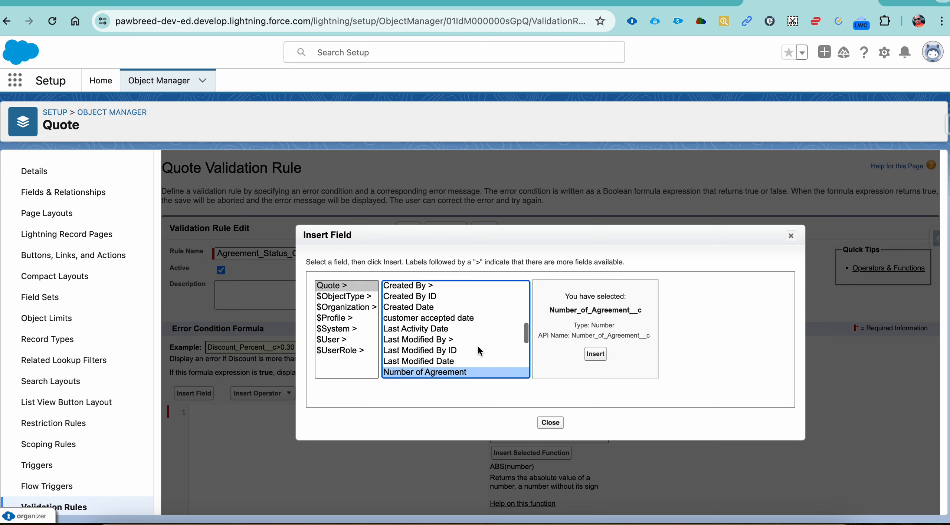
left_click(584, 355)
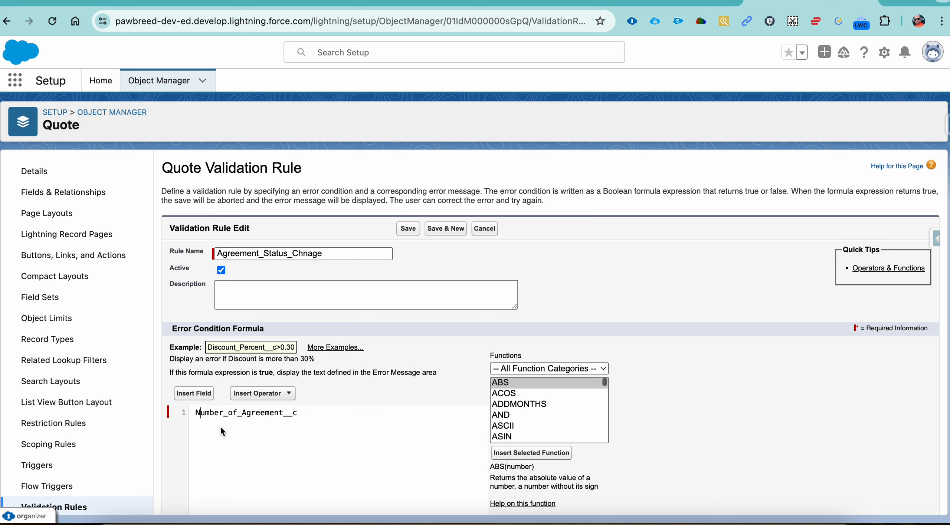
Extend the formula to If(Number_of_Agreement__c==0 && so it tests for zero agreements
key("Left")
type("If")
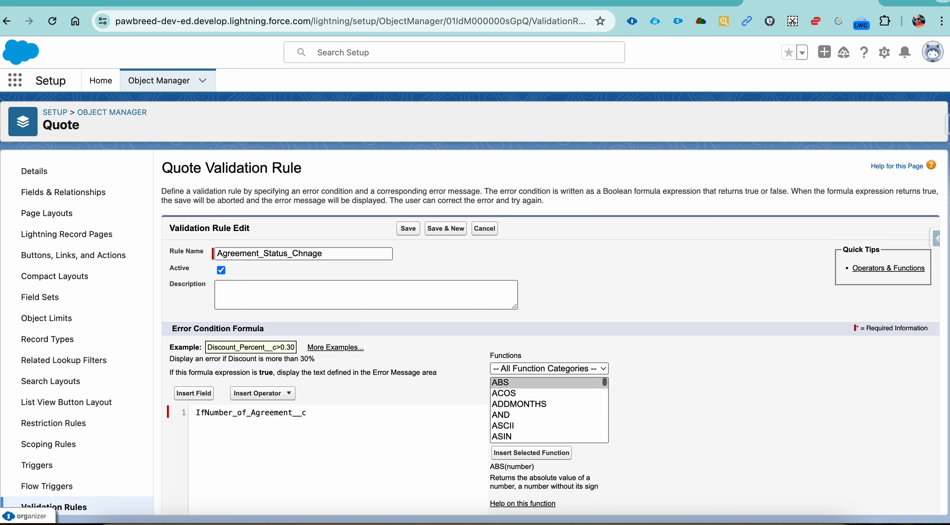
type("(")
left_click(310, 415)
type("==0")
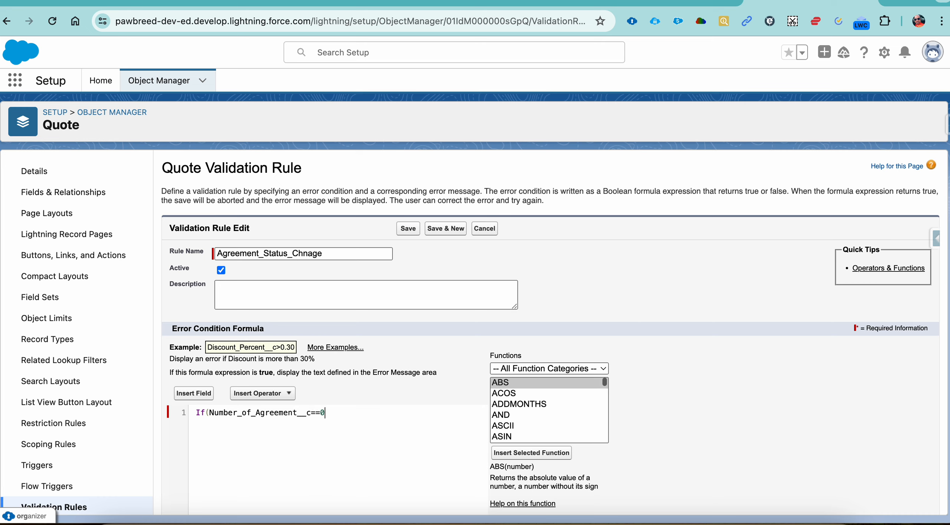
type(" &&")
Insert the Quote status field, status__c, after && in the formula
left_click(197, 397)
left_click(442, 340)
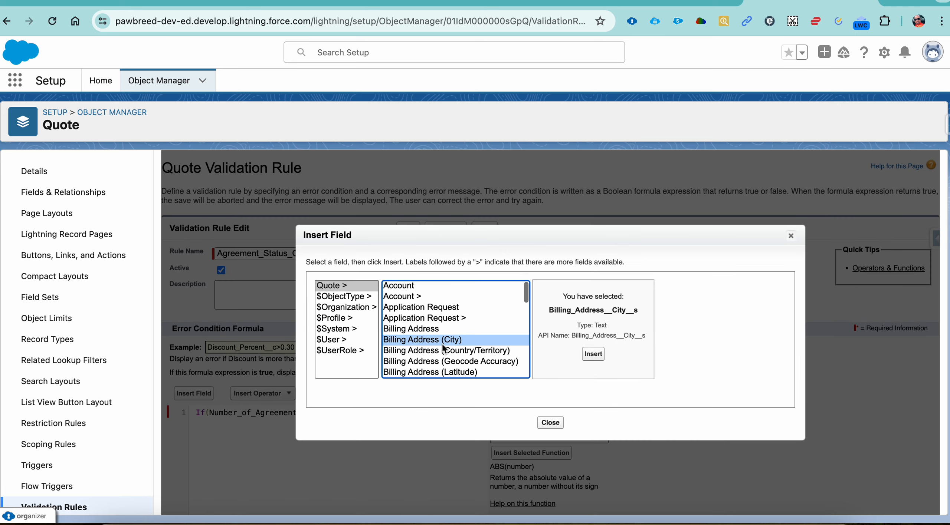
key("s")
key("Down")
key("Down")
key("Down")
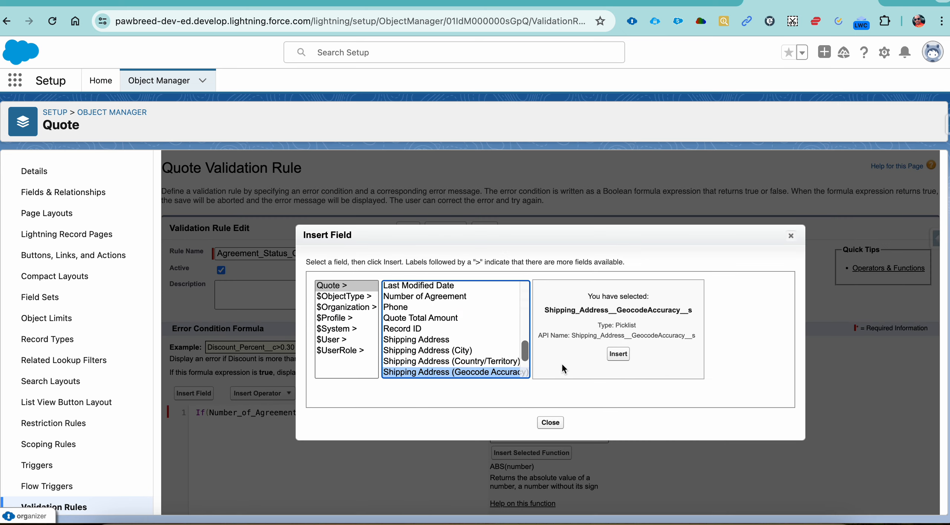
key("Down")
key("Down")
key("Down")
key("Down")
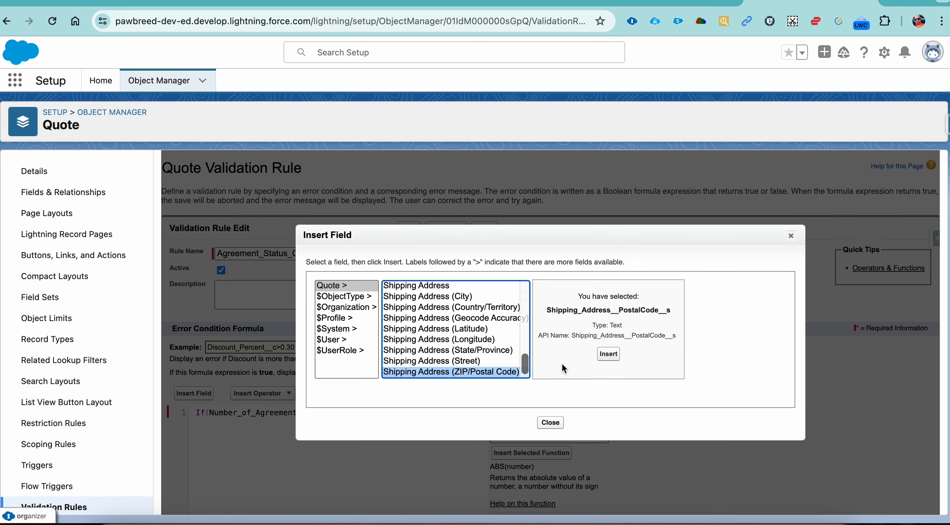
key("s")
key("Down")
key("Down")
key("Down")
key("Down")
key("Down")
key("Down")
key("Down")
key("Down")
key("Down")
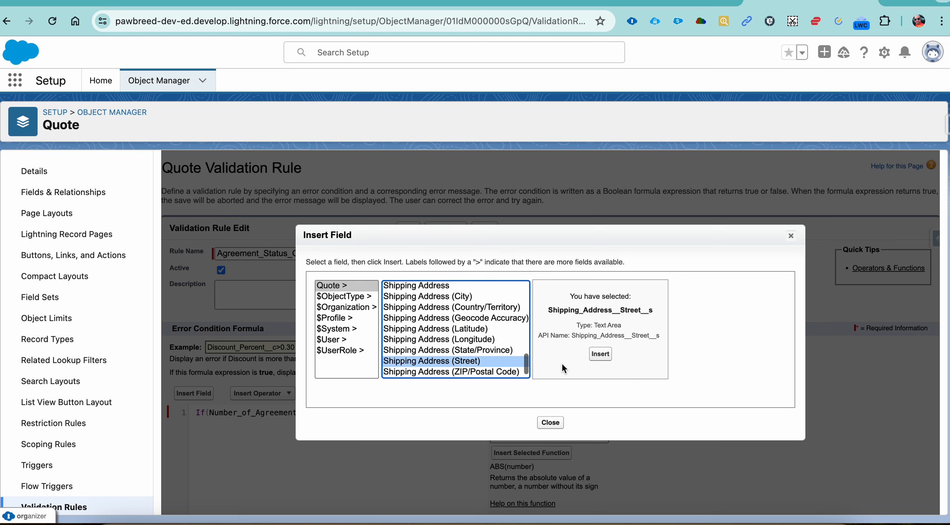
left_click(569, 354)
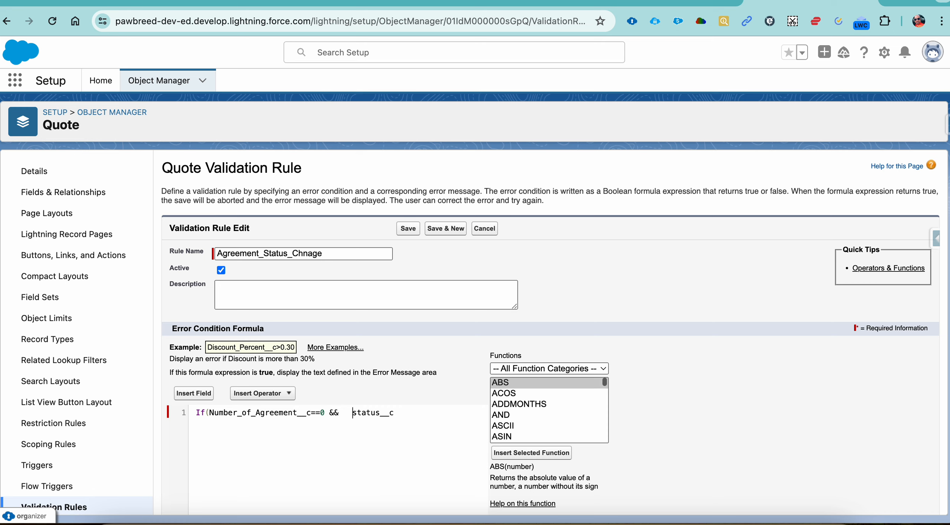
Add TEXT( before status__c and the == comparison operator to the formula
type("TEXT(==")
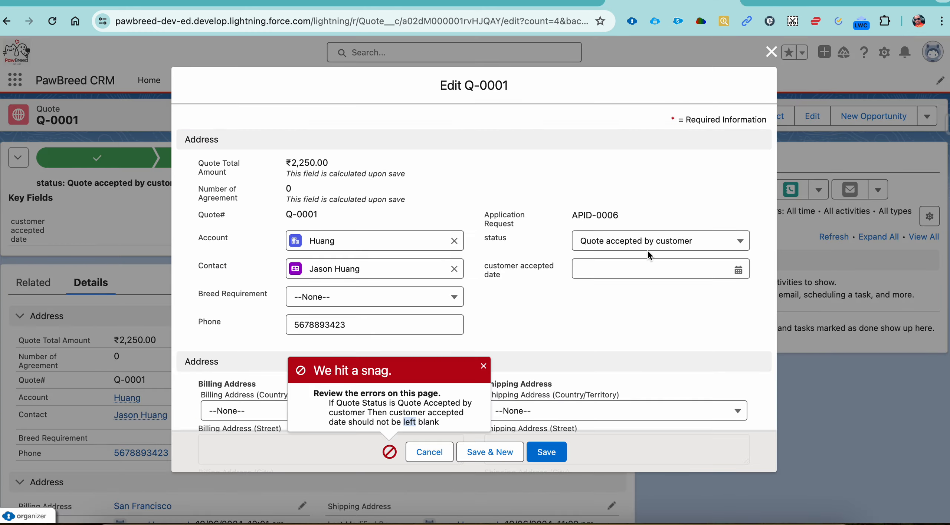
Save quote Q-0001 with status Agreement send to customer and select the saved status text on the record
left_click(646, 249)
left_click(647, 345)
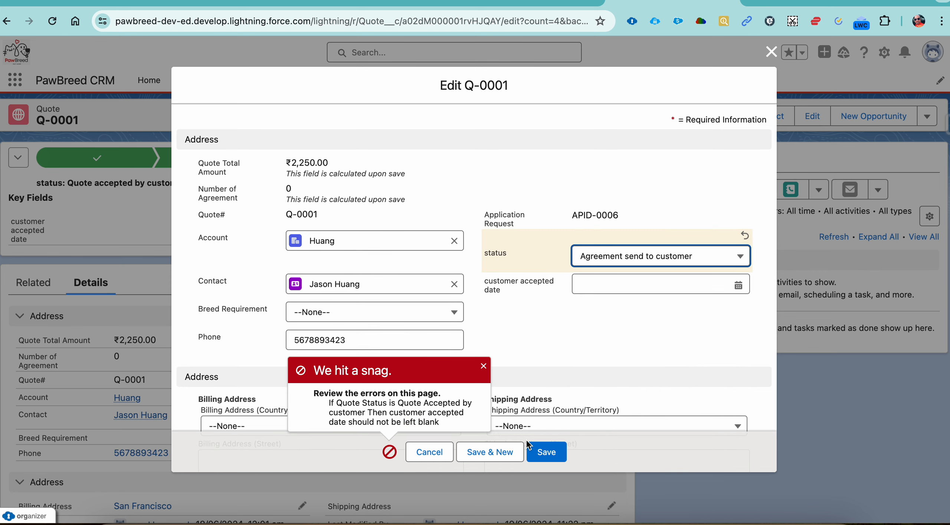
left_click(552, 457)
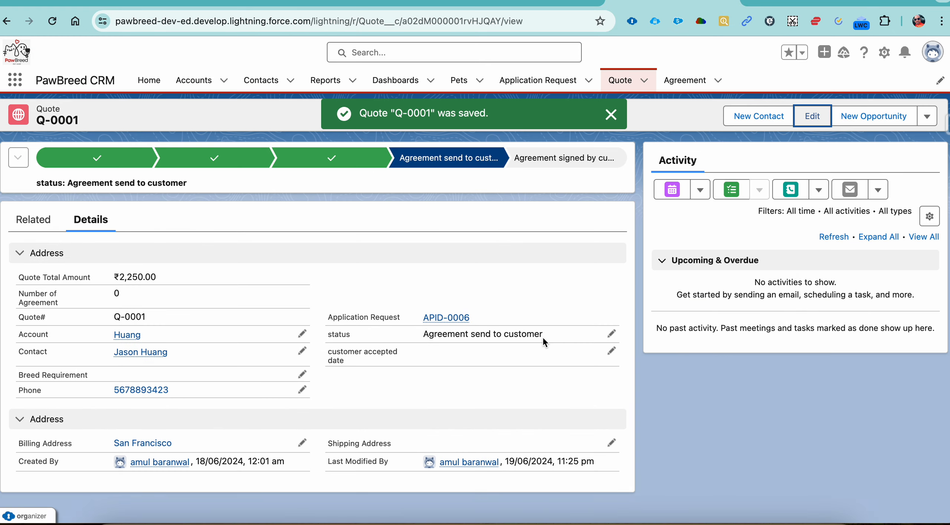
left_click_drag(543, 338, 422, 336)
key("super+c")
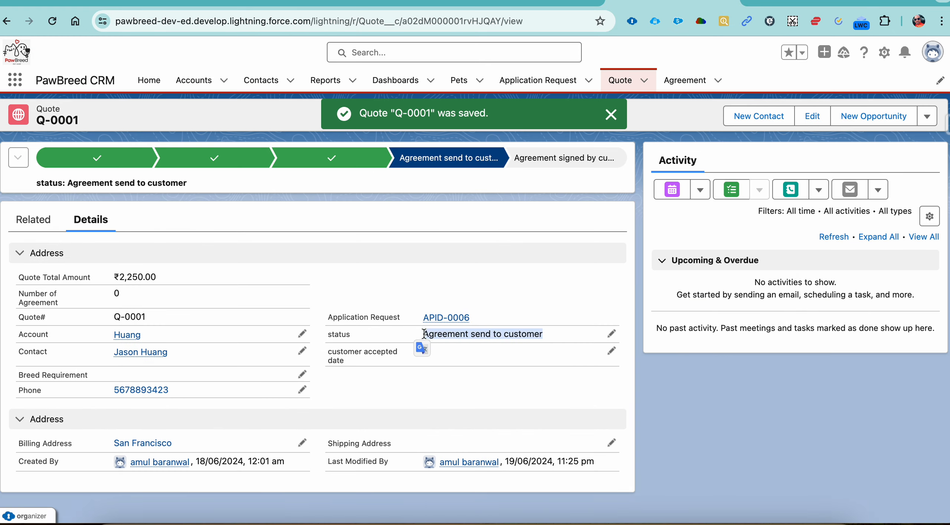
Complete the status comparison in the formula with 'Agreement send to customer' and finish the expression with , true, false)
left_click(809, 1)
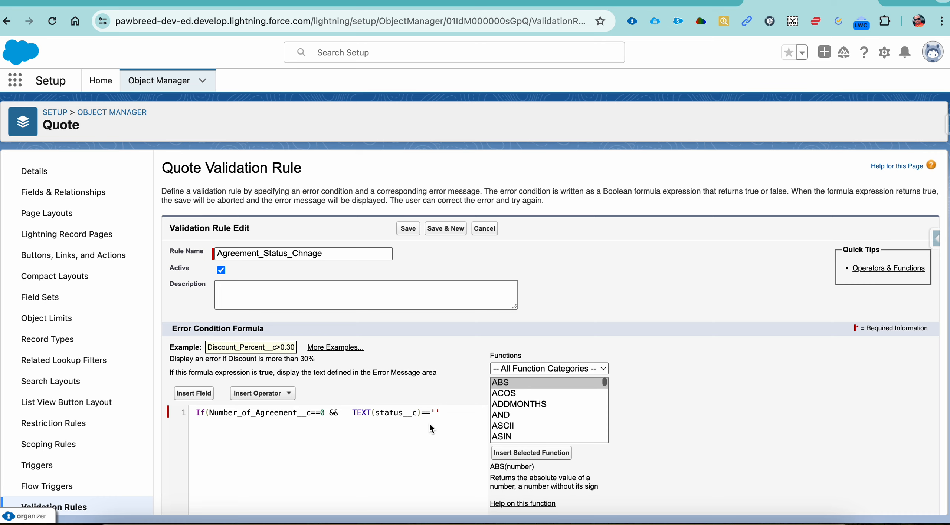
key("super+v")
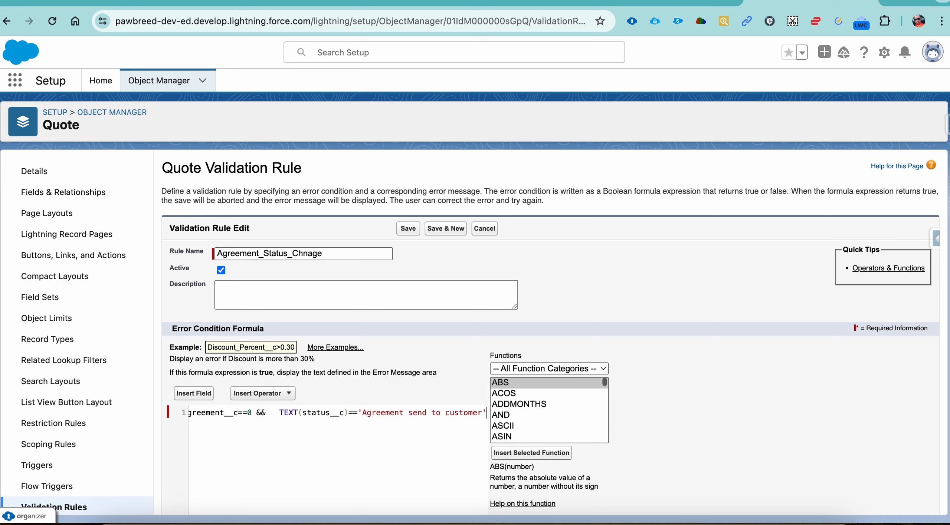
type(", truem")
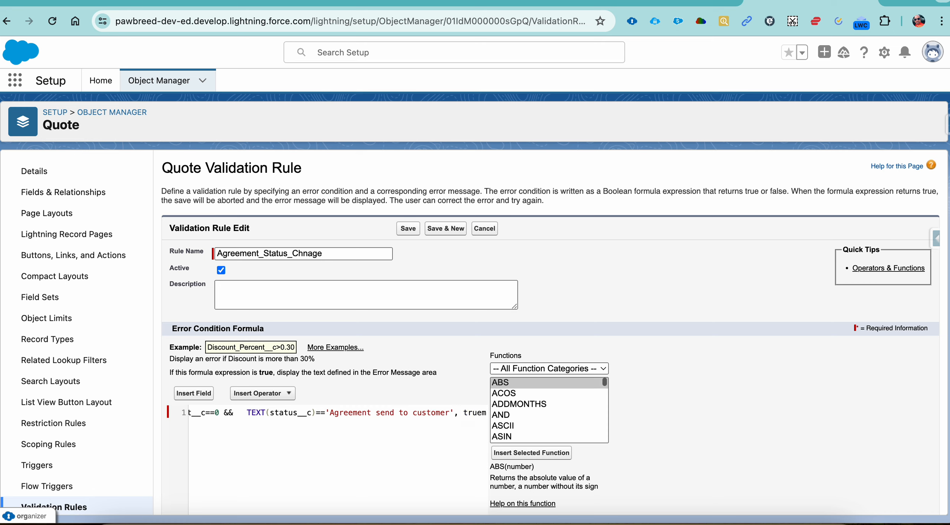
key("BackSpace")
type(", fakse")
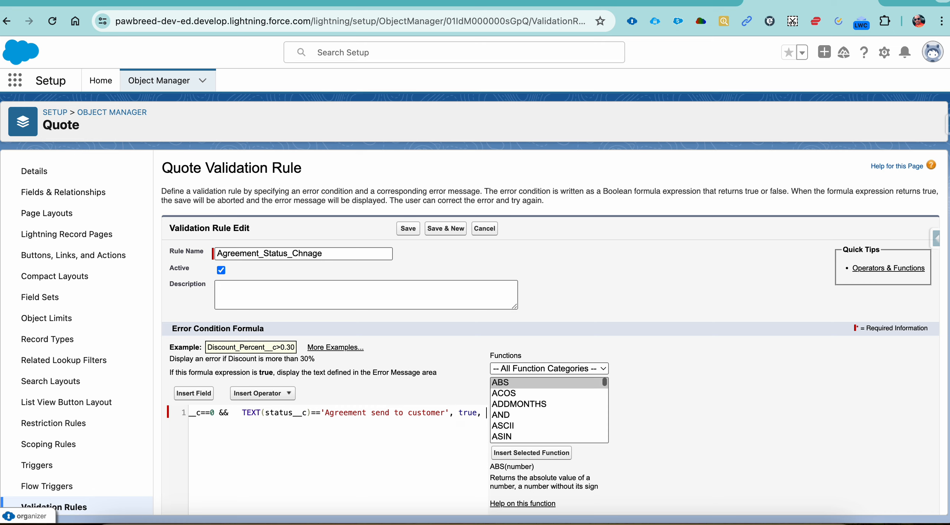
key("BackSpace")
key("BackSpace")
key("BackSpace")
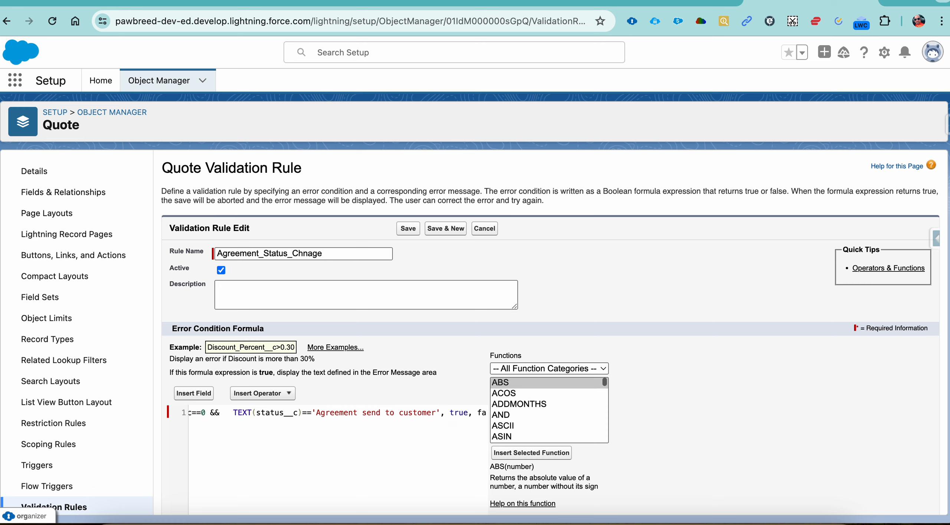
type("lse)")
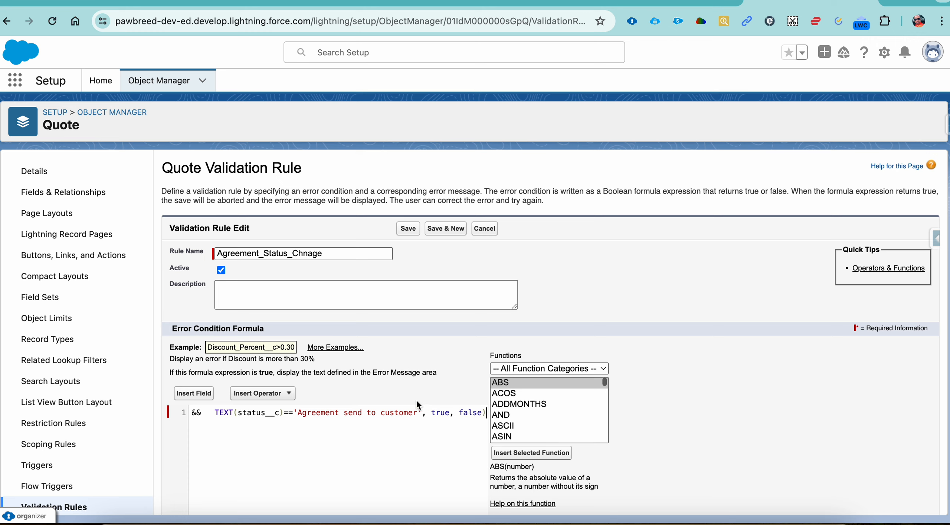
Set the error message to "User should not be able to change the Status to Agreement Send to customer incase there is no Agreement Record" and save it
left_click(501, 2)
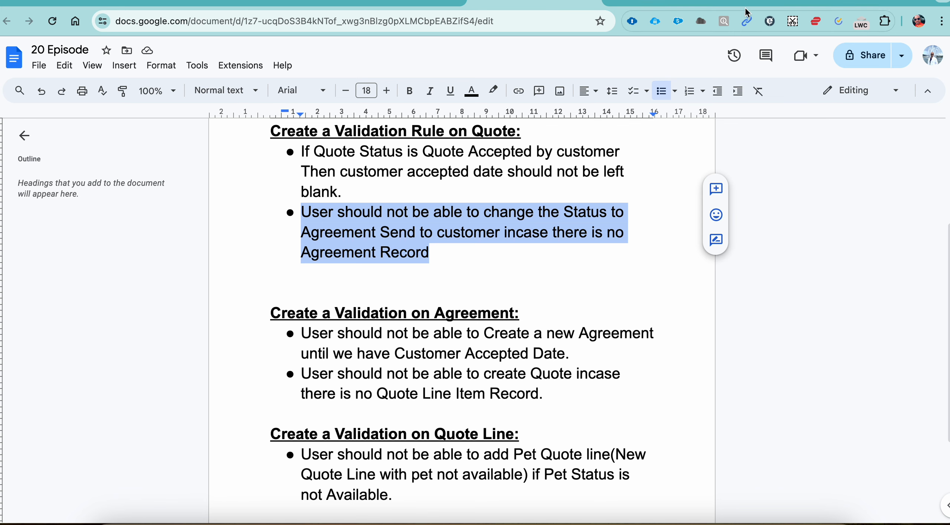
left_click(774, 1)
scroll(330, 442, "down", 8)
left_click(356, 426)
type("User should not be able to change the Status to Agreement Send to customer incase there is no Agreement Record")
left_click(406, 498)
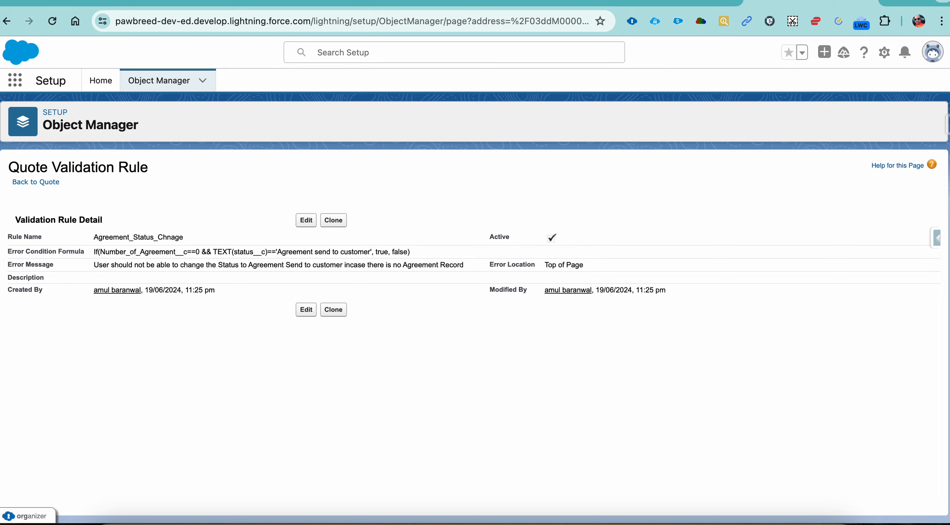
Test the rule by trying to save quote Q-0001 with status Agreement send to customer, read the error text and cancel the edit
left_click(672, 1)
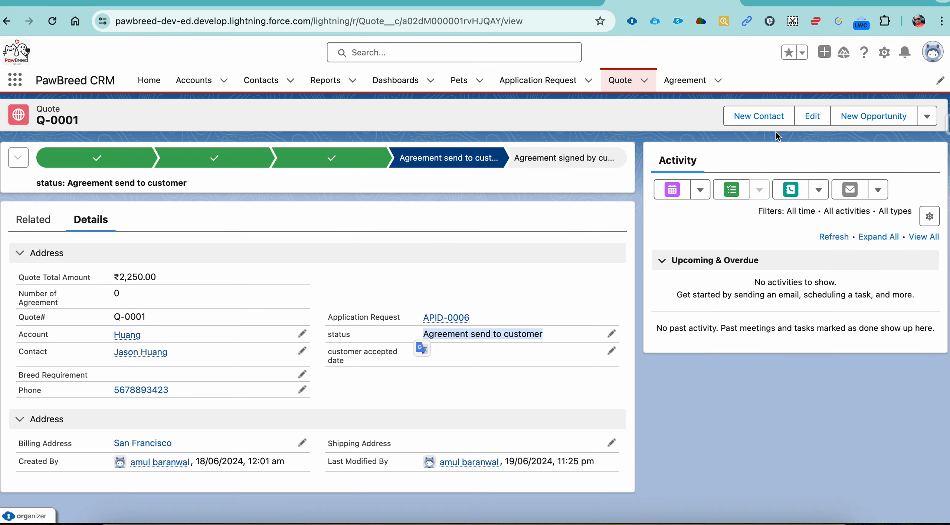
left_click(806, 120)
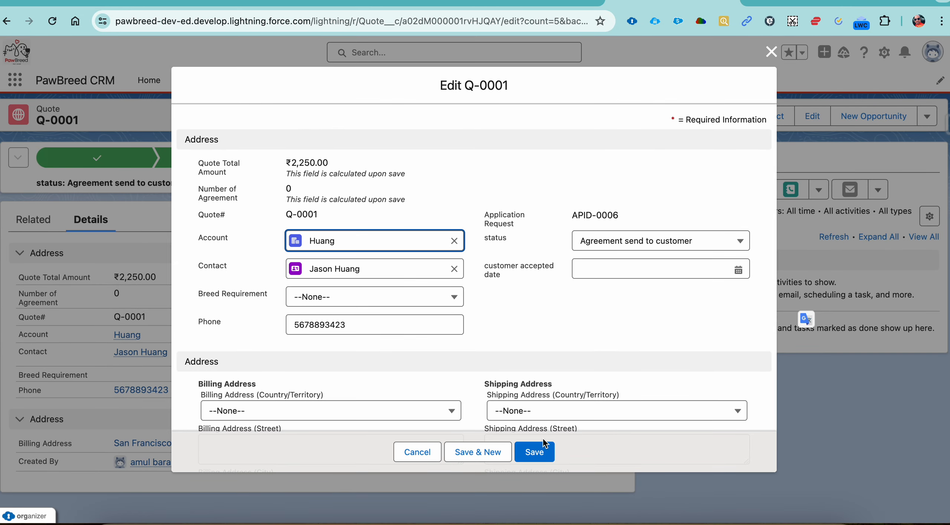
left_click(543, 446)
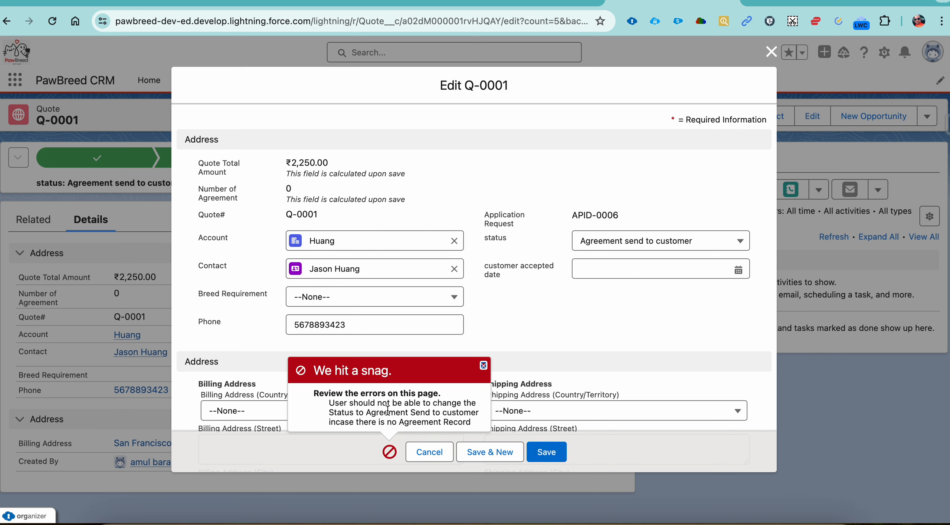
left_click_drag(371, 404, 437, 419)
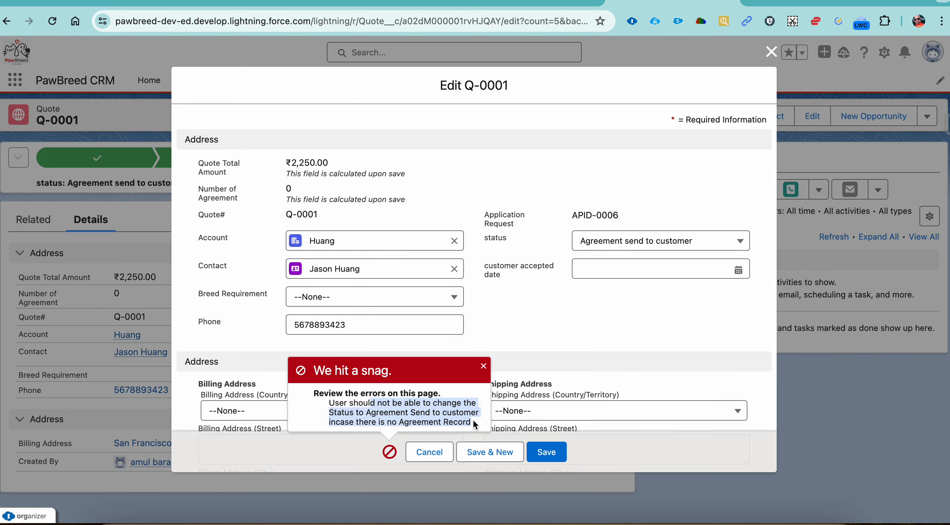
left_click(429, 452)
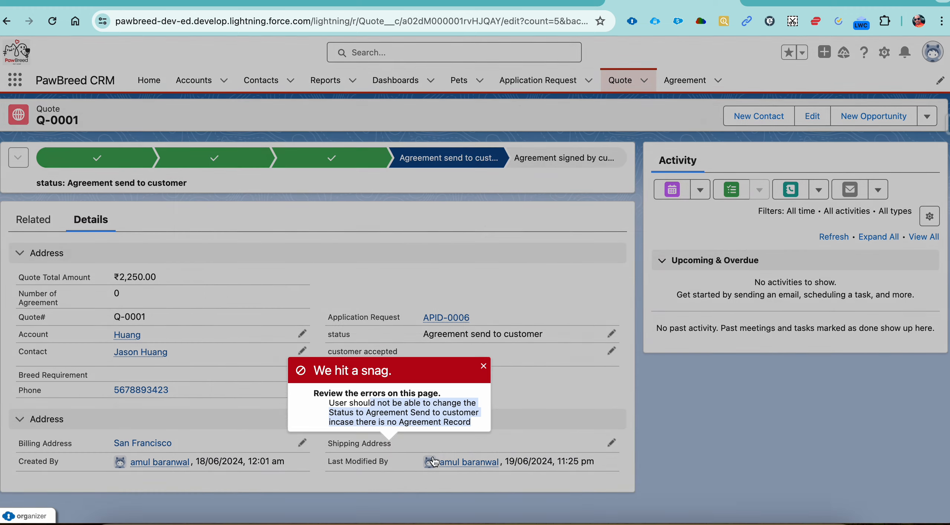
Switch to the 20 Episode document and review the Quote requirements and the first Agreement validation requirement
left_click(557, 5)
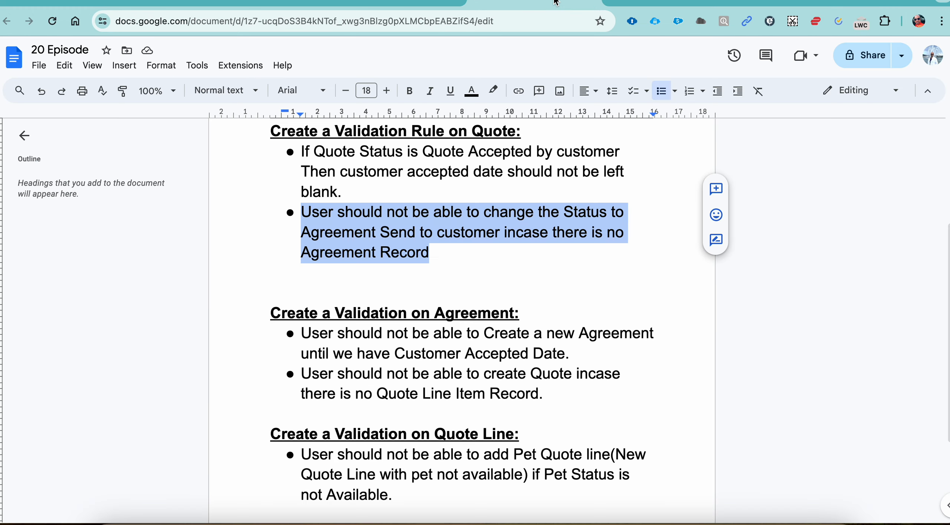
left_click(430, 250)
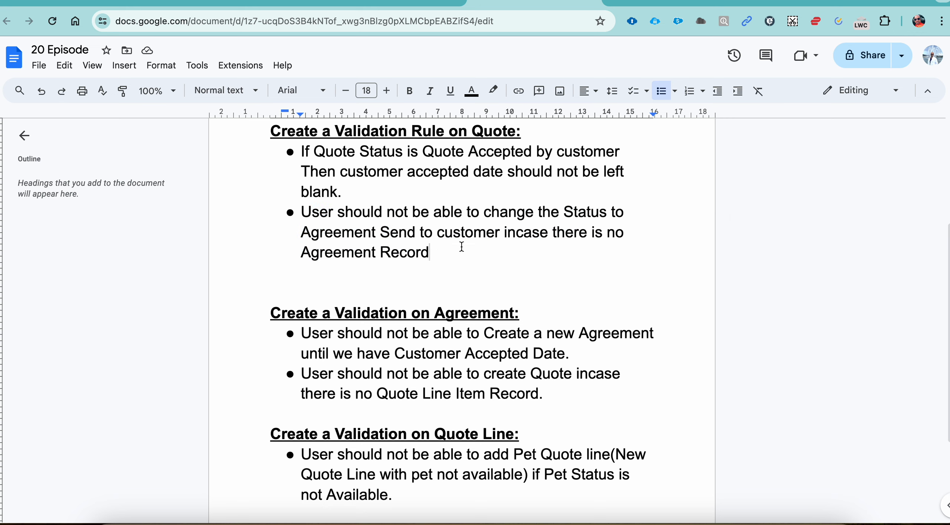
left_click_drag(460, 246, 265, 131)
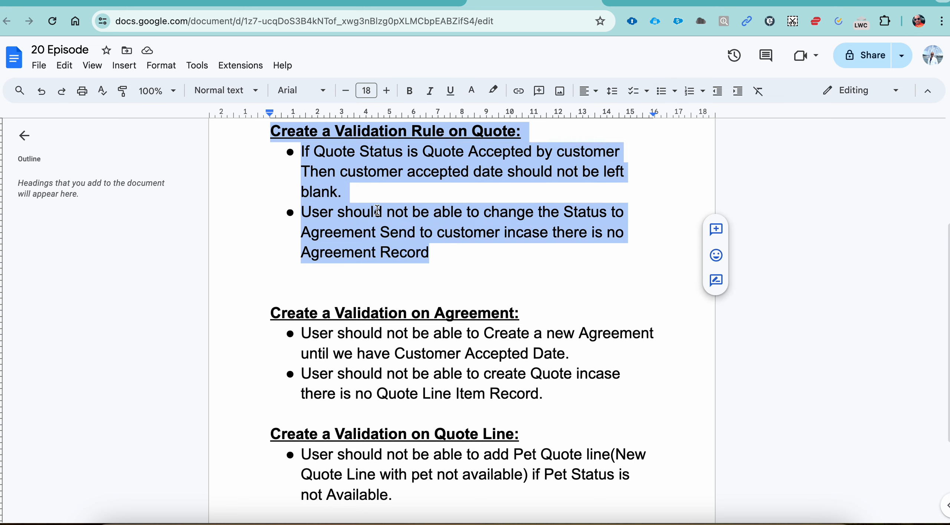
scroll(420, 232, "down", 3)
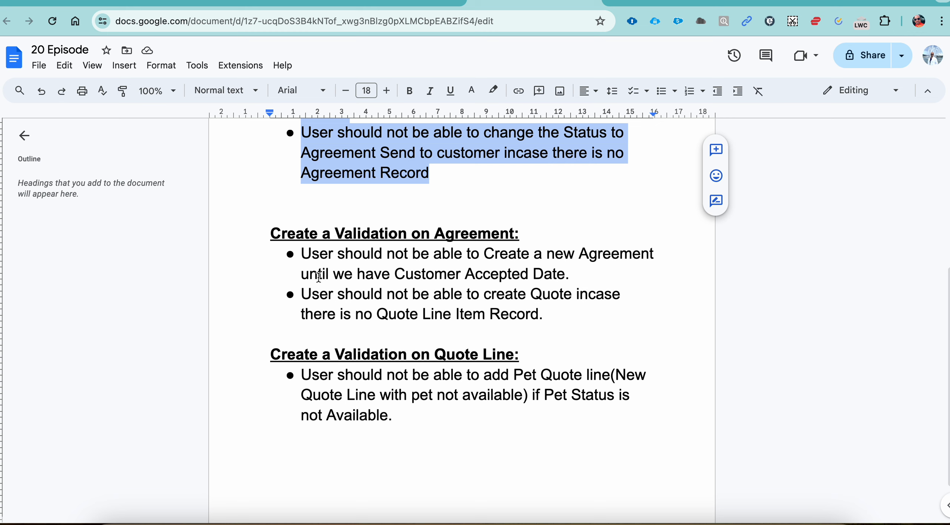
left_click_drag(301, 255, 554, 268)
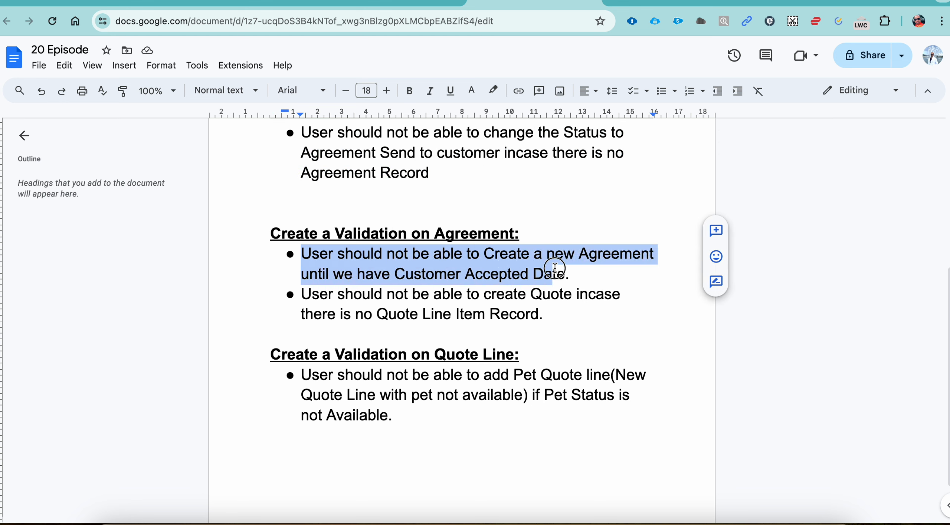
double_click(371, 274)
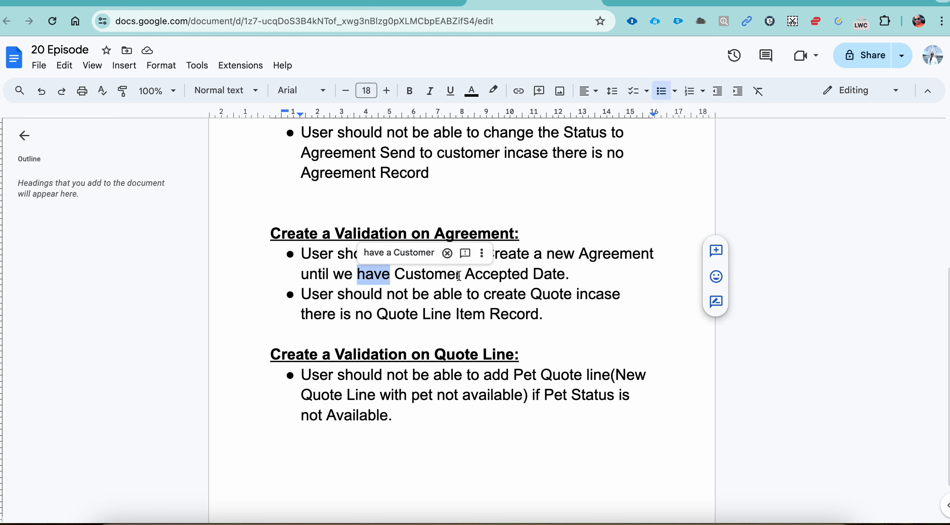
double_click(459, 275)
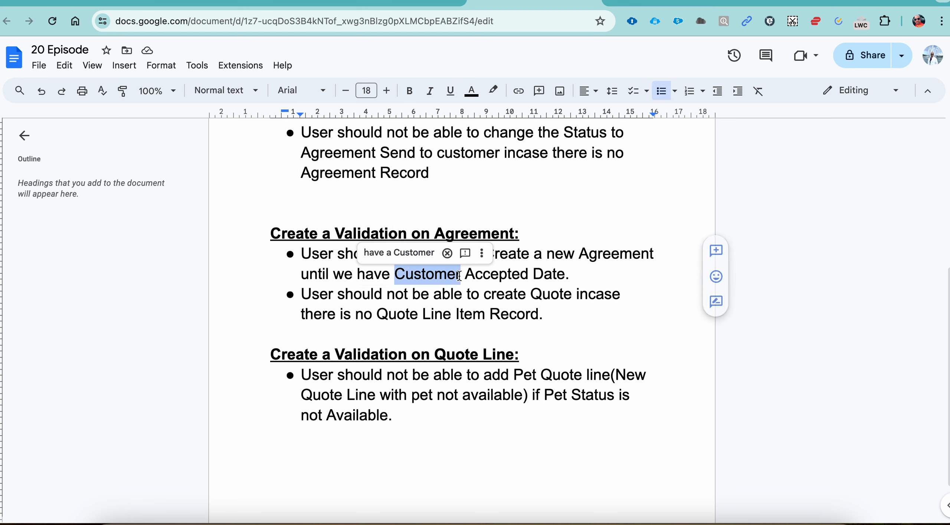
Check quote Q-0001, then copy "User should not be able to Create a new Agreement until we have Customer Accepted Date" from the document
left_click(660, 3)
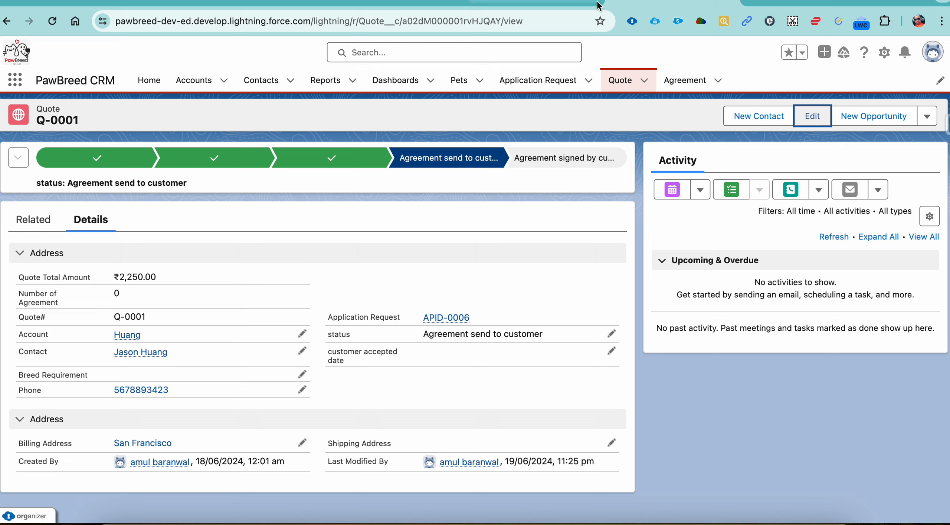
left_click(547, 6)
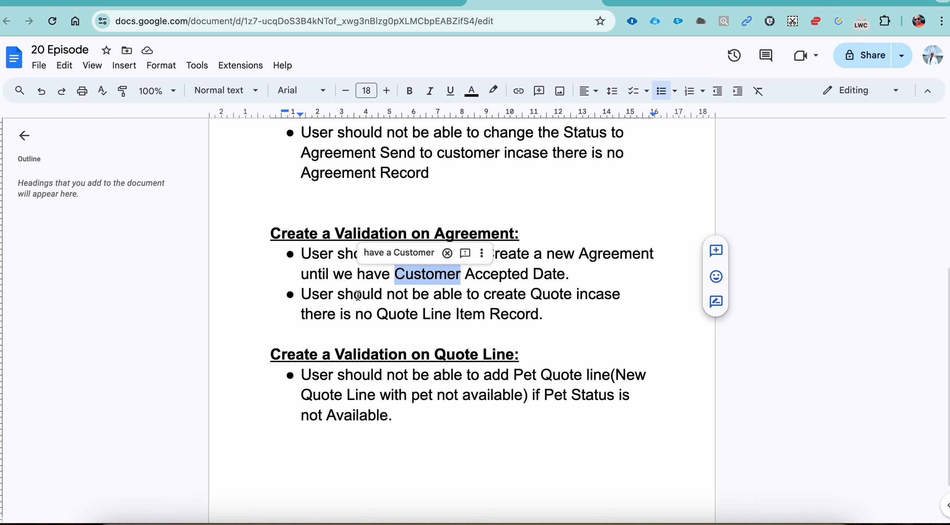
left_click(550, 278)
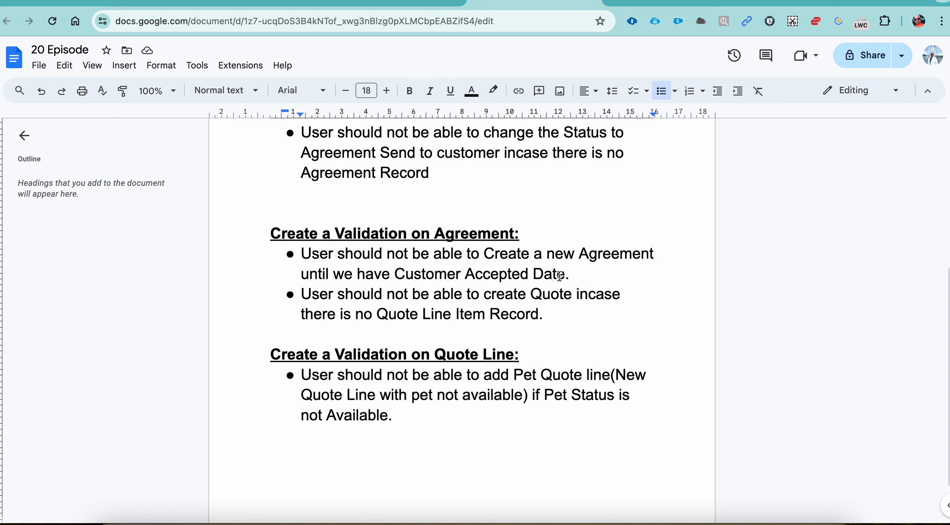
left_click_drag(563, 274, 283, 255)
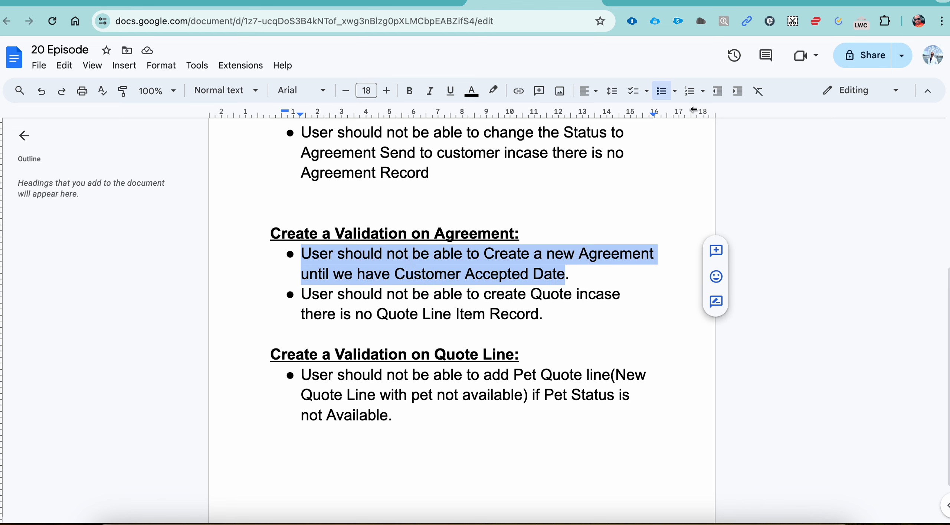
Find the Agreement object in Salesforce's Object Manager and start a new validation rule for it
left_click(785, 2)
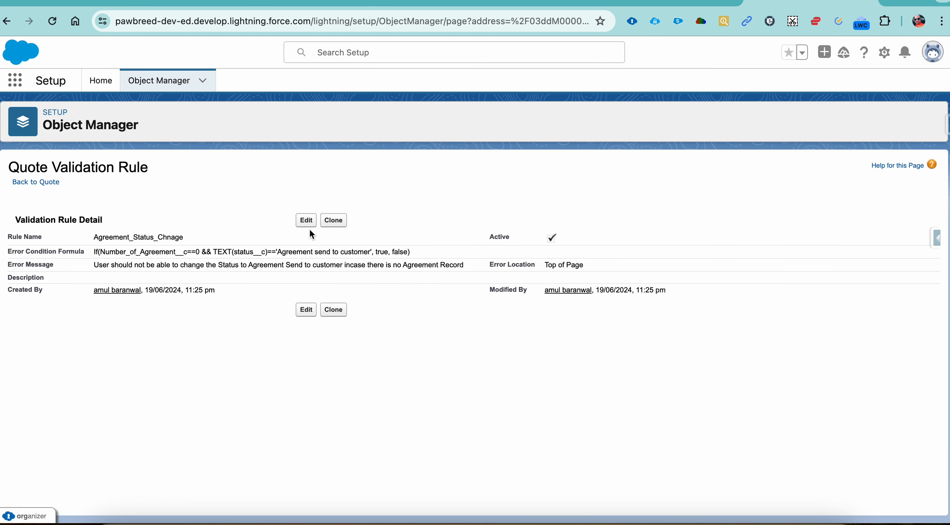
left_click(55, 182)
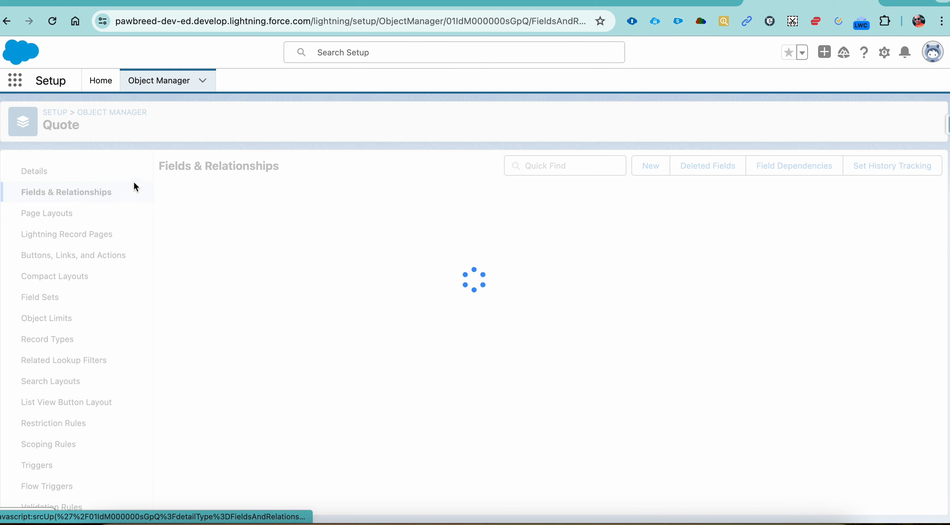
left_click(131, 115)
left_click(750, 119)
type("ag")
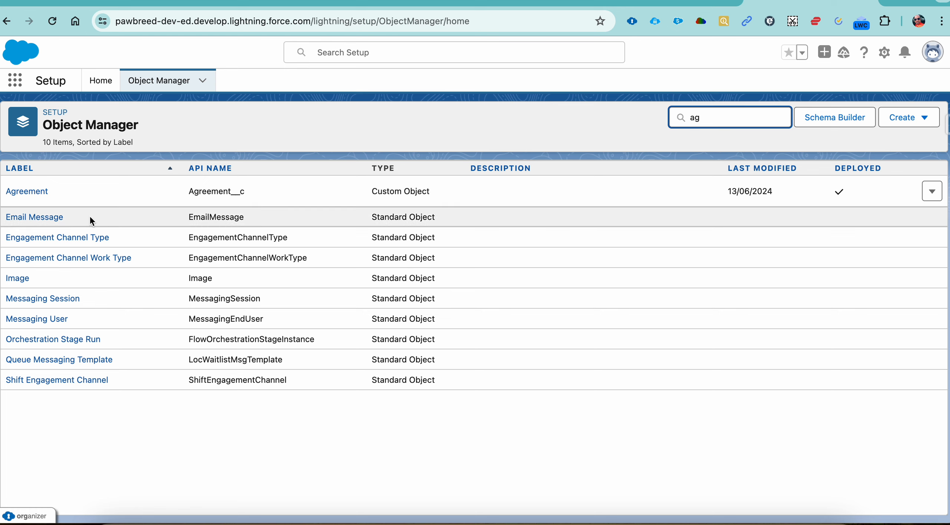
left_click(24, 193)
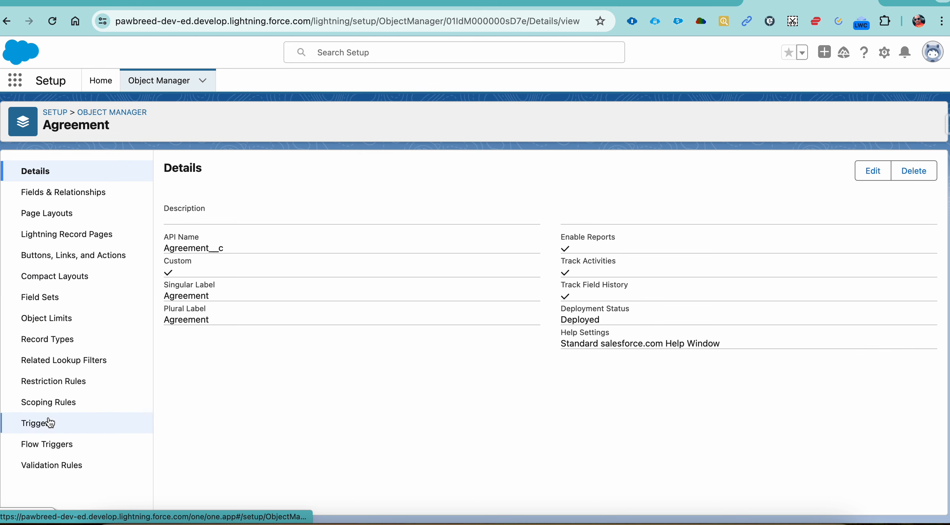
left_click(51, 467)
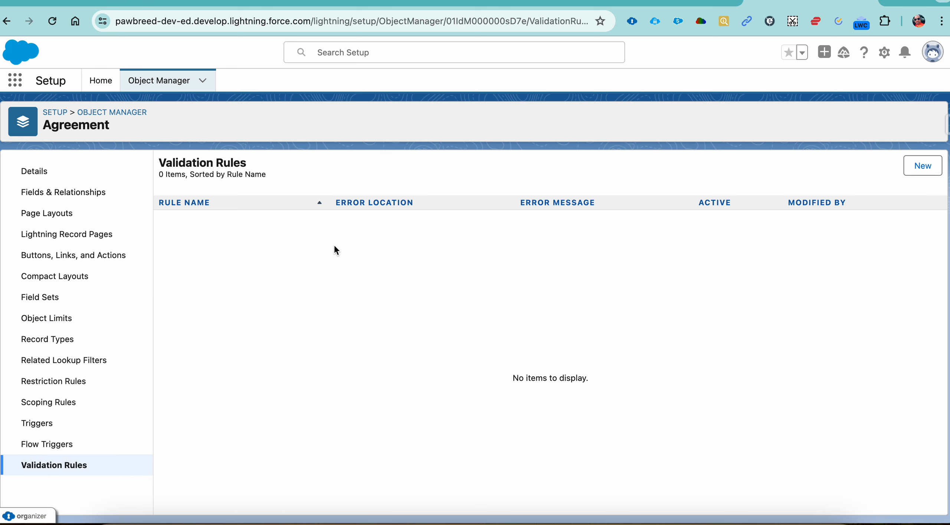
left_click(922, 165)
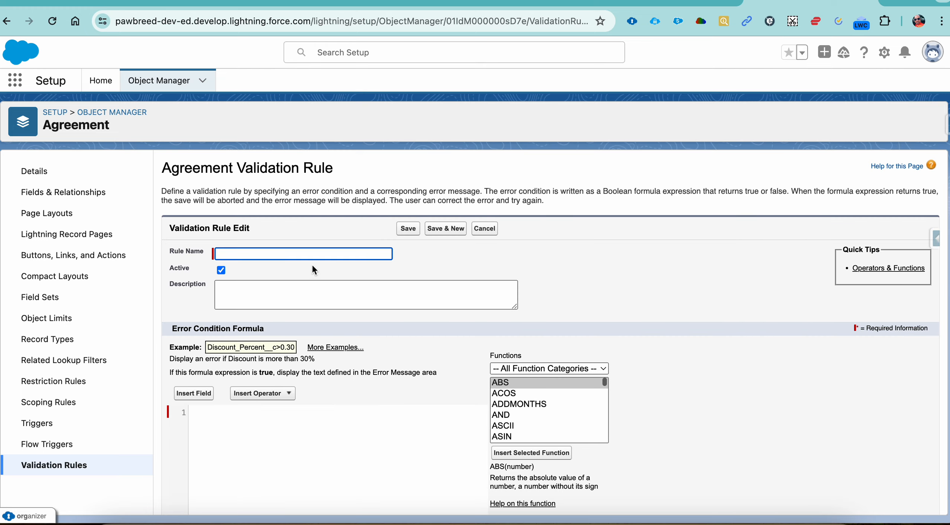
type("User should not be able to Create a new")
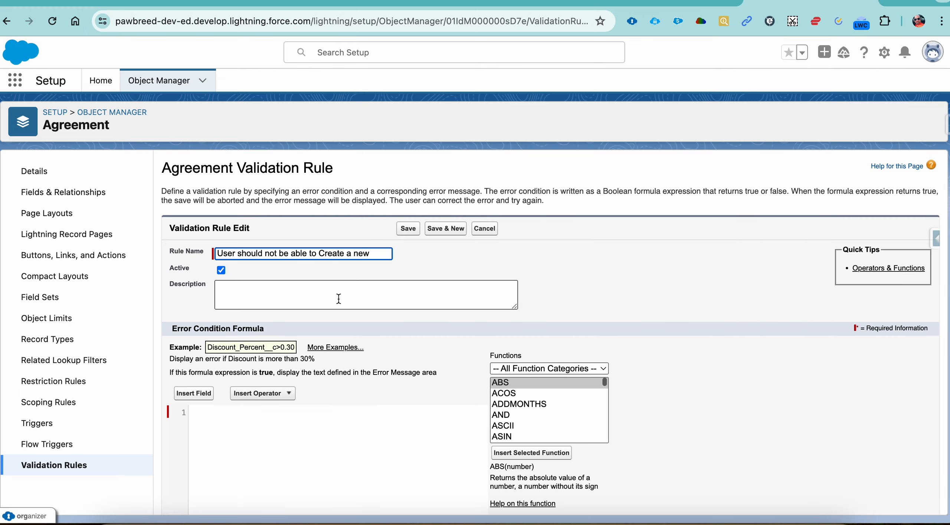
key("BackSpace")
key("BackSpace")
key("BackSpace")
key("BackSpace")
key("BackSpace")
key("BackSpace")
key("BackSpace")
key("BackSpace")
key("BackSpace")
key("BackSpace")
key("BackSpace")
key("BackSpace")
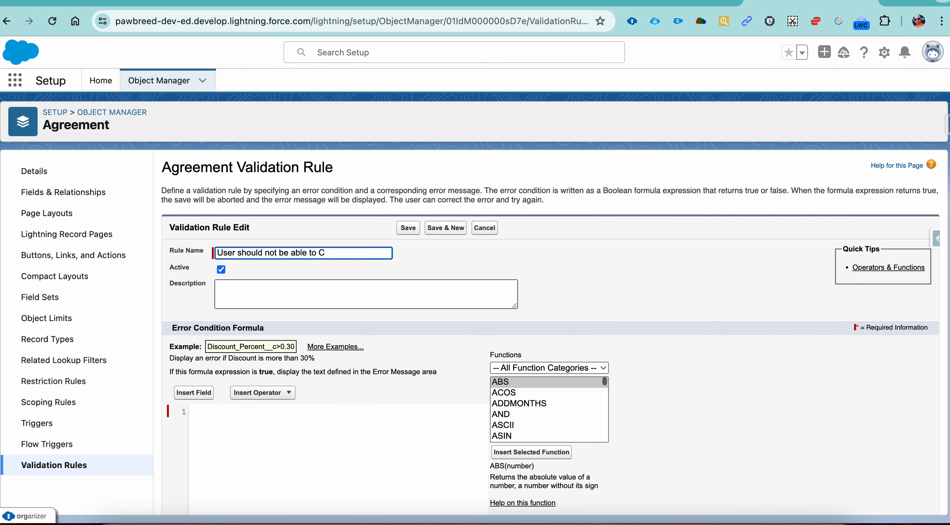
key("BackSpace")
key("BackSpace")
key("BackSpace")
key("BackSpace")
key("BackSpace")
key("BackSpace")
key("BackSpace")
key("BackSpace")
key("BackSpace")
key("BackSpace")
key("BackSpace")
key("BackSpace")
key("BackSpace")
key("BackSpace")
key("BackSpace")
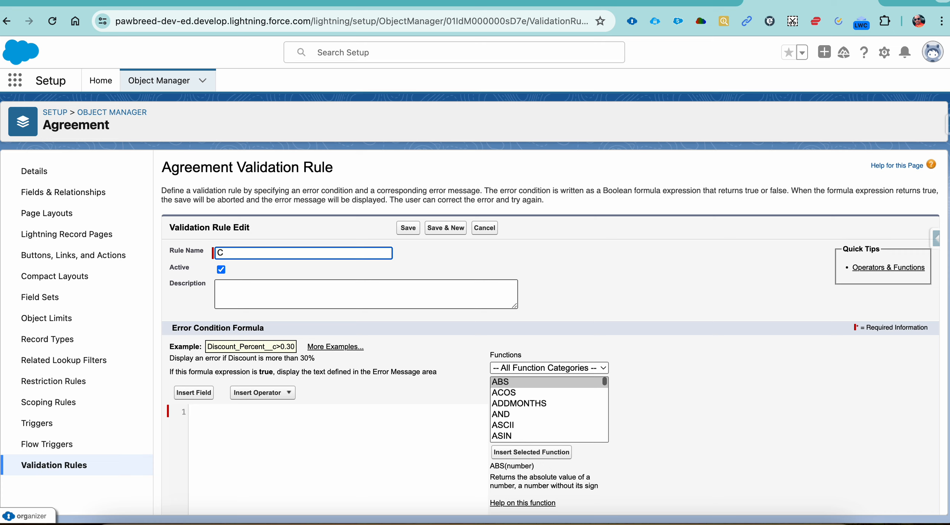
Name the rule Customer Accepted Date and insert the related Quote's customer_accepted_date__c field into the error condition formula
type("Customer Acceo")
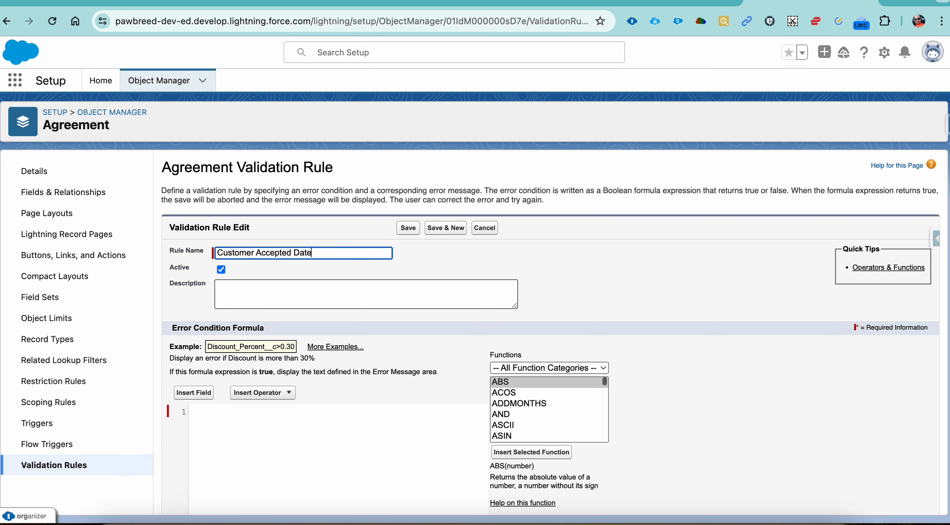
scroll(327, 349, "down", 4)
left_click(194, 249)
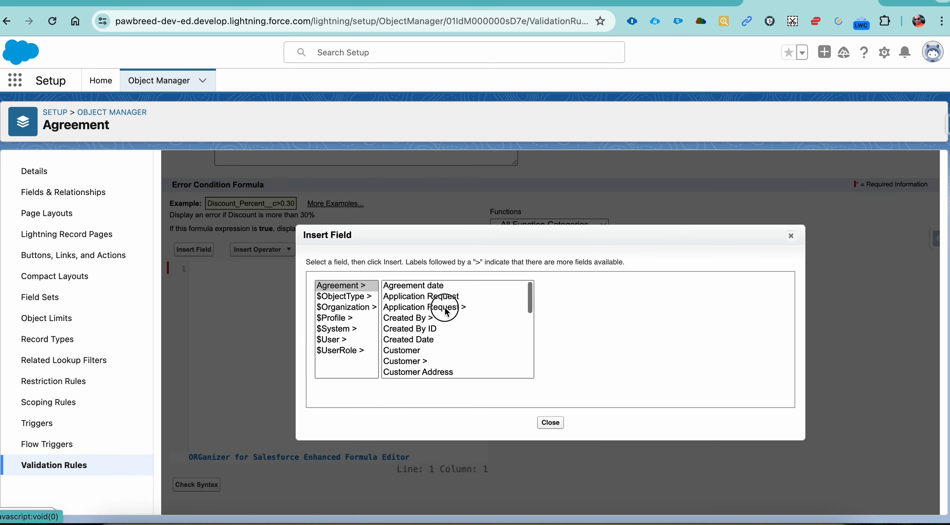
left_click(446, 308)
key("q")
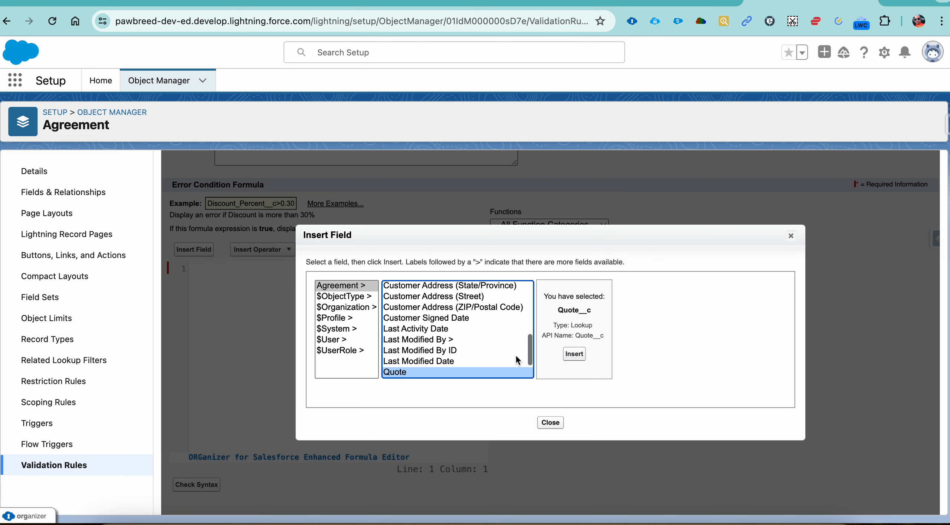
scroll(515, 354, "down", 1)
left_click(470, 361)
left_click(636, 329)
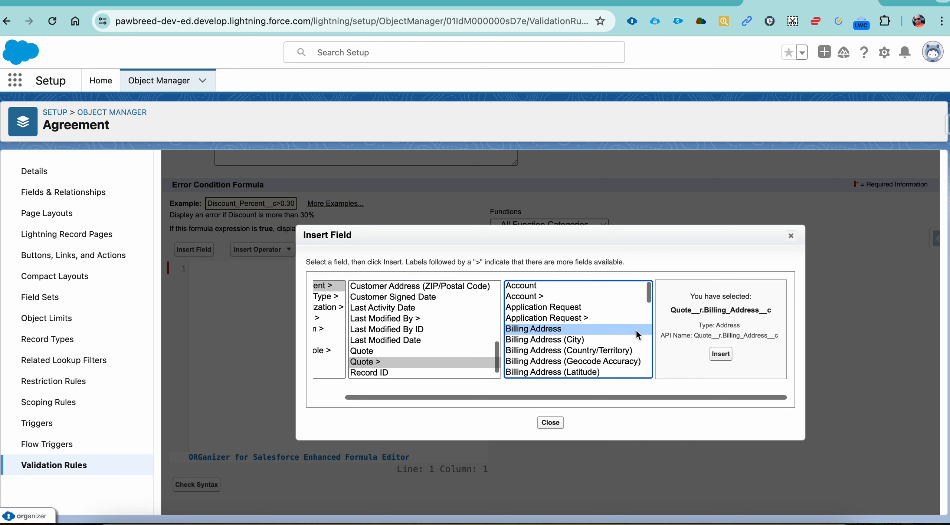
key("Down")
key("Down")
key("Down")
key("Down")
key("Down")
key("Down")
key("Down")
key("Down")
key("Down")
key("Down")
key("Down")
key("Down")
key("Down")
key("Down")
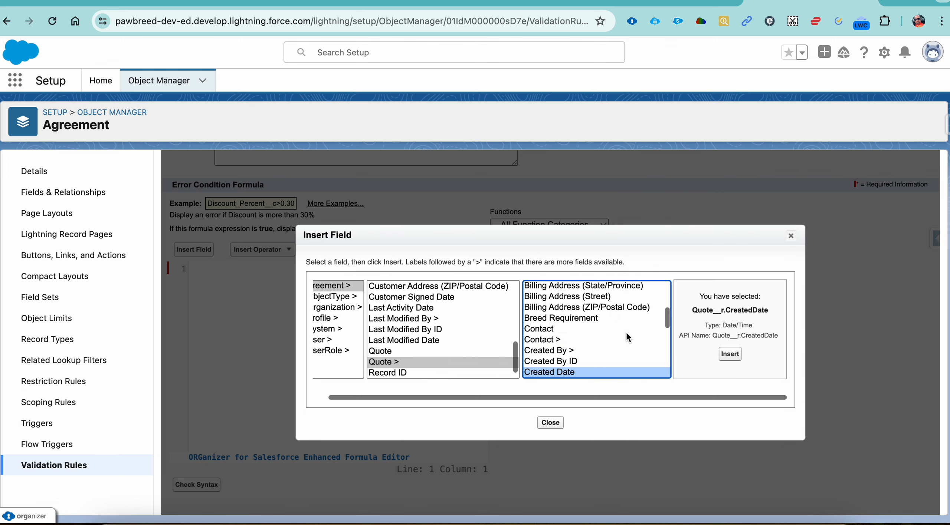
left_click(626, 332)
left_click(609, 373)
left_click(706, 354)
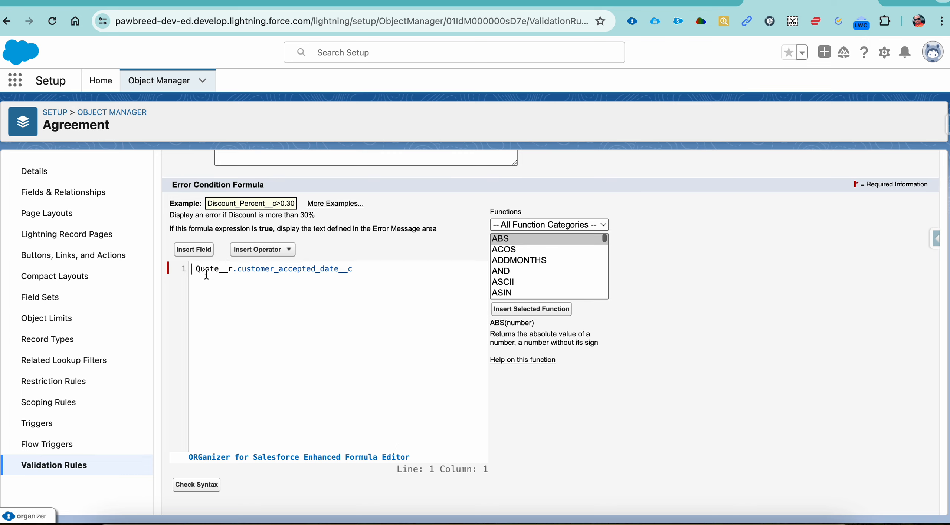
Complete the error condition formula as ISBLANK( Quote__r.customer_accepted_date__c ) && ISNEW()
type("IS")
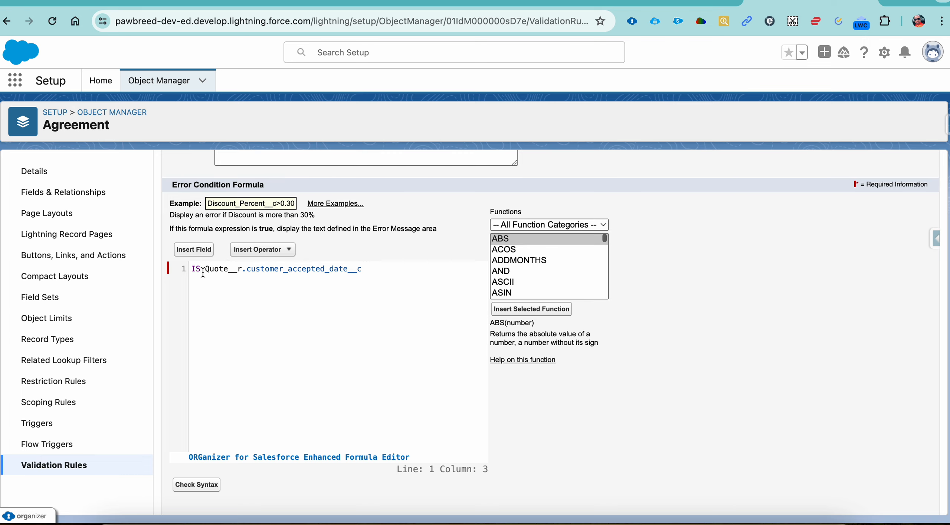
type("BLANK(")
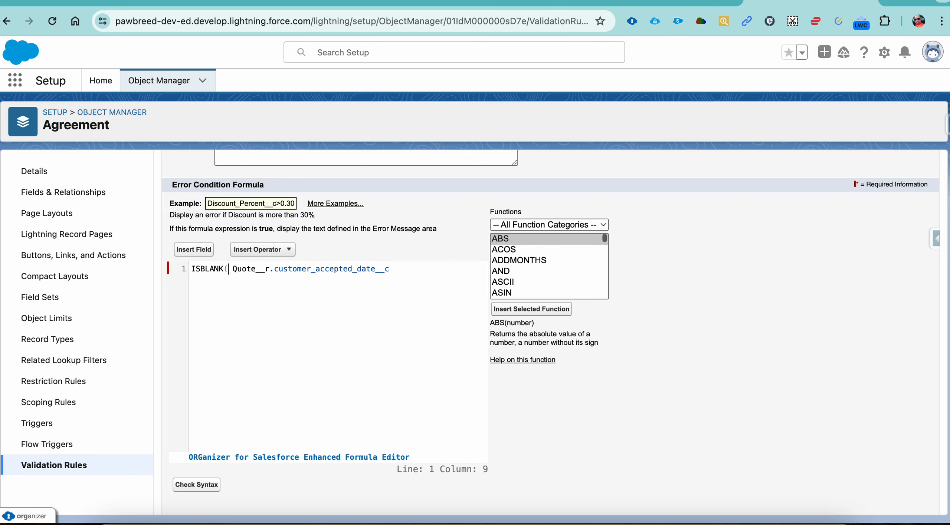
scroll(426, 267, "down", 1)
left_click(408, 232)
type("&& I")
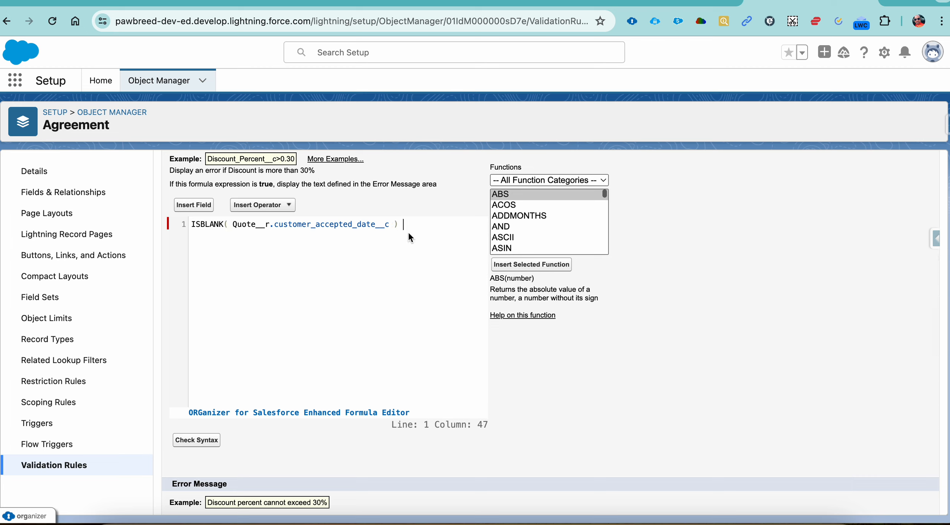
type("SNERW()")
Copy the first Agreement requirement, including its full stop, from the 20 Episode document into the Salesforce rule's error message and save the rule
left_click(530, 2)
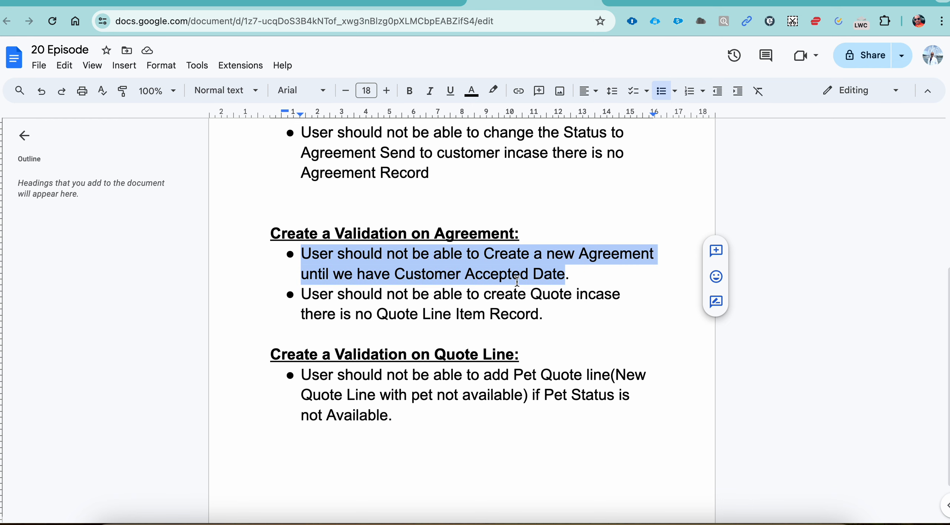
left_click(517, 281)
left_click_drag(571, 276, 220, 253)
left_click(808, 3)
scroll(441, 278, "down", 4)
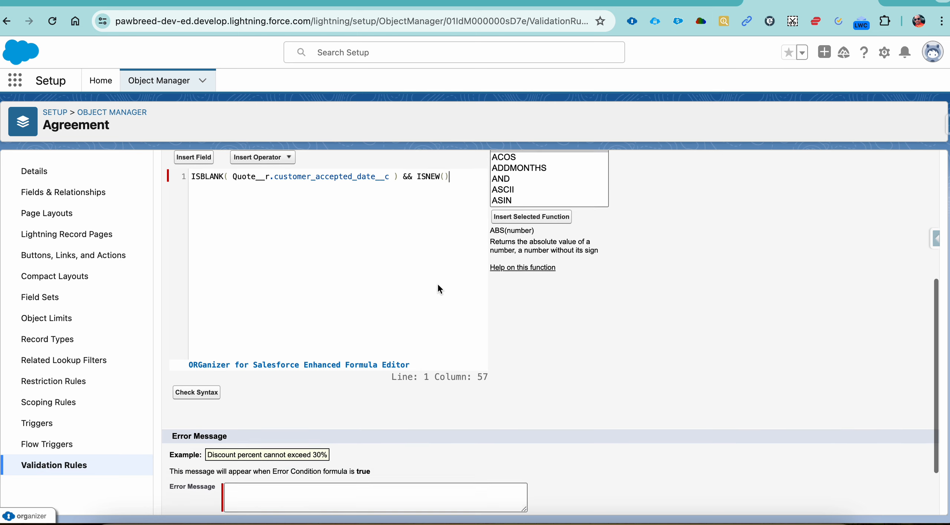
left_click(413, 426)
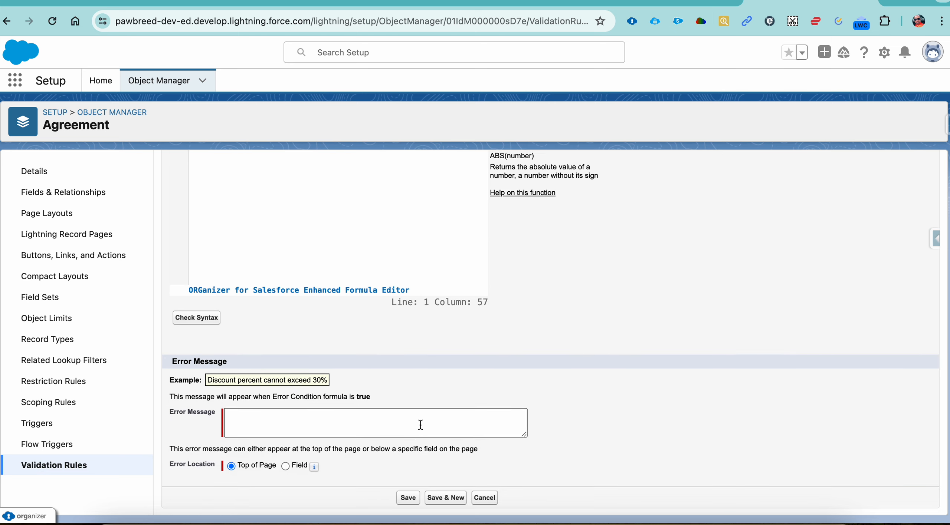
key("super+v")
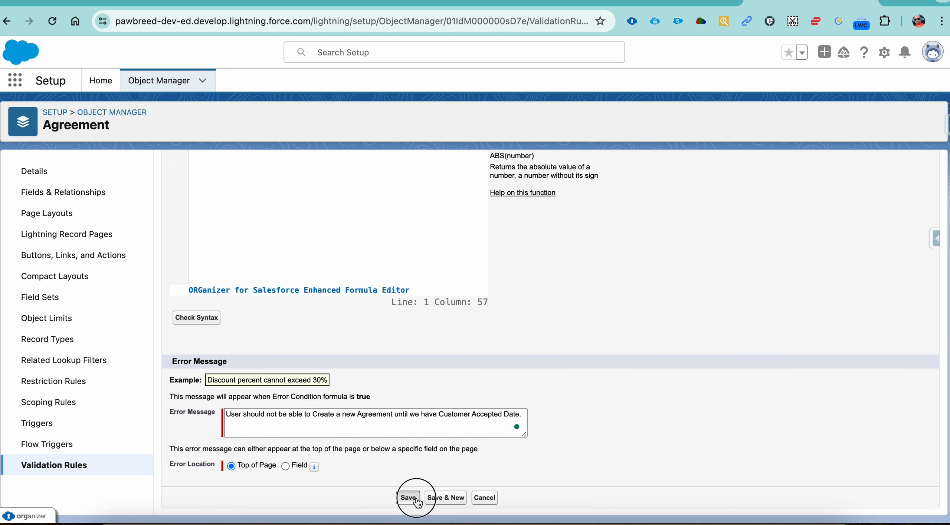
left_click(408, 498)
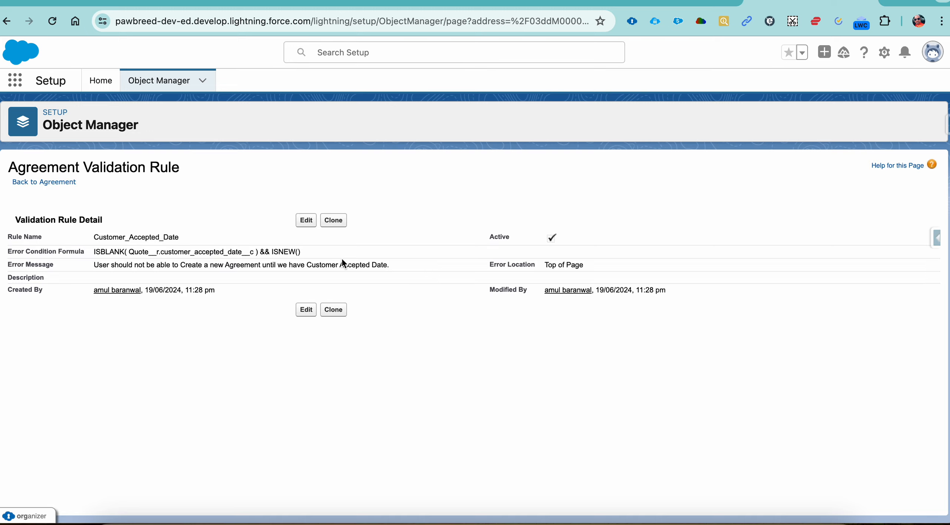
Review the saved rule's error condition formula and its ISNEW() part, then check the details of quote Q-0001
left_click_drag(300, 252, 97, 252)
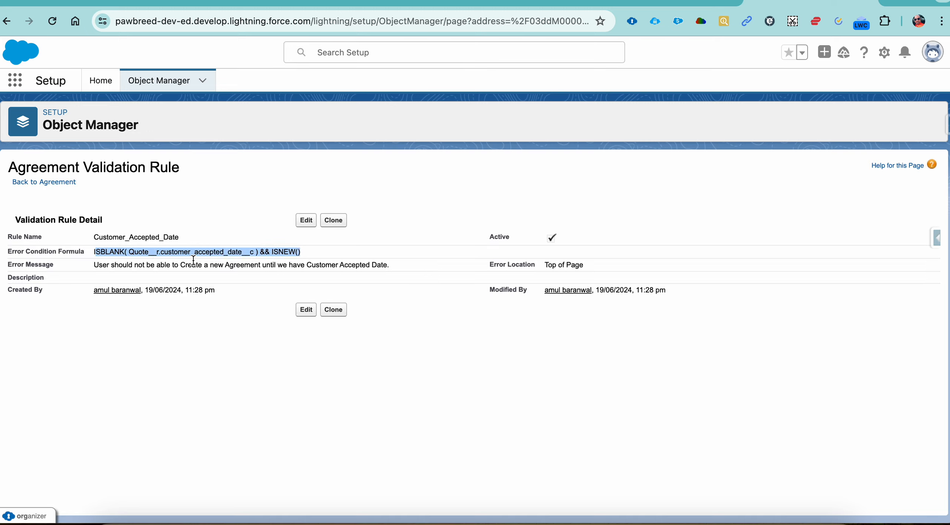
left_click(203, 252)
left_click_drag(301, 253, 273, 252)
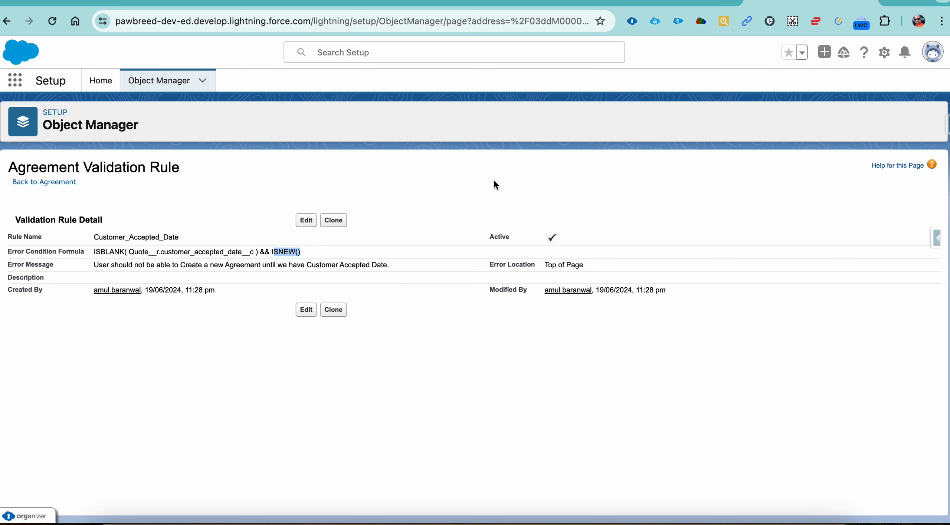
left_click(660, 1)
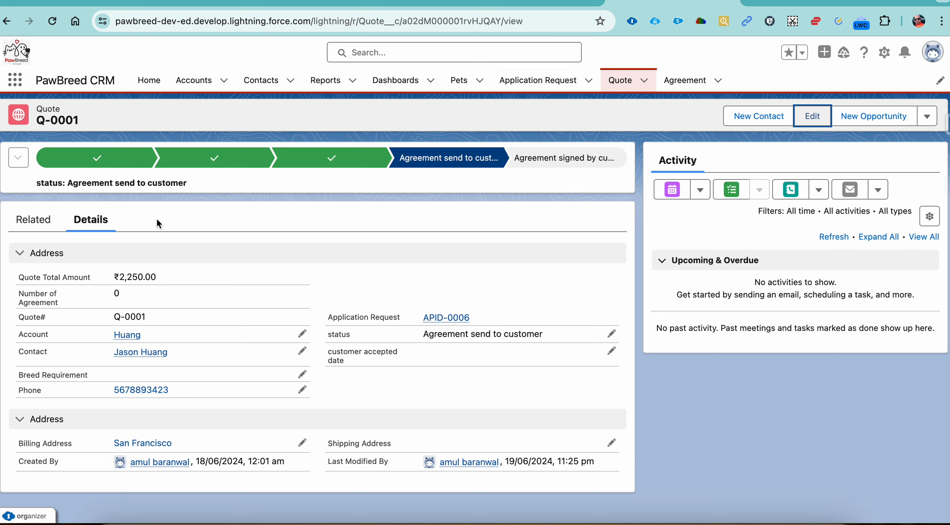
left_click_drag(93, 122, 39, 121)
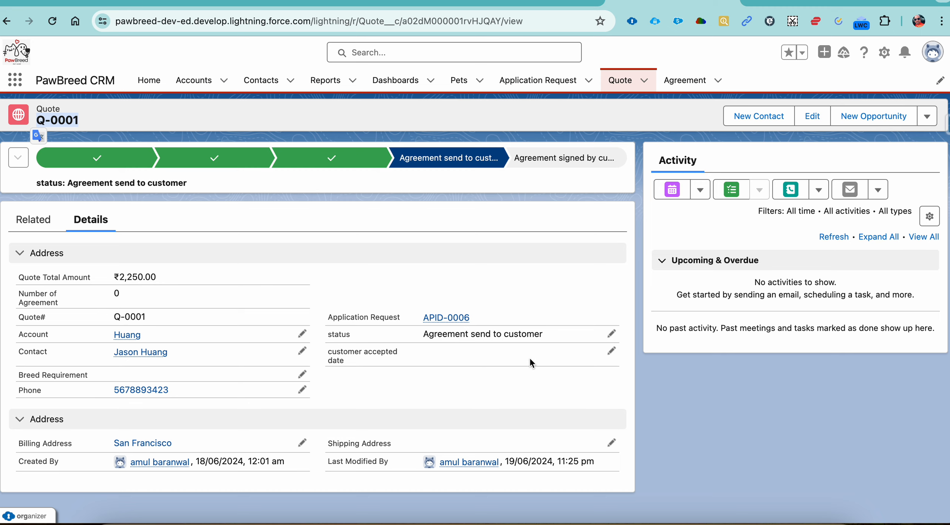
Test the rule by trying to save a new Agreement for quote Q-0001, read the error text and cancel the form
left_click(692, 86)
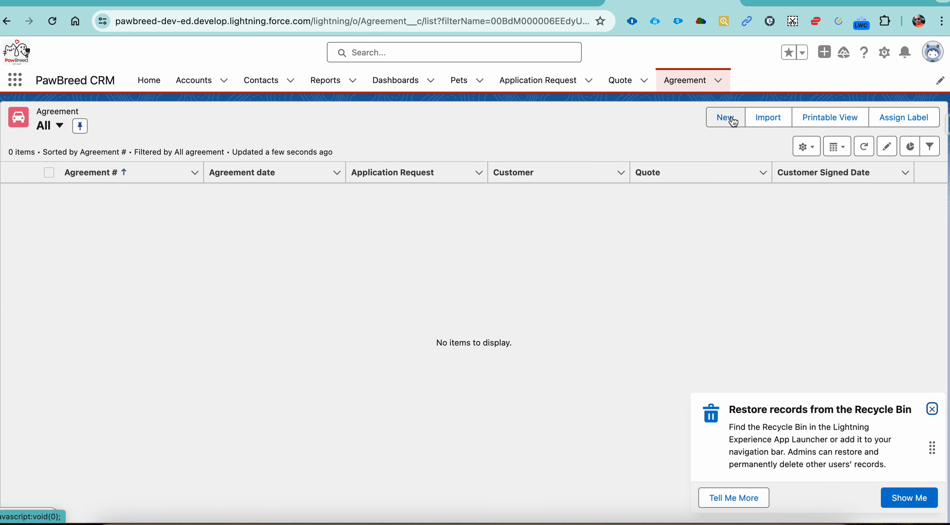
left_click(727, 117)
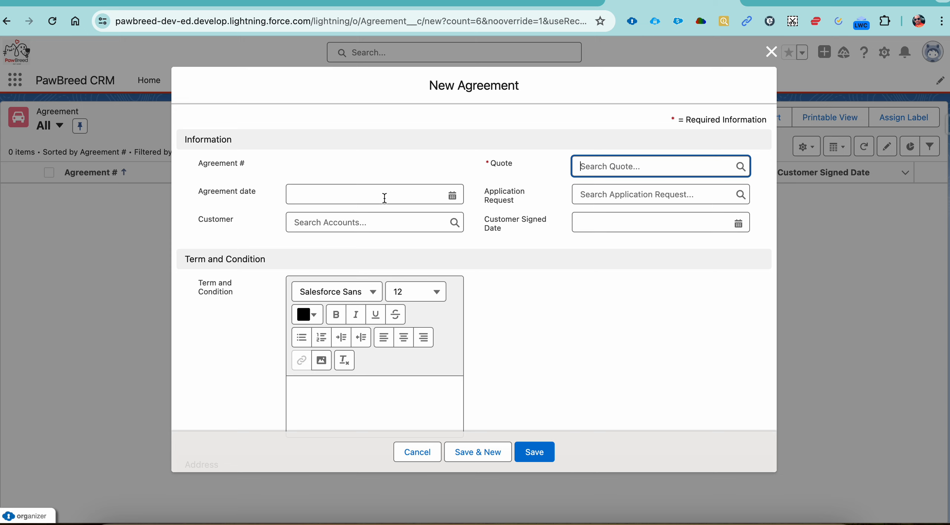
left_click(646, 178)
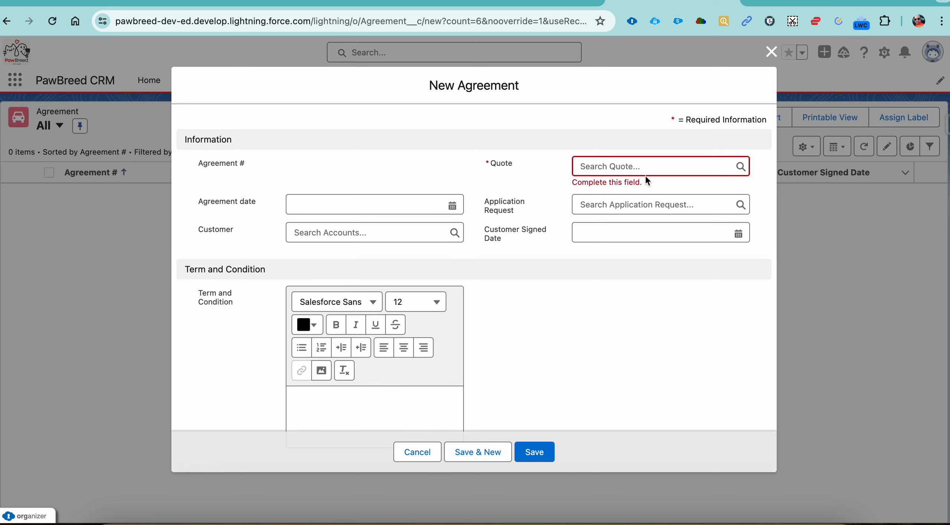
left_click(639, 167)
left_click(623, 211)
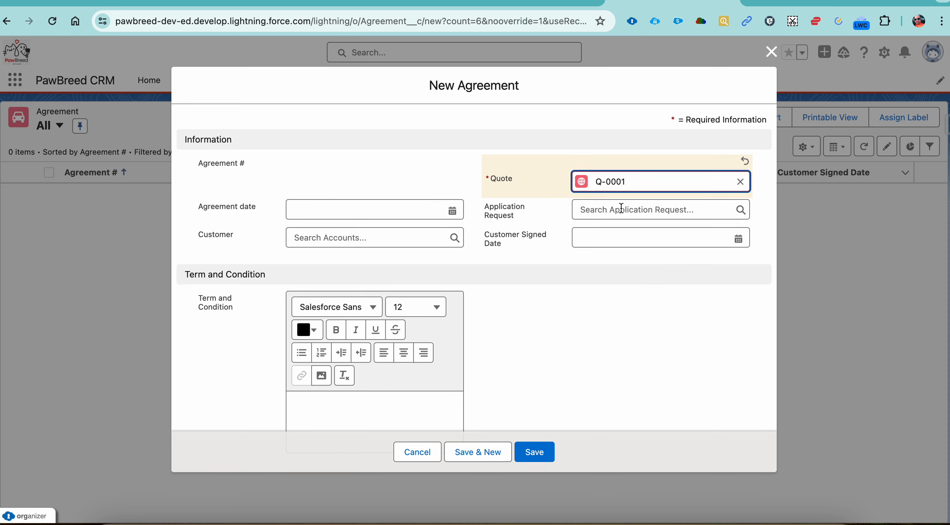
left_click(537, 450)
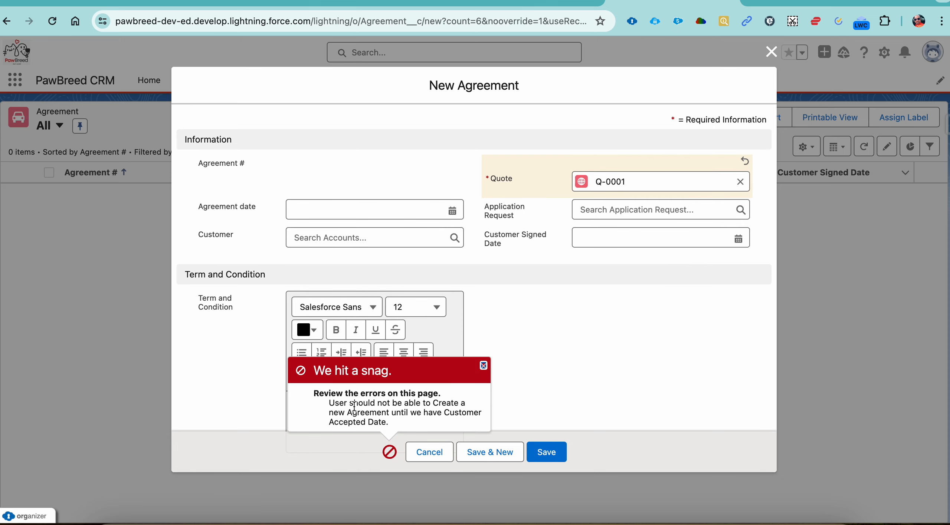
left_click_drag(314, 403, 430, 423)
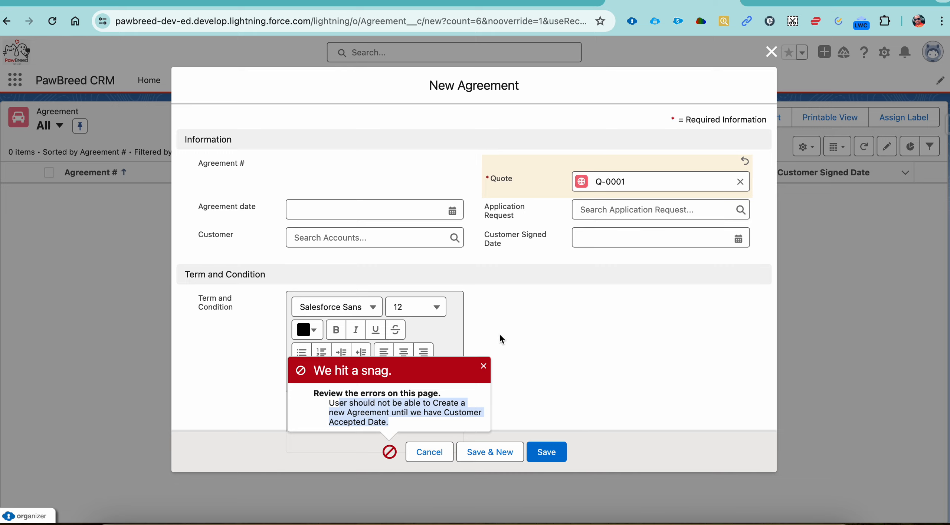
left_click(483, 367)
left_click(430, 452)
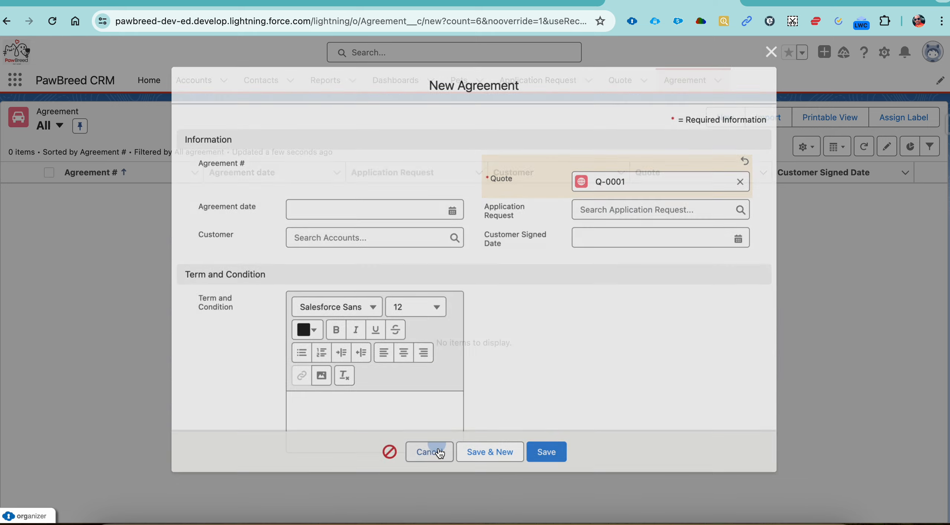
Review the Quote Line Item requirement in the 20 Episode document and compare it with the Quote Total Amount on Salesforce quote Q-0001
left_click(503, 8)
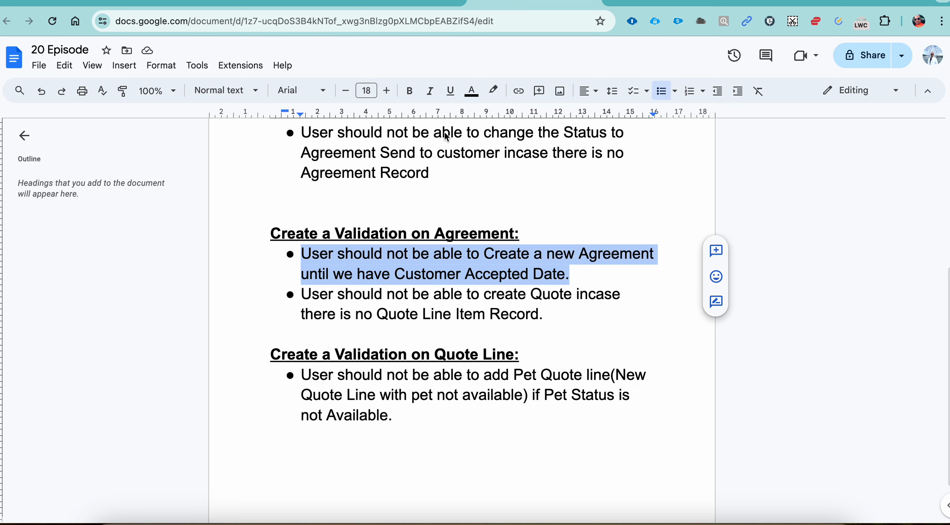
left_click_drag(301, 295, 546, 314)
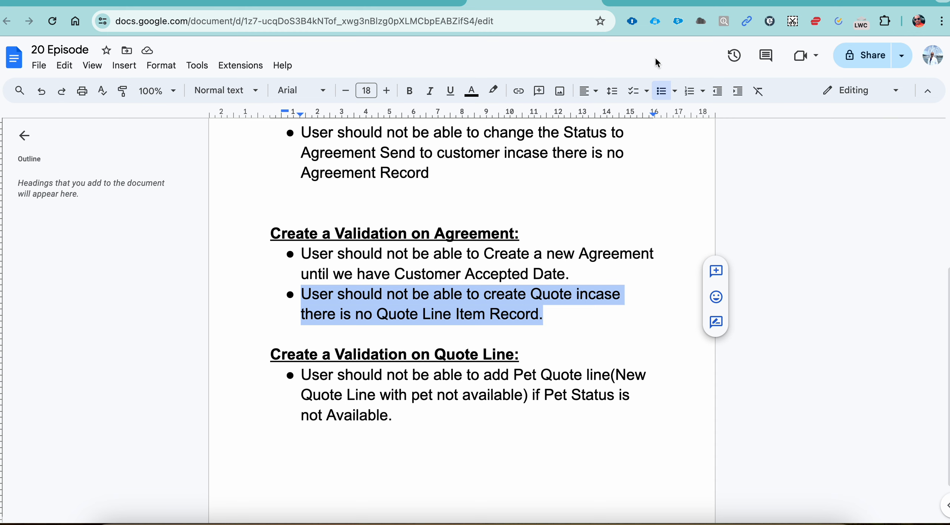
left_click(668, 4)
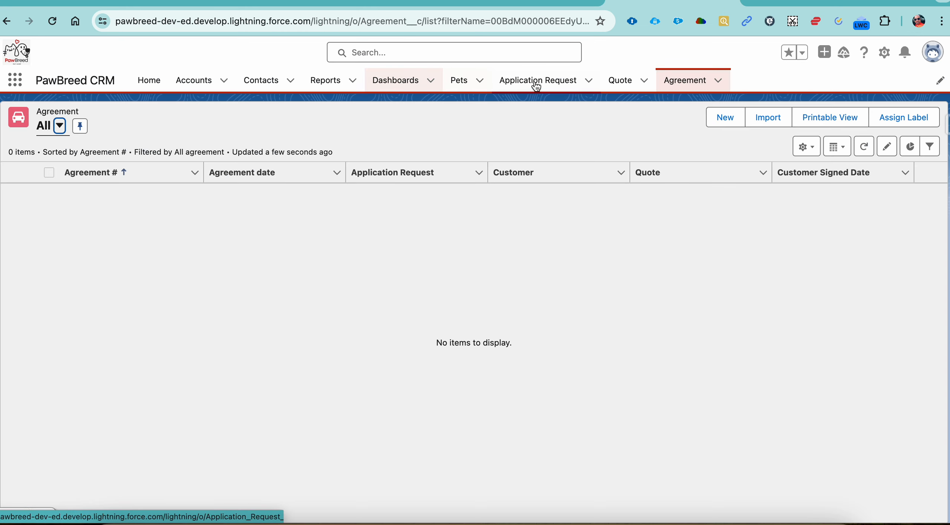
left_click(633, 85)
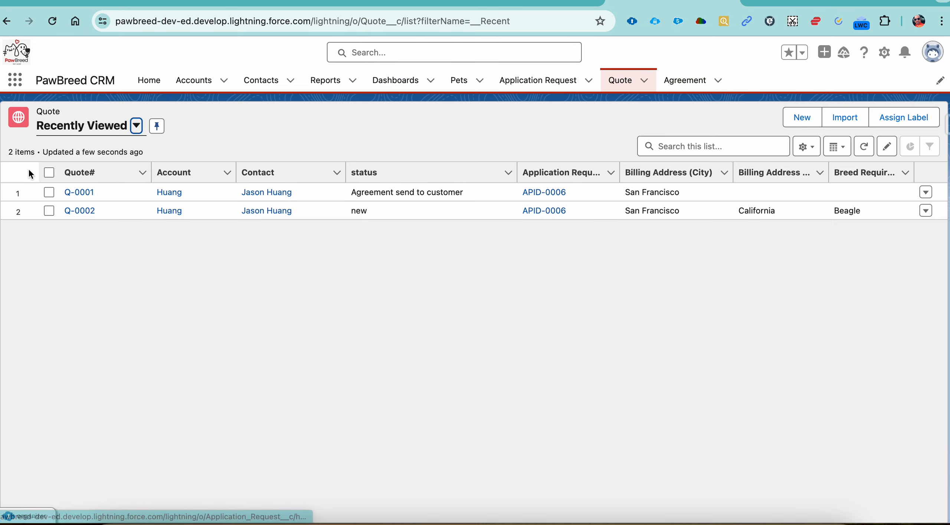
left_click(79, 192)
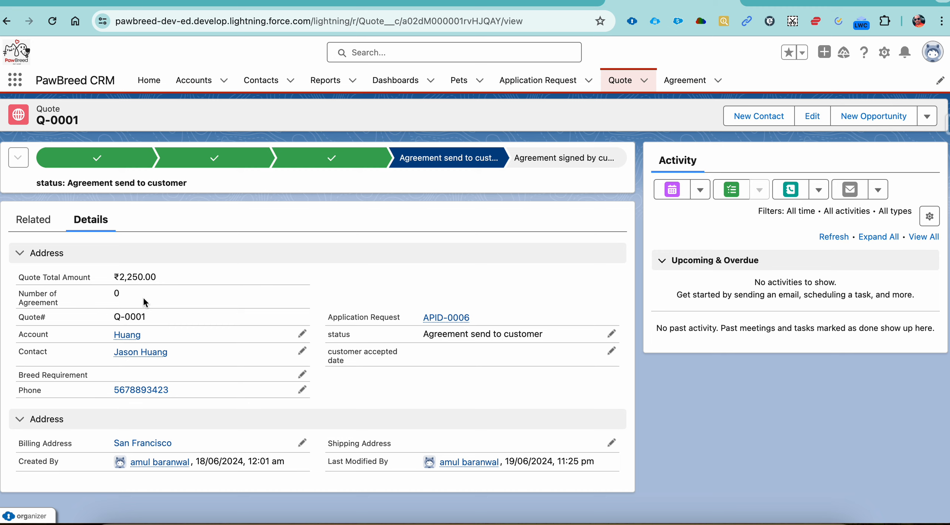
left_click_drag(116, 278, 159, 280)
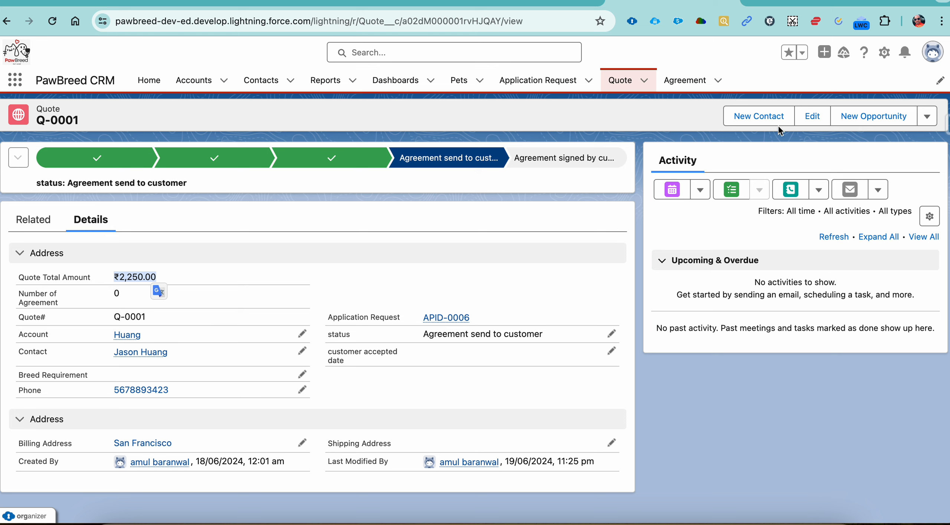
left_click(884, 55)
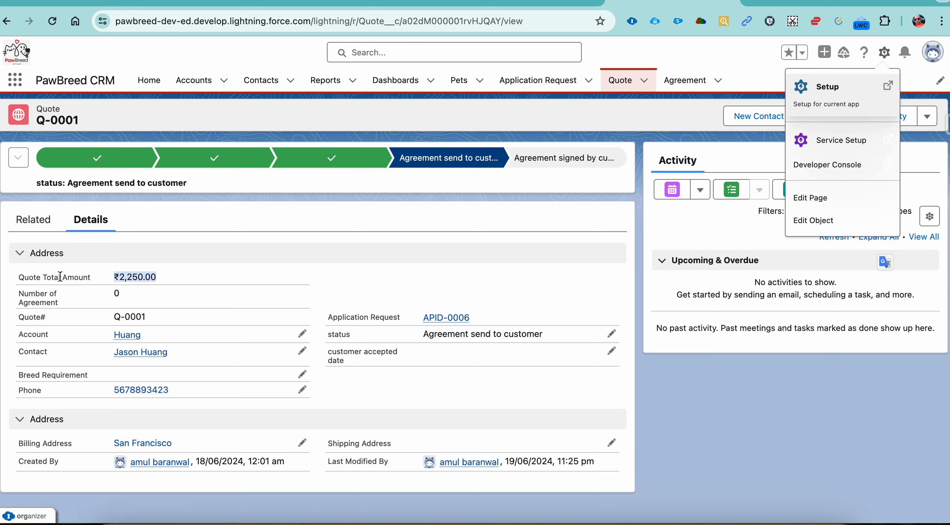
double_click(27, 277)
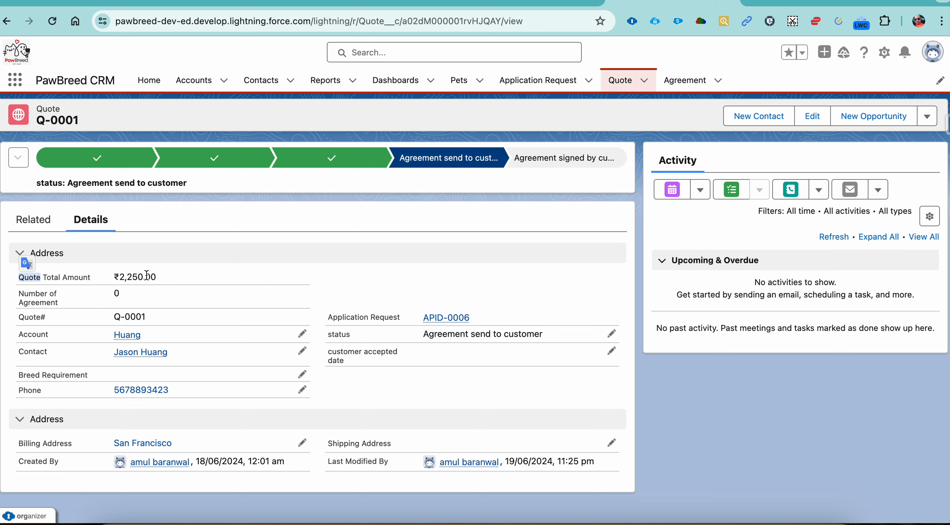
left_click_drag(159, 277, 112, 279)
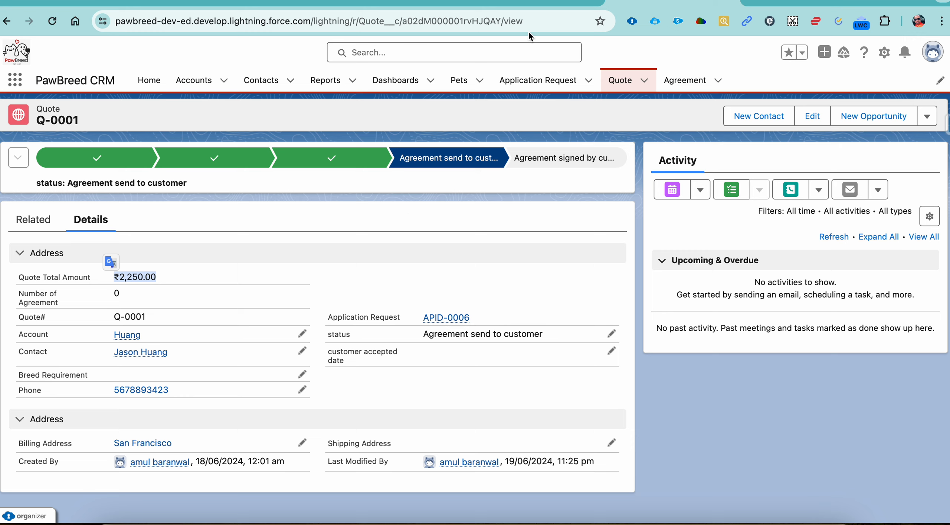
left_click(545, 1)
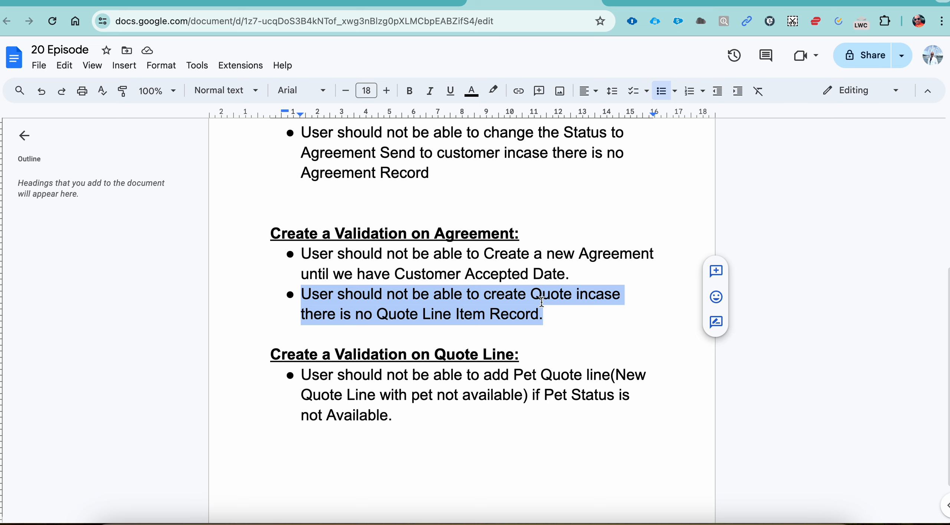
Replace the word Quote with "Agreement" in the phrase "create Quote incase" of the second Agreement requirement in the 20 Episode document
left_click(560, 302)
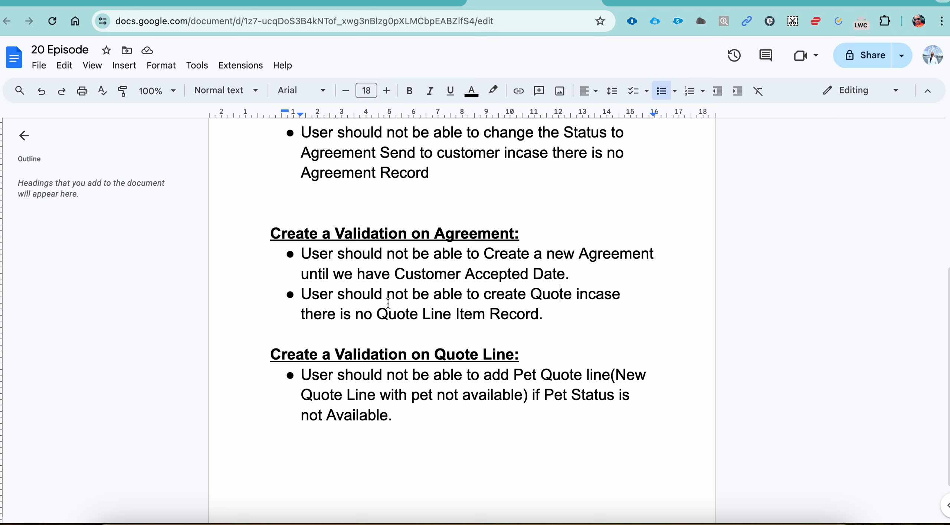
left_click(543, 297)
double_click(543, 297)
type("Agreement")
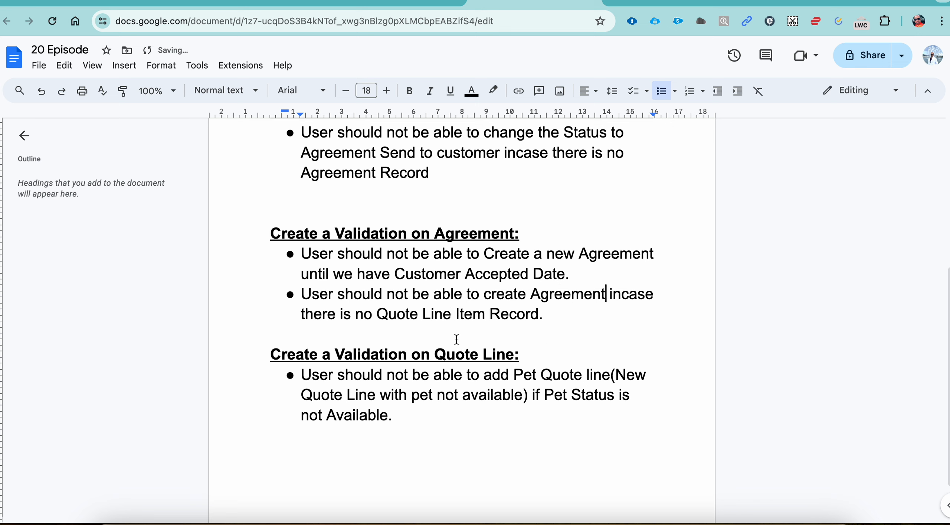
Reword the ending of the second Agreement requirement to "there is Quote Amount is ZERO." and keep a blank line before the Quote Line heading
left_click(378, 316)
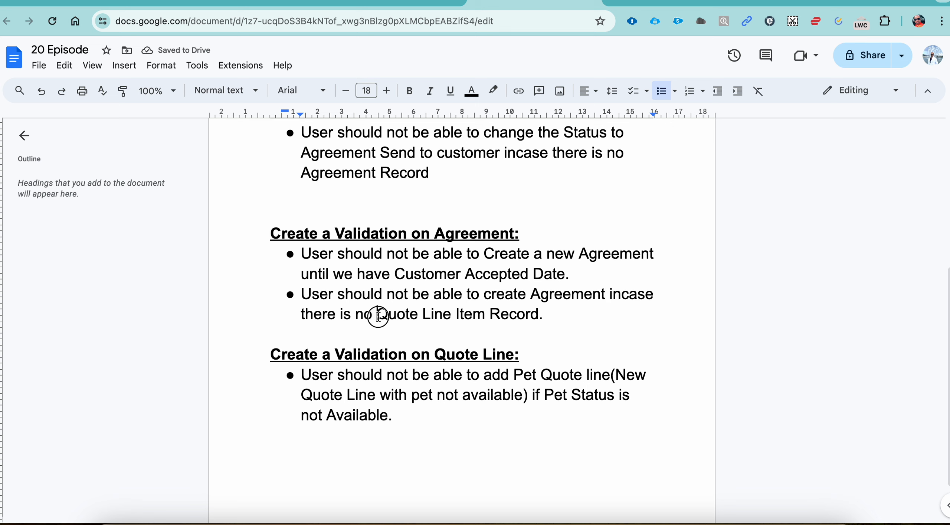
left_click_drag(377, 316, 549, 314)
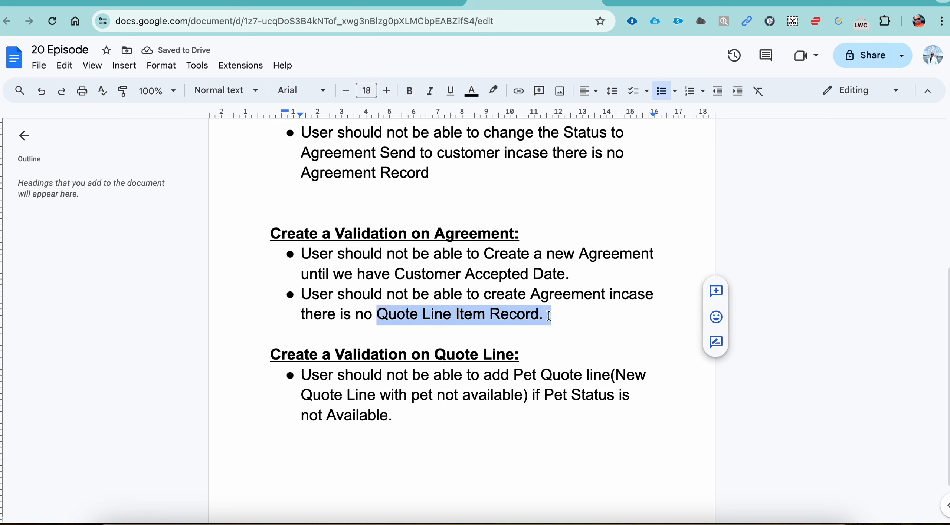
key("BackSpace")
key("BackSpace")
key("BackSpace")
key("BackSpace")
key("BackSpace")
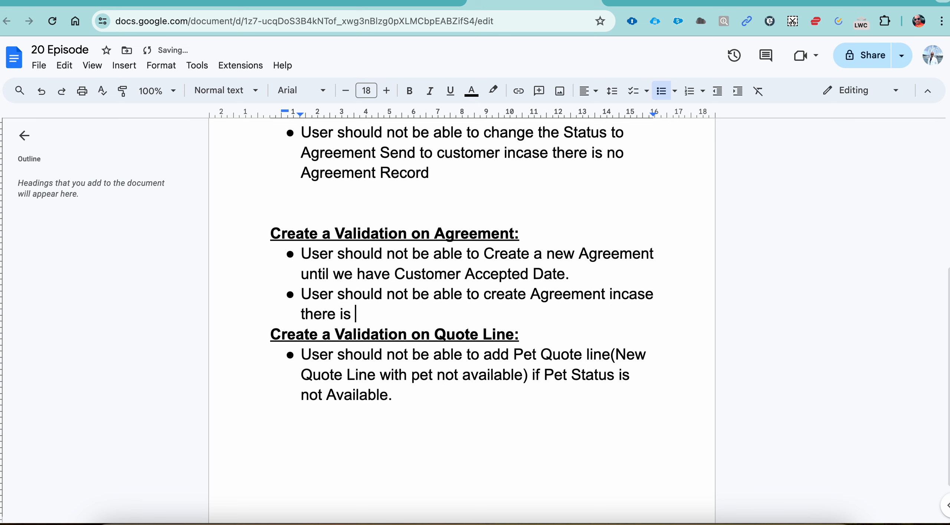
type("Quote Amount")
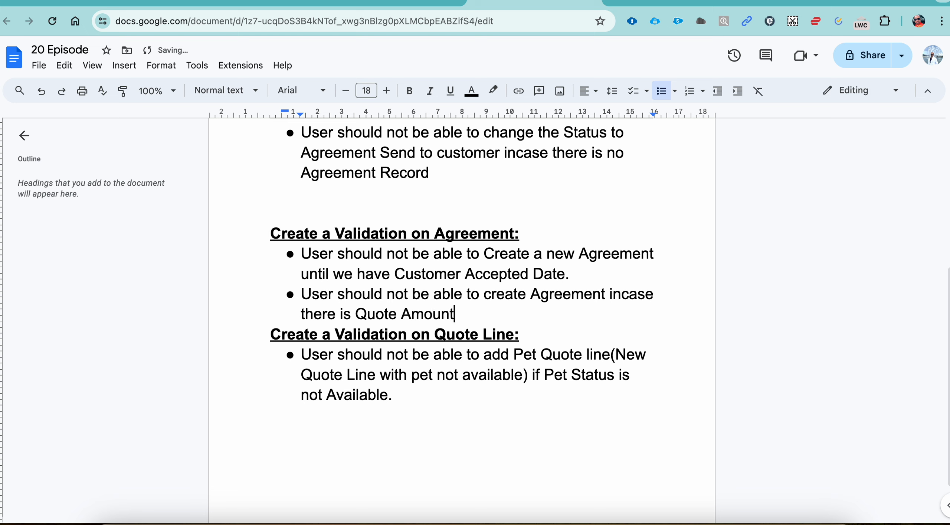
type(" is ZERO.")
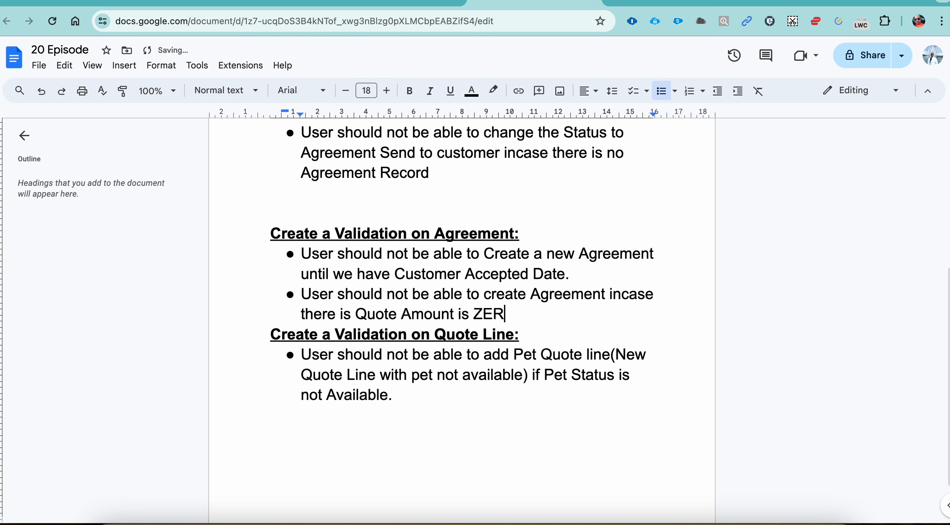
key("Return")
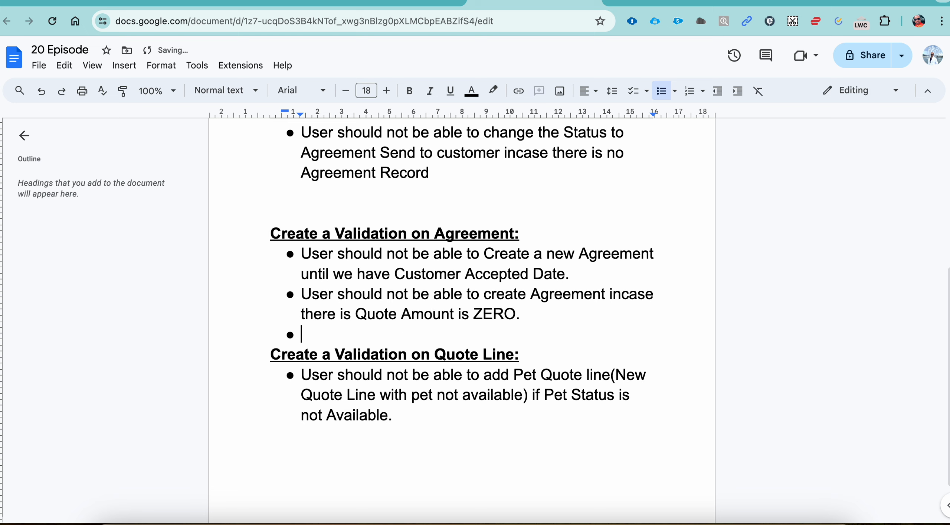
key("Return")
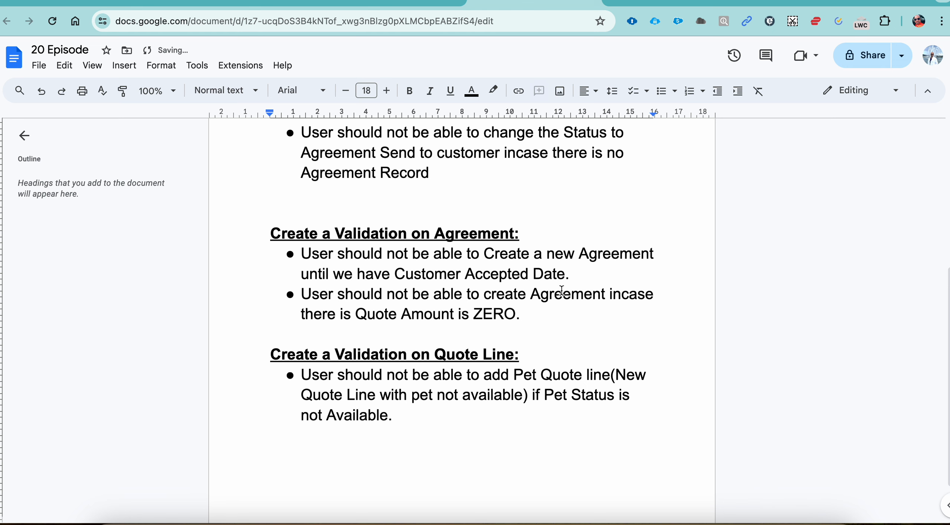
Switch to Salesforce setup and start a new validation rule on the Agreement object named Quote_Amount_Zero
left_click(792, 1)
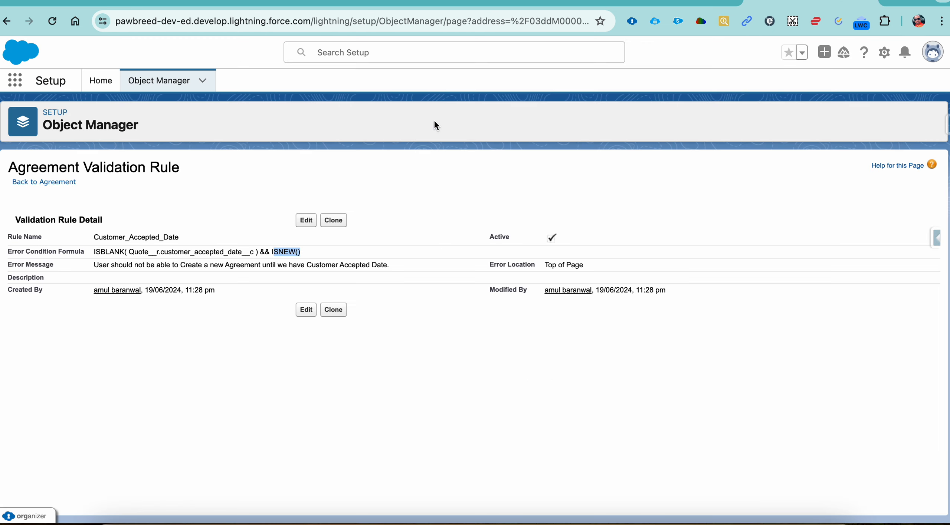
left_click(42, 182)
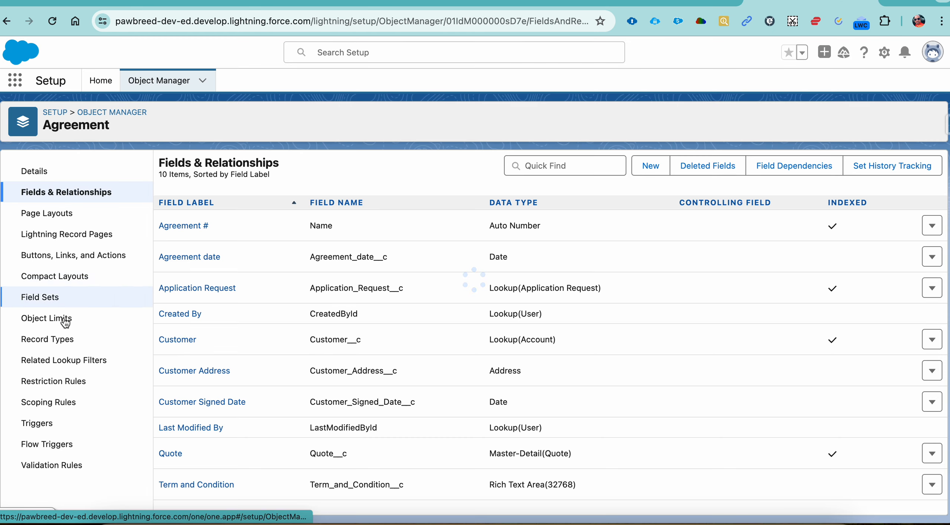
left_click(54, 465)
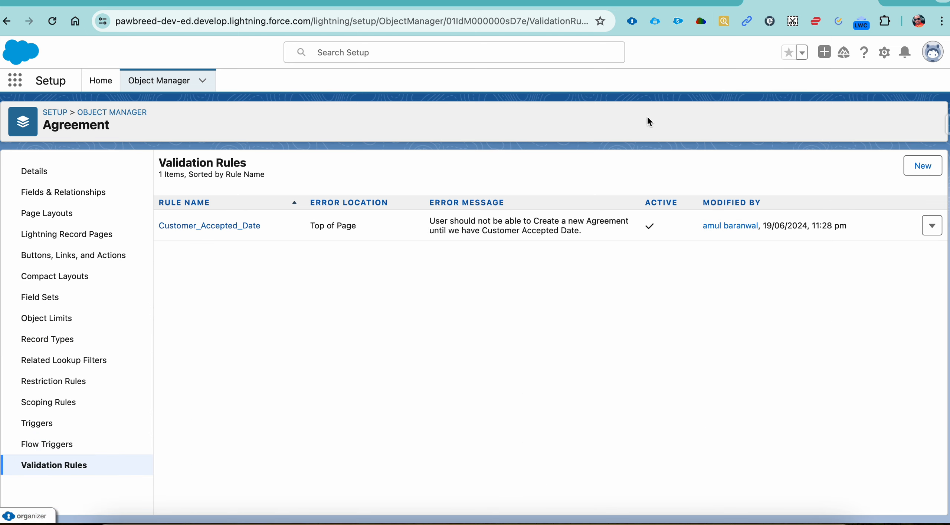
left_click(922, 166)
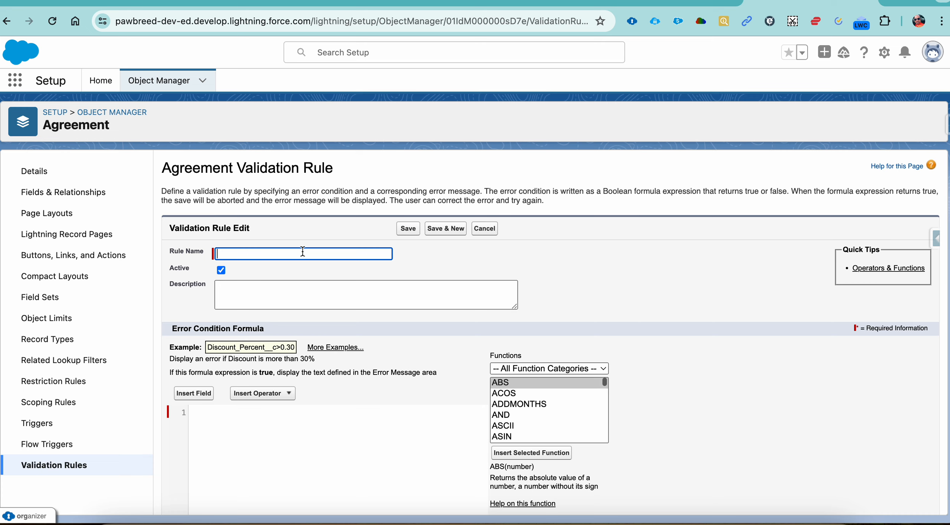
type("Quote_Amount_Zero")
key("Tab")
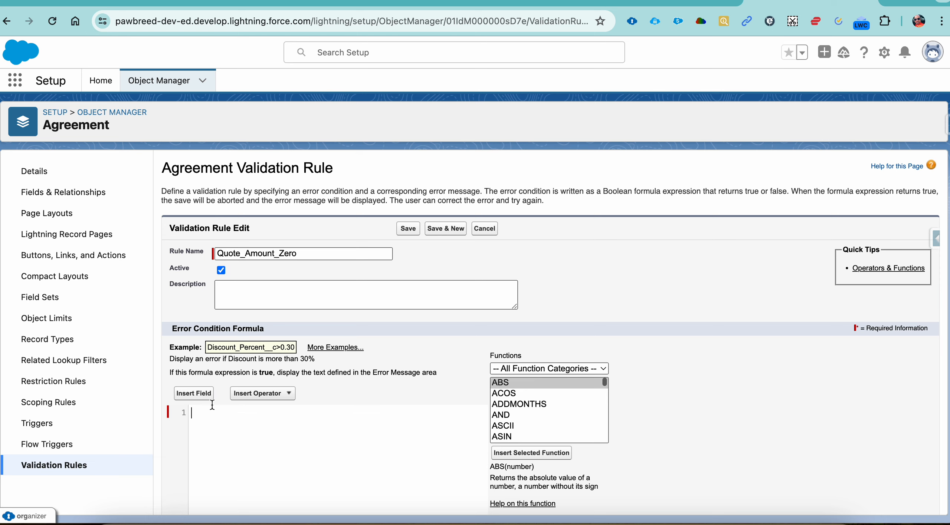
Insert the related Quote's Quote Total Amount field into the rule's error condition formula
left_click(194, 393)
left_click(427, 318)
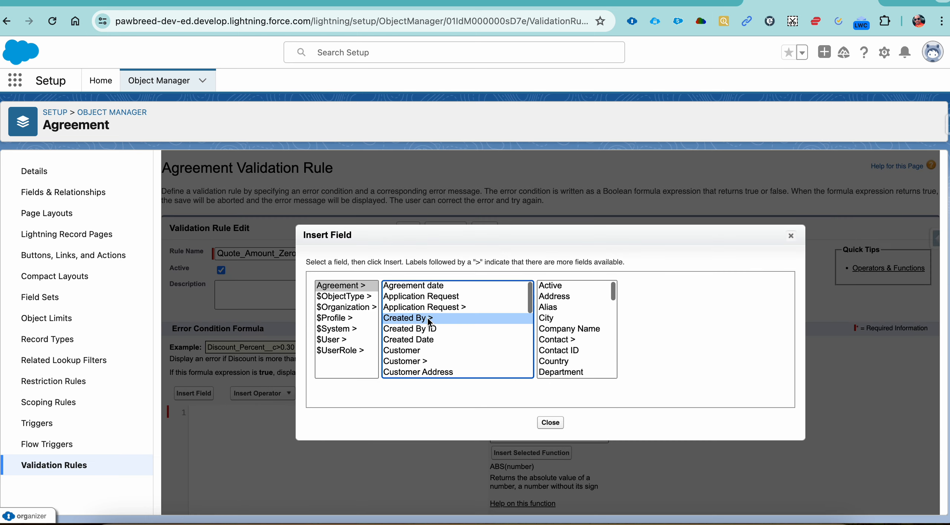
key("q")
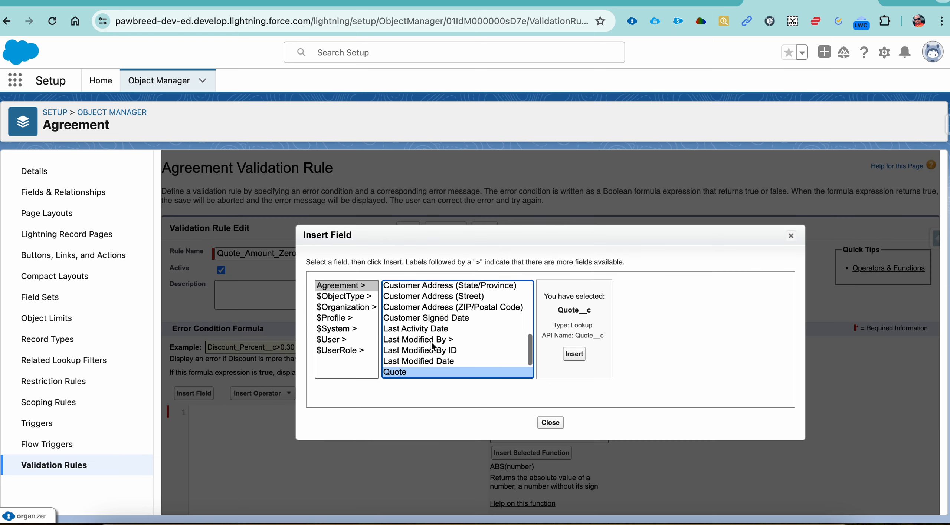
key("Down")
left_click(599, 350)
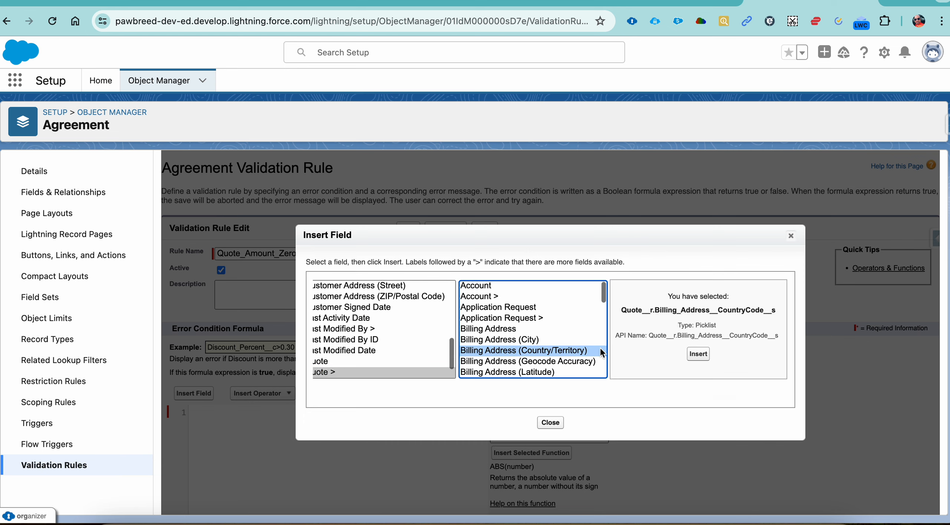
key("n")
scroll(599, 347, "down", 4)
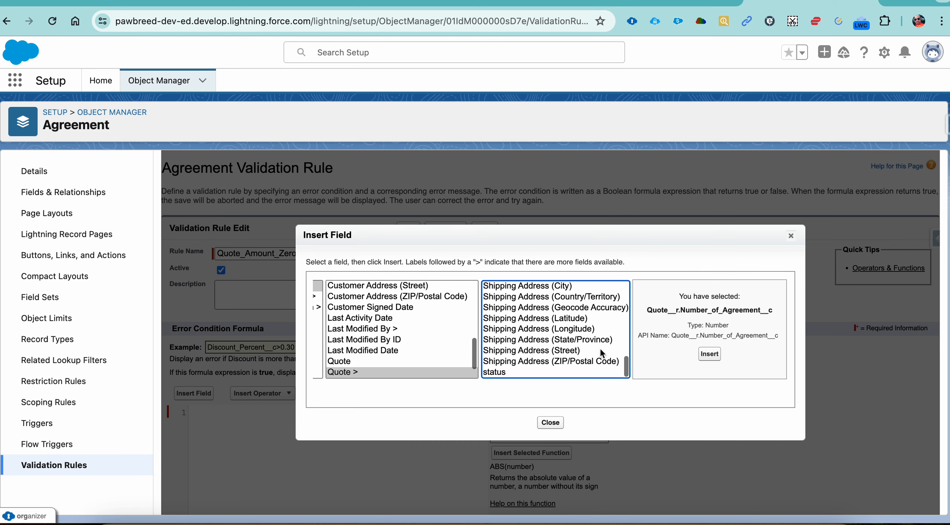
scroll(598, 348, "up", 3)
scroll(580, 352, "down", 3)
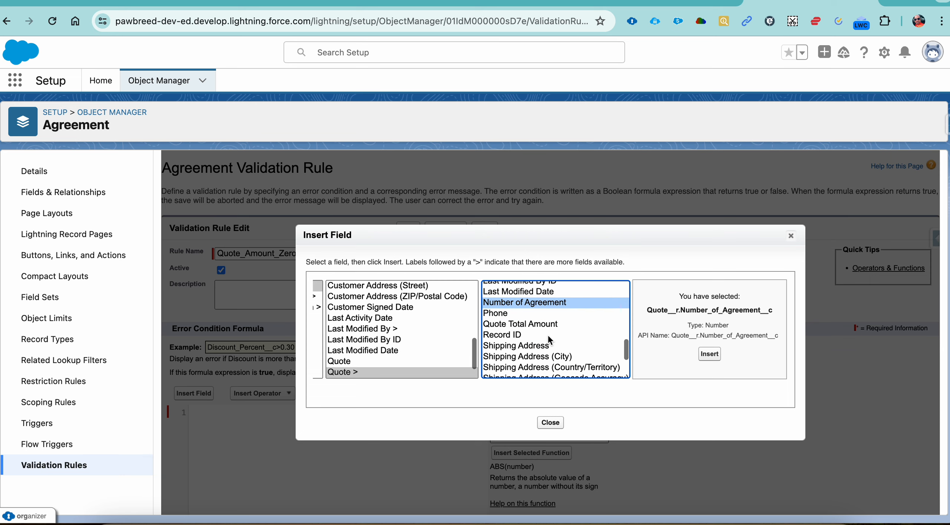
left_click(543, 325)
left_click(712, 355)
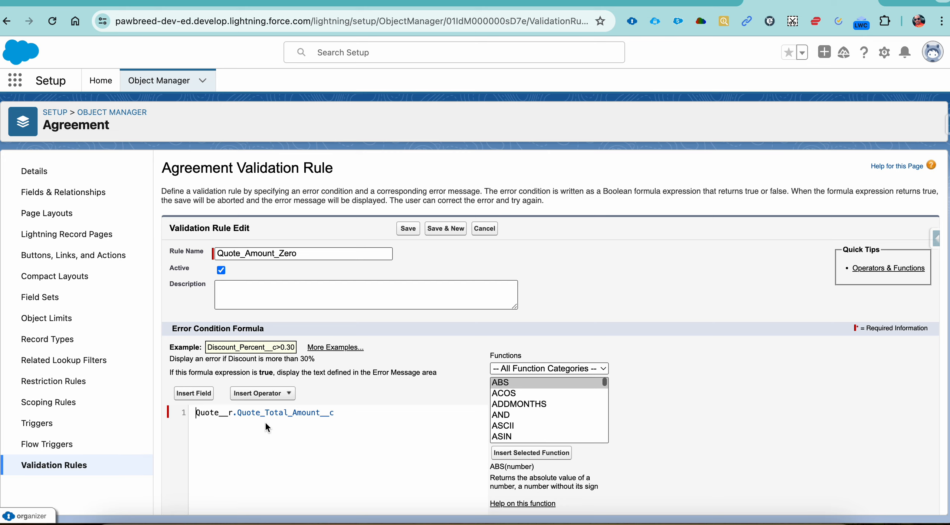
Complete the error condition formula as Quote__r.Quote_Total_Amount__c ==0 && ISNEW()
left_click(342, 418)
type("==0")
scroll(259, 401, "down", 6)
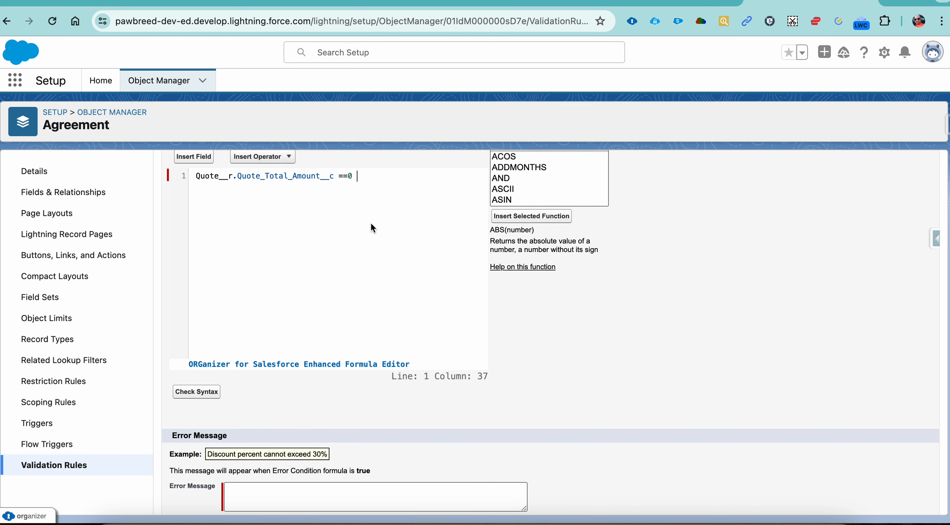
type("&& ISNEW(")
Copy the reworded second Agreement requirement from the 20 Episode document into the Salesforce rule's error message and save the rule
left_click(530, 8)
left_click_drag(524, 319, 277, 295)
key("cmd+c")
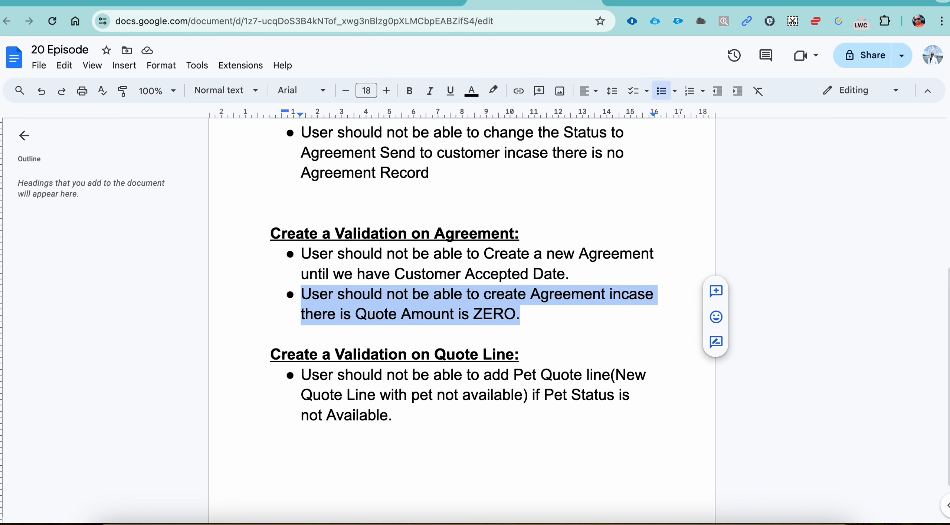
left_click(757, 3)
scroll(222, 464, "down", 3)
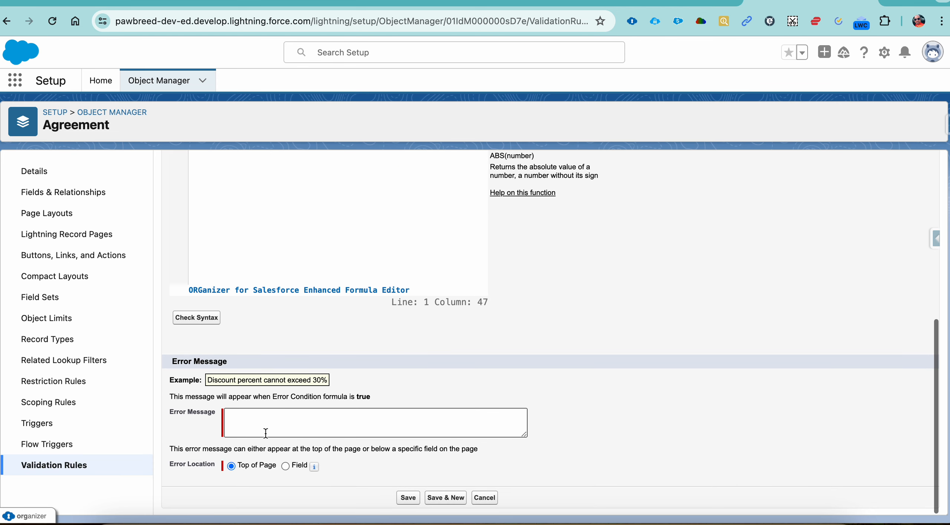
left_click(282, 424)
key("cmd+v")
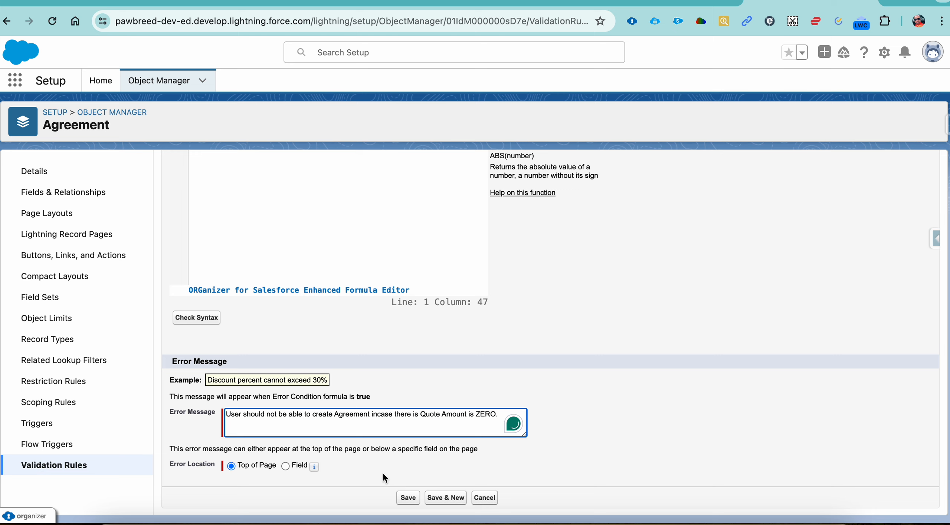
left_click(405, 496)
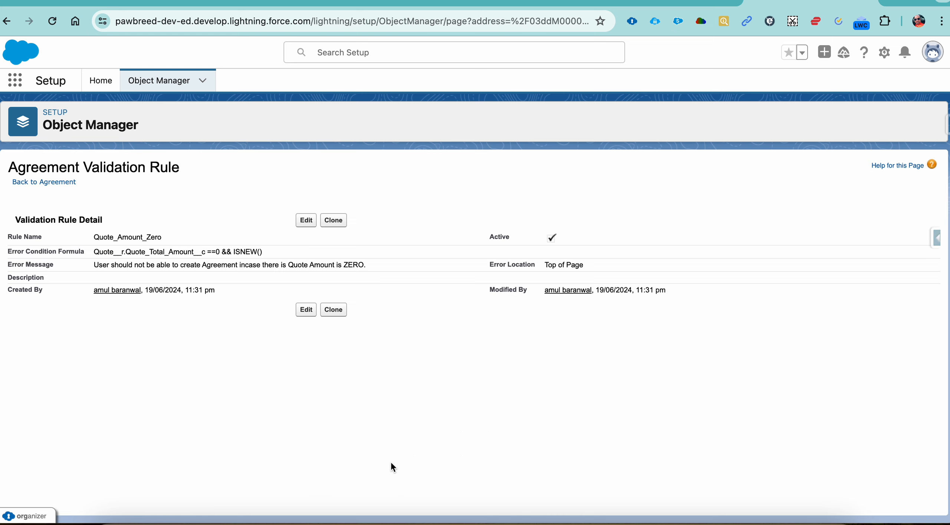
Review the saved Quote_Amount_Zero rule's error condition formula and error message
left_click_drag(388, 265, 104, 252)
double_click(152, 252)
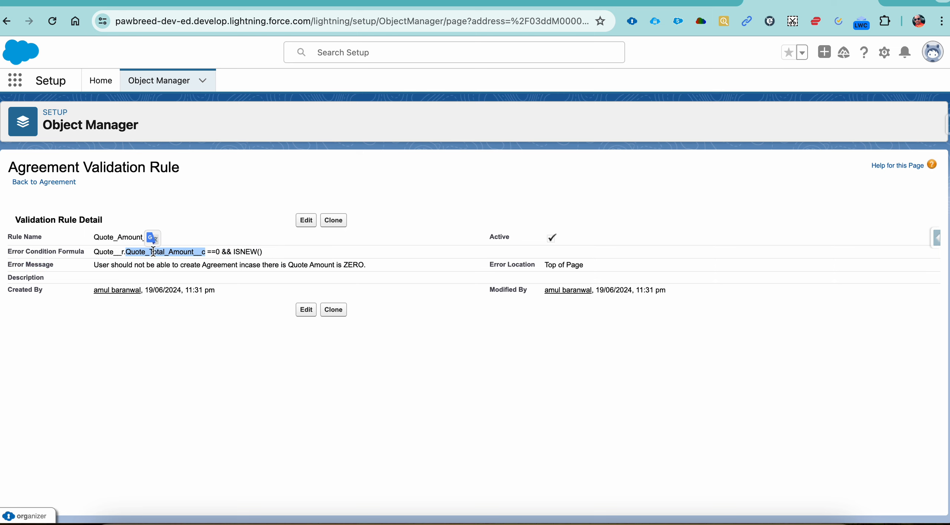
left_click(216, 253)
left_click(239, 253)
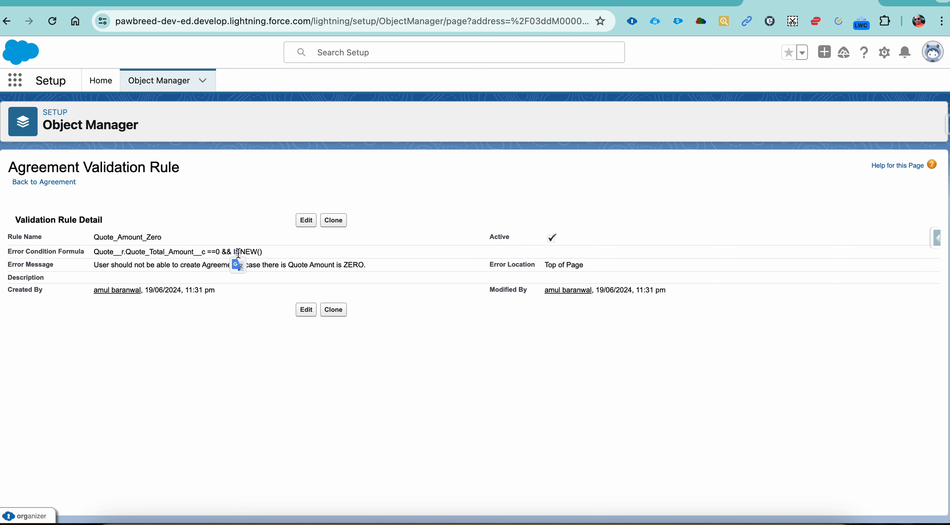
double_click(174, 265)
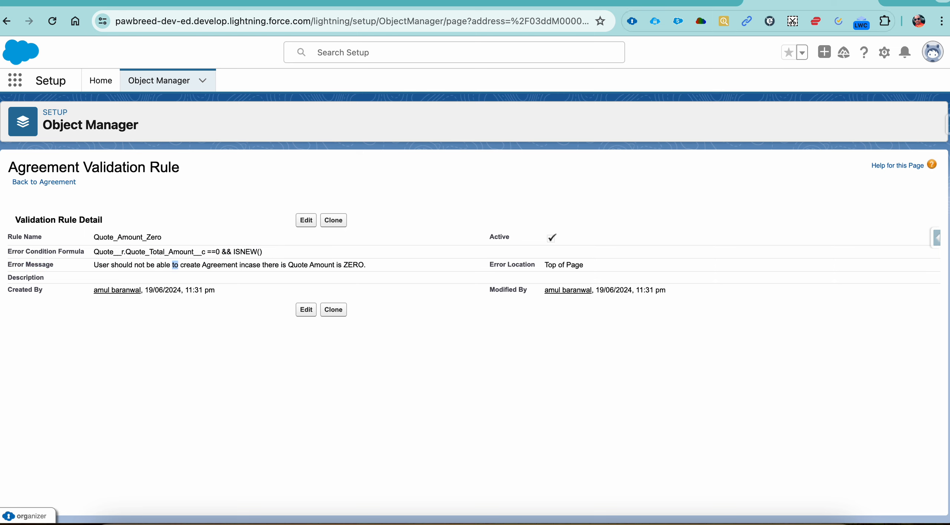
Try to delete the Quote Line Item QLI-0001 from quote Q-0001's related records, and dismiss the resulting message
left_click(656, 6)
left_click(549, 5)
left_click(636, 3)
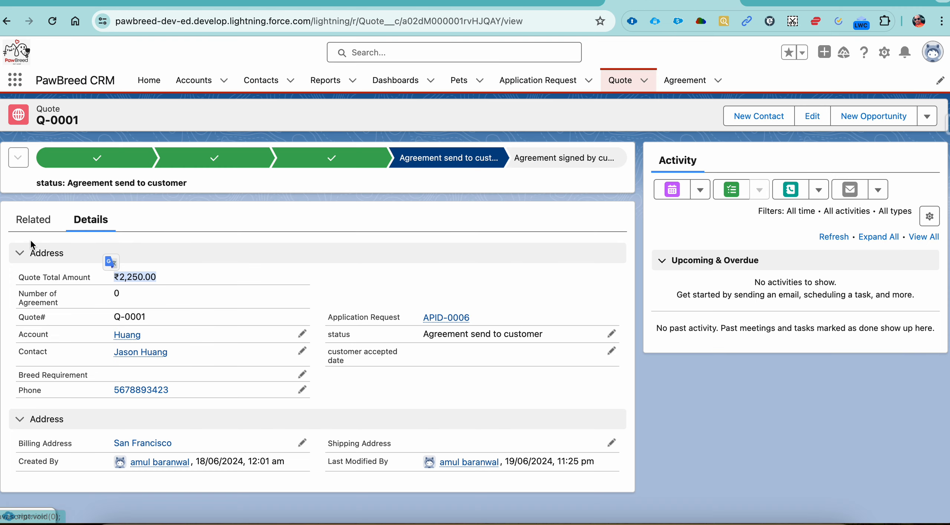
left_click(34, 221)
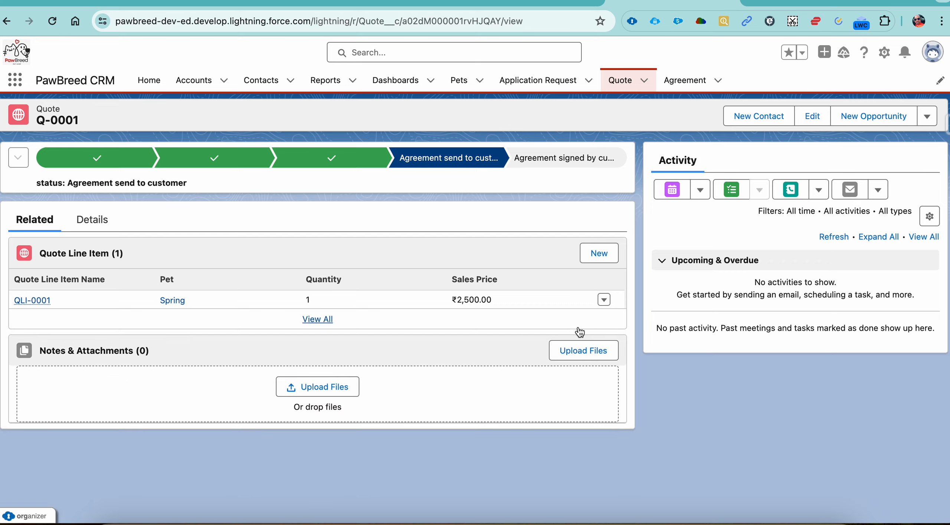
left_click(604, 300)
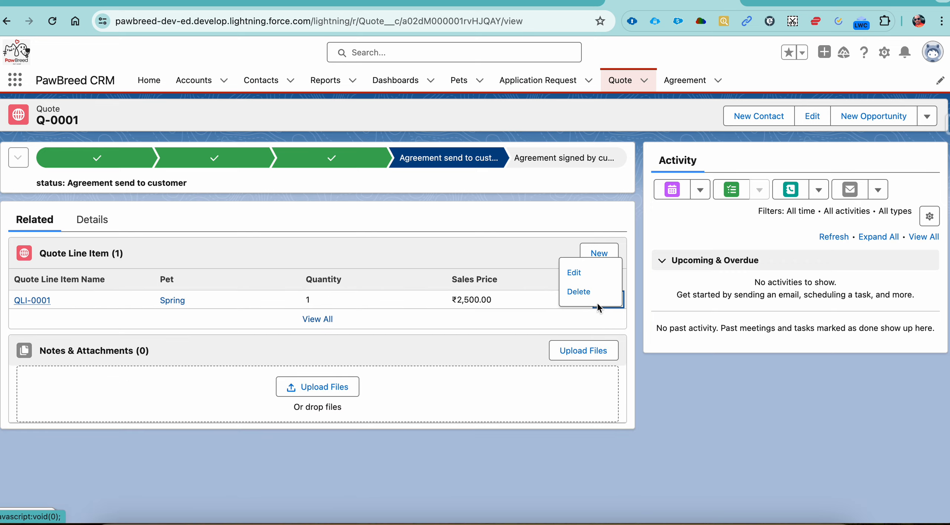
left_click(578, 291)
left_click(643, 303)
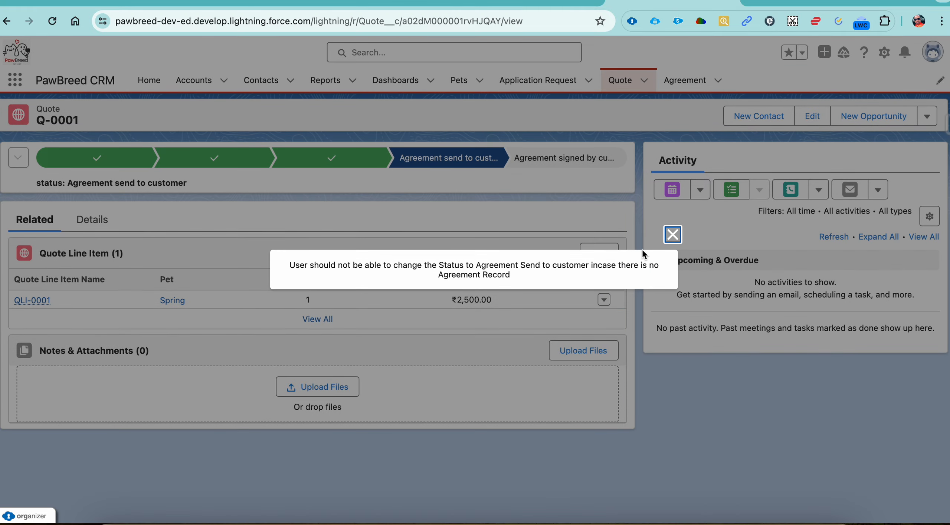
left_click(672, 234)
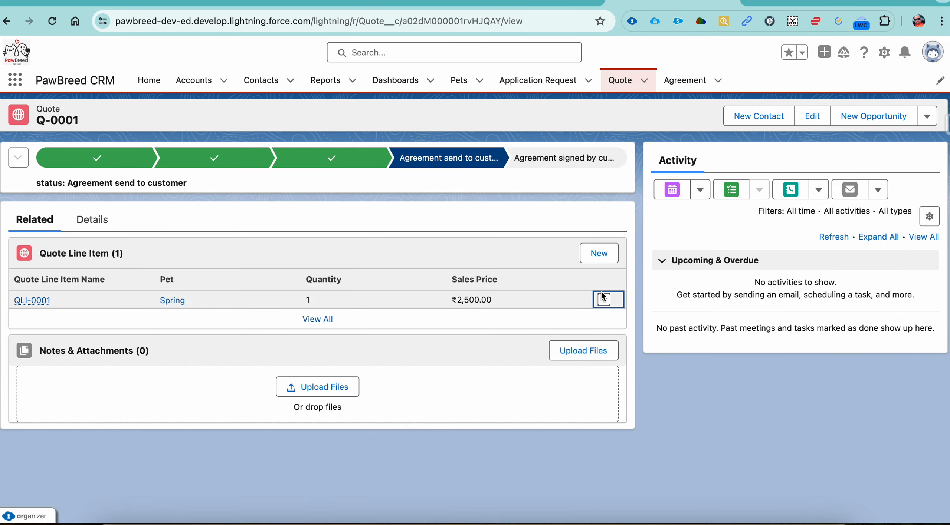
left_click(604, 298)
left_click(601, 297)
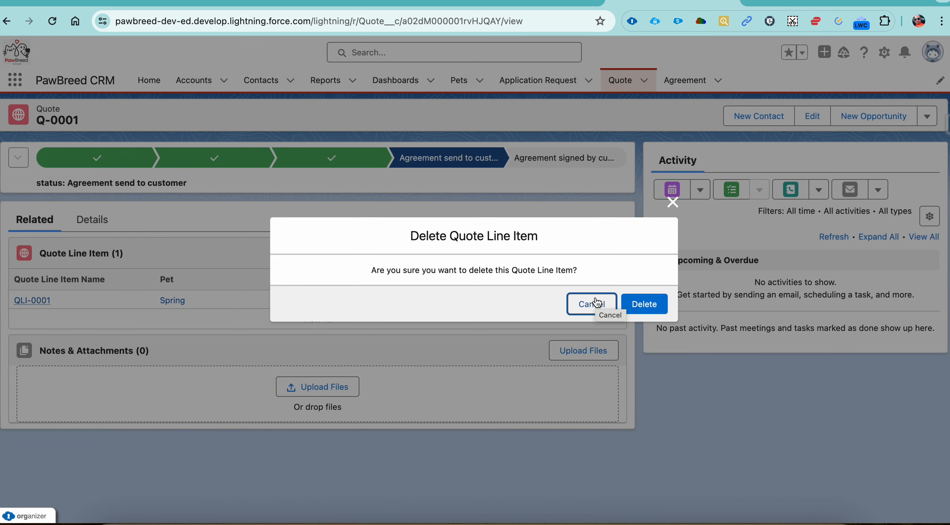
left_click(595, 303)
Set the status of quote Q-0001 to new and save the record
left_click(85, 229)
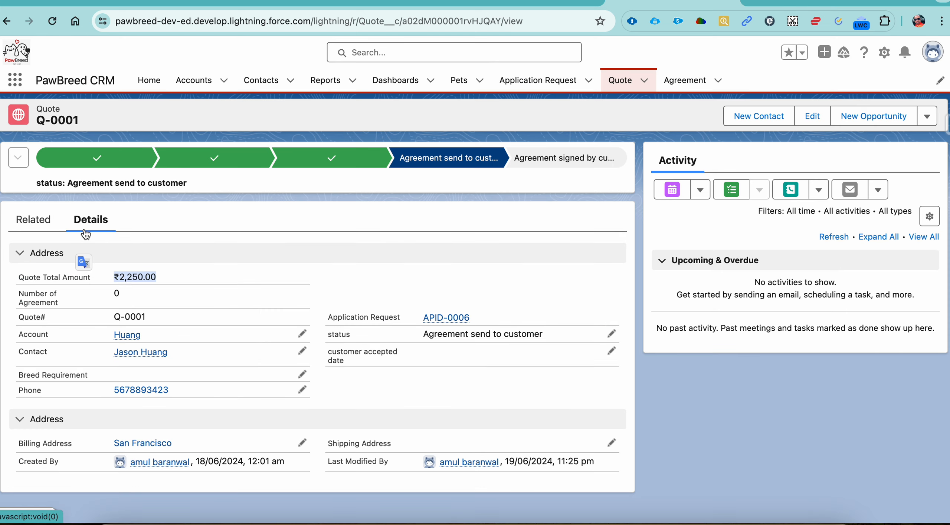
left_click(617, 330)
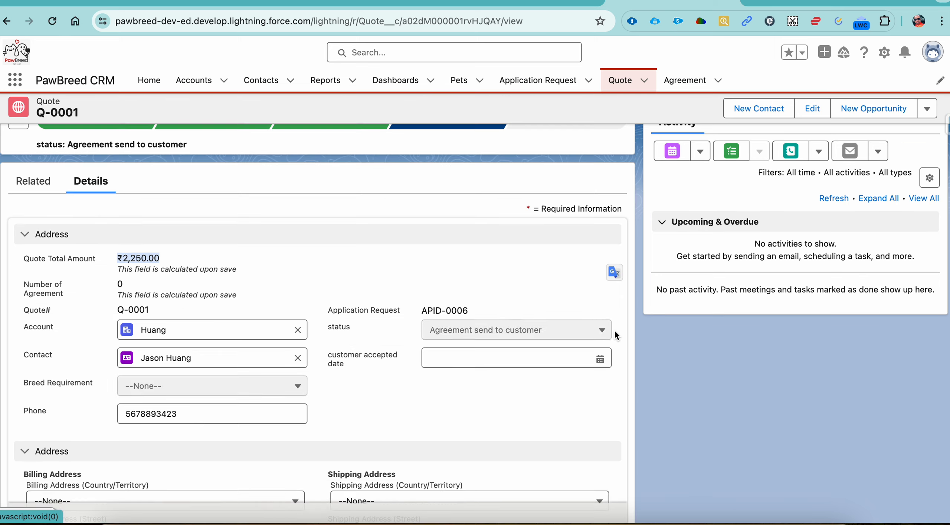
left_click(570, 332)
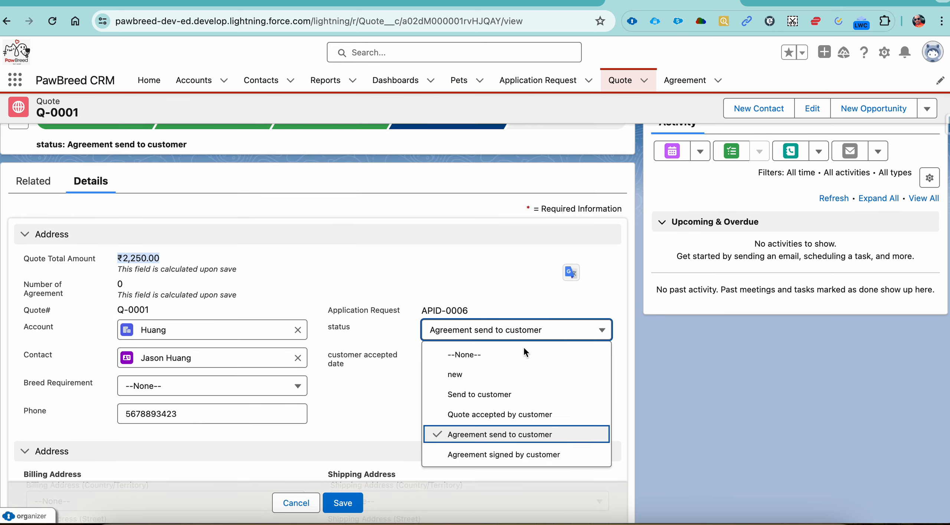
left_click(493, 374)
left_click(345, 499)
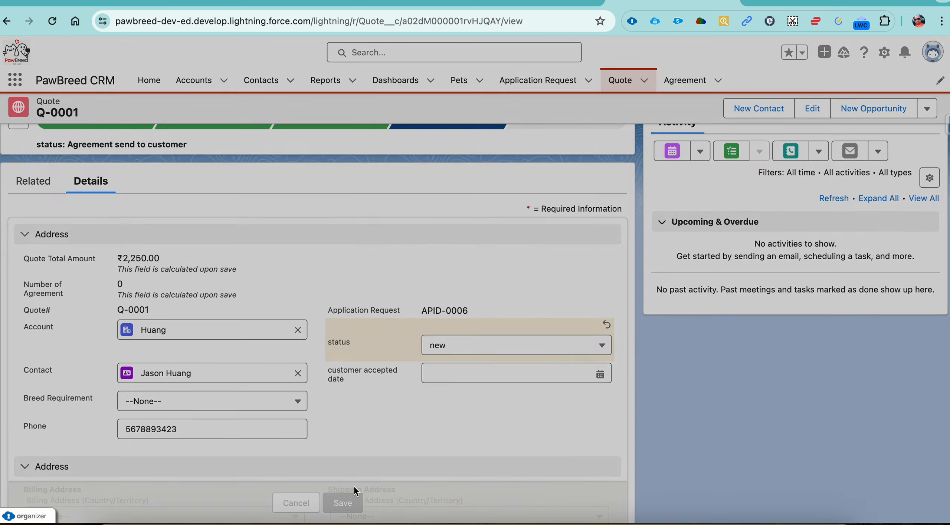
Delete the Quote Line Item QLI-0001 from quote Q-0001 and check the quote's Quote Total Amount
left_click(35, 220)
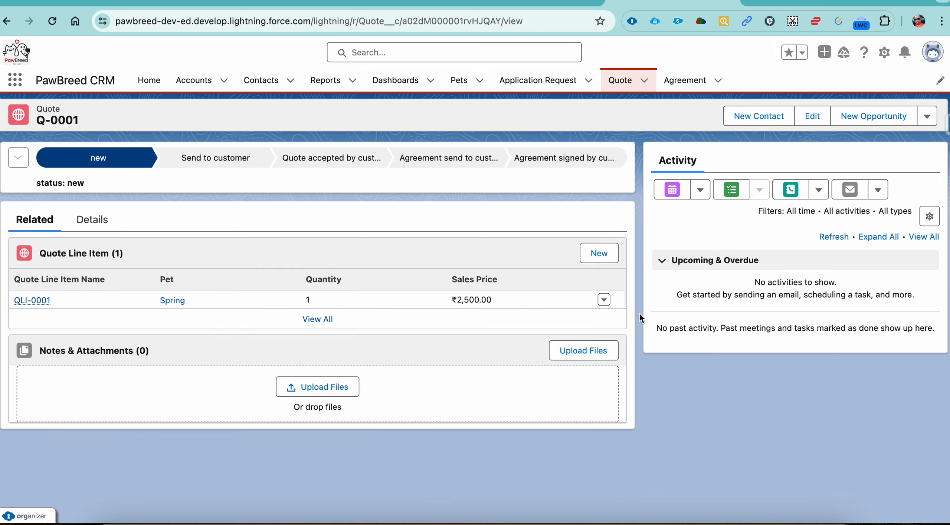
left_click(603, 300)
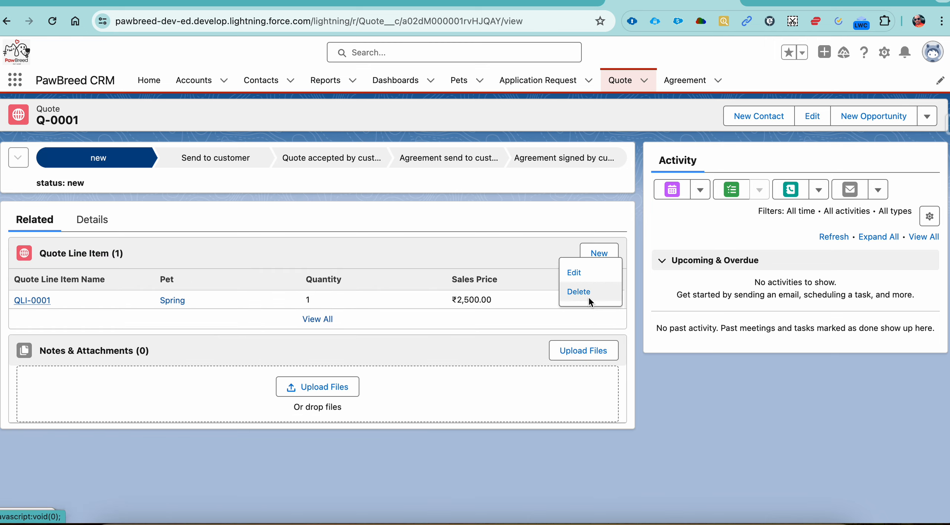
left_click(593, 300)
left_click(584, 304)
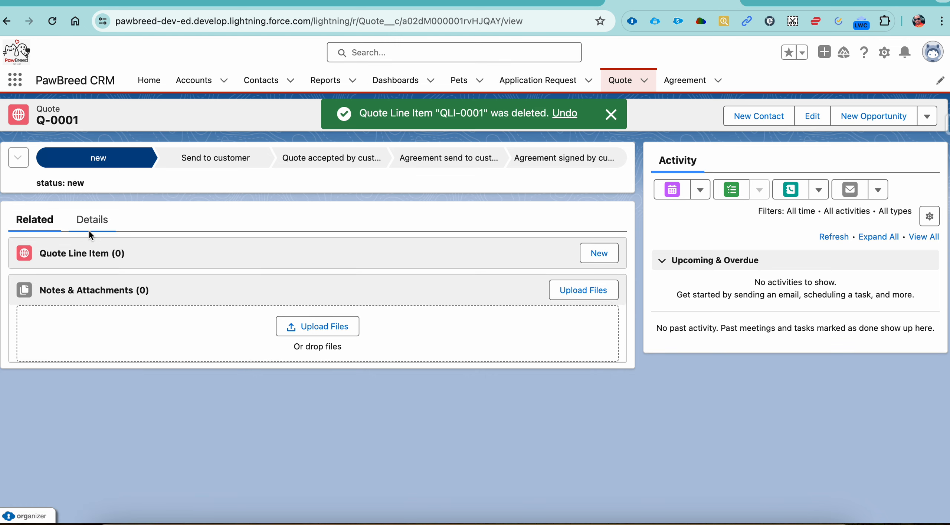
left_click(96, 223)
left_click_drag(154, 276, 74, 261)
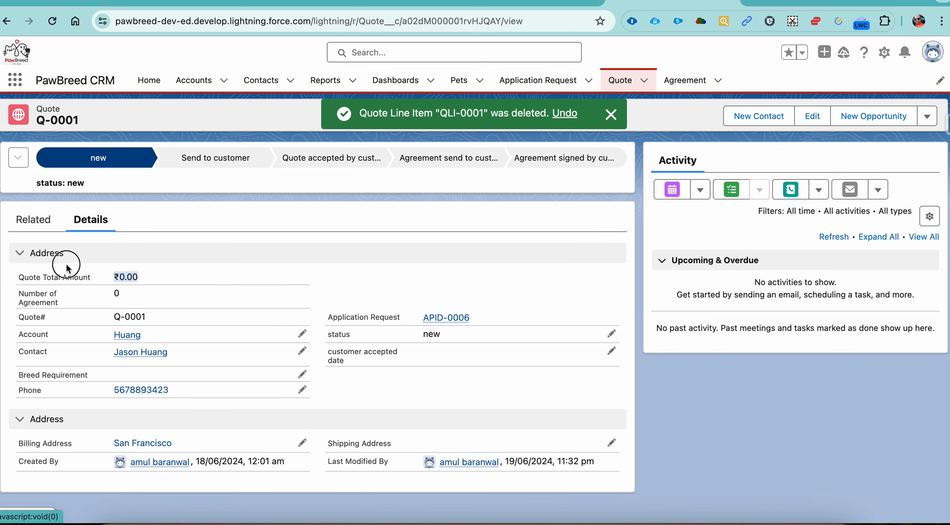
Try to save a new Agreement linked to quote Q-0001 to test the validation rules
left_click(685, 80)
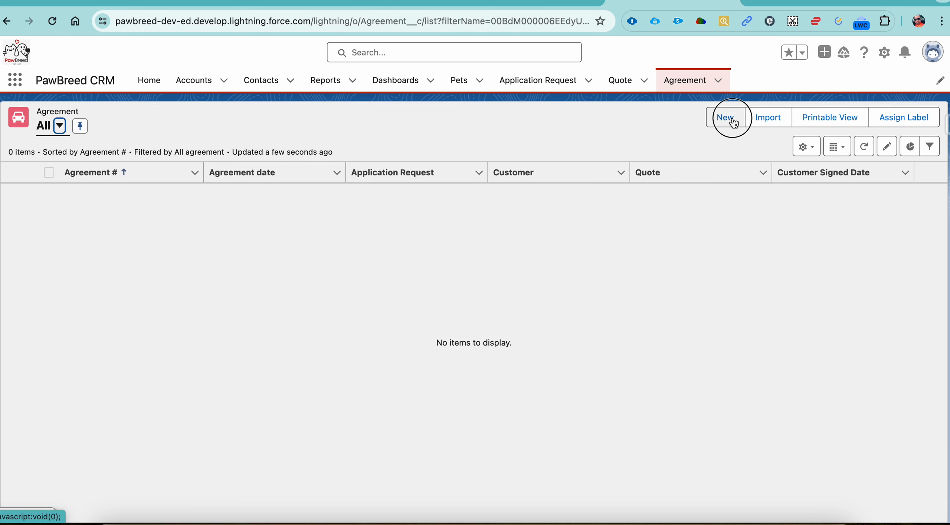
left_click(730, 120)
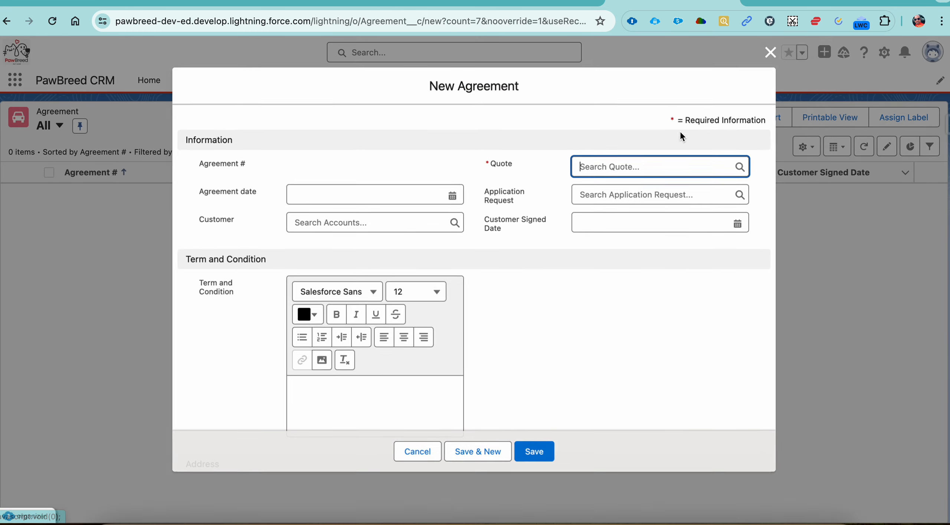
left_click(686, 170)
left_click(637, 218)
left_click(536, 454)
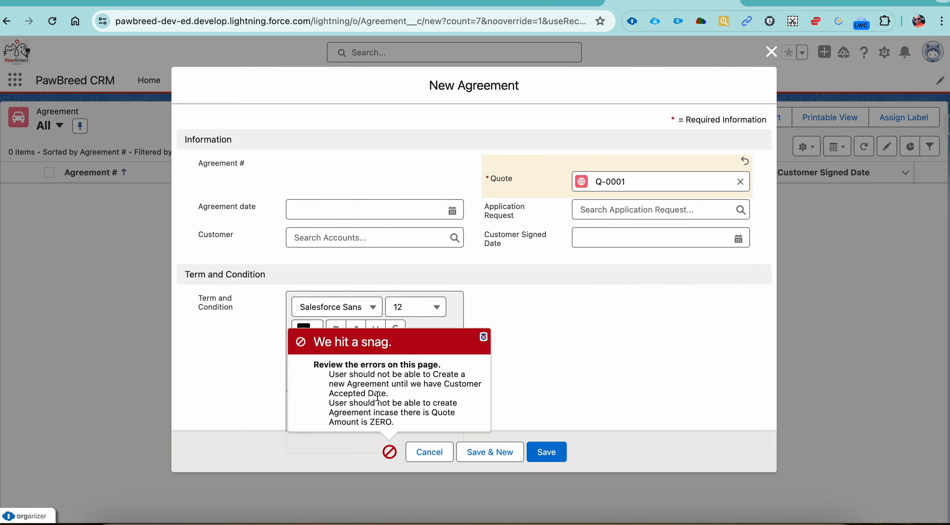
Review the validation error messages on the new Agreement form, and cancel the record
left_click_drag(330, 375, 404, 397)
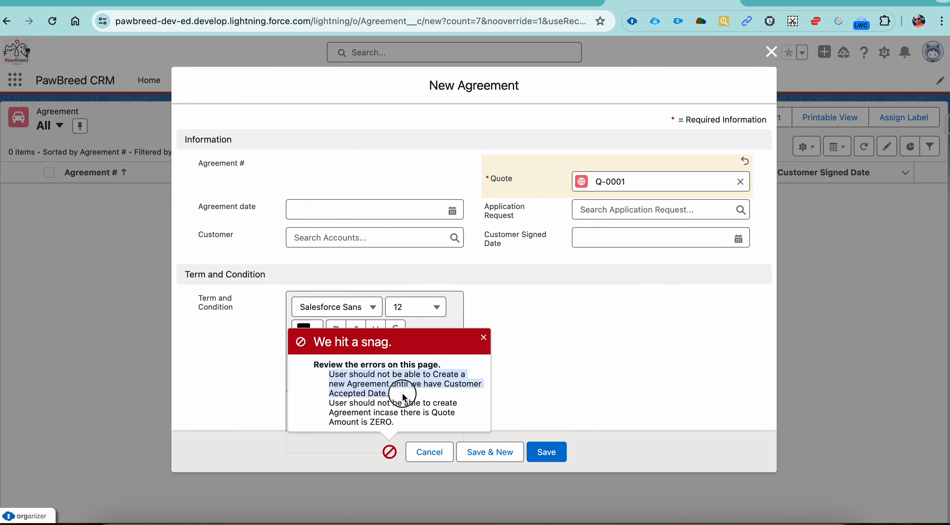
left_click(394, 407)
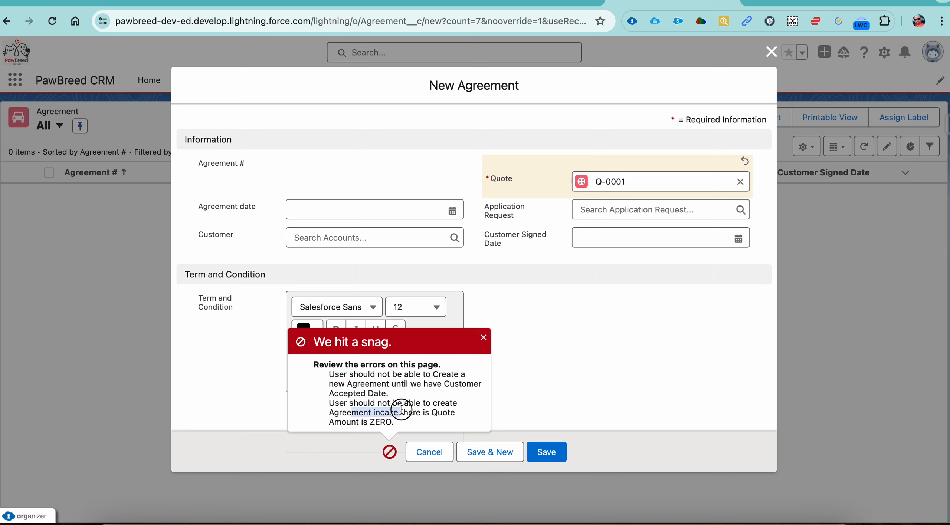
left_click_drag(401, 430, 340, 409)
left_click_drag(329, 375, 383, 393)
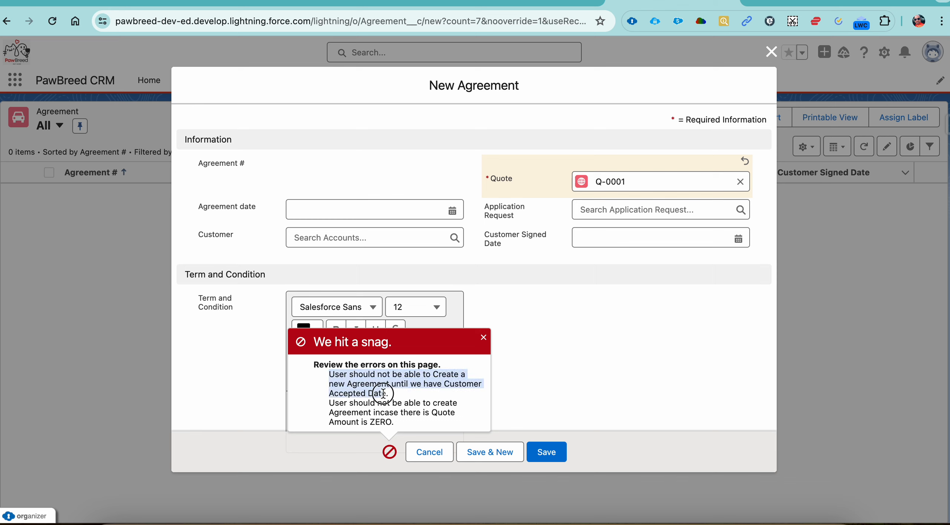
left_click(403, 394)
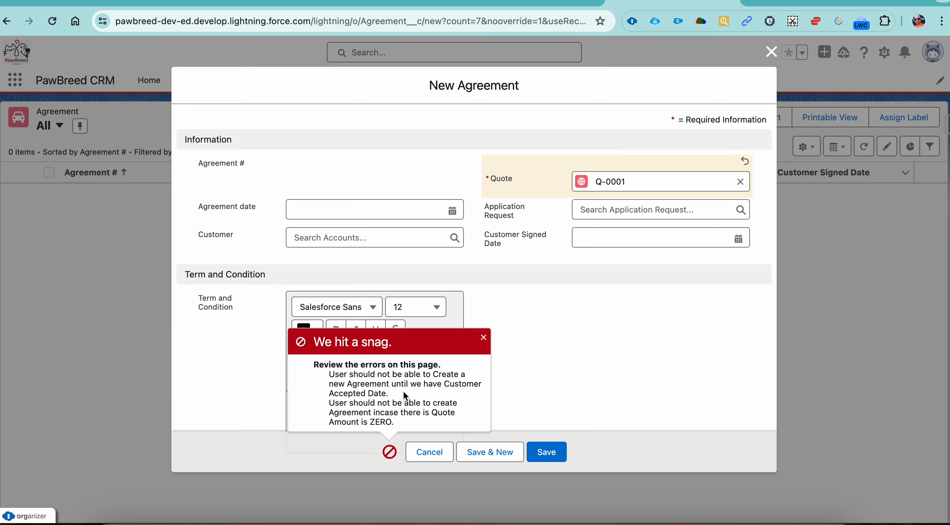
left_click(425, 454)
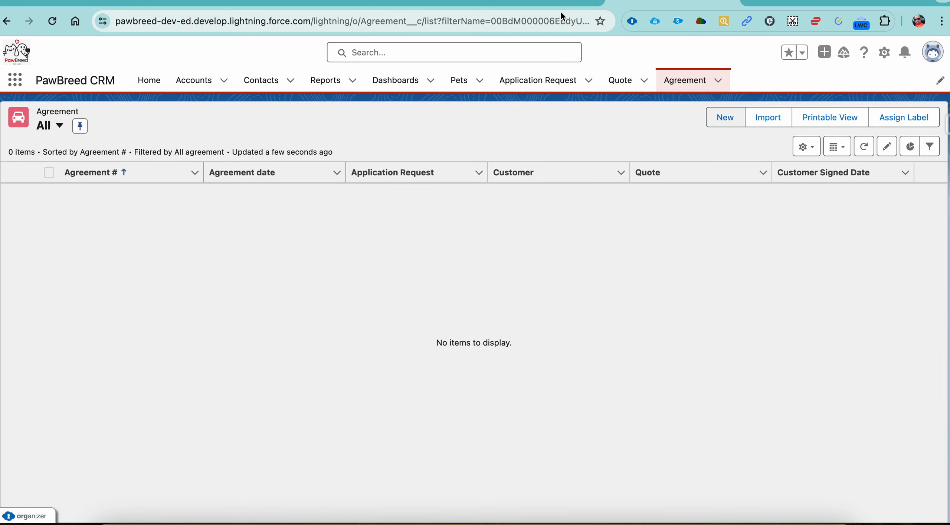
Read the Quote Line validation requirement in the 20 Episode document, and check the Adoption Status of all pets in Salesforce
left_click(558, 2)
scroll(440, 317, "down", 2)
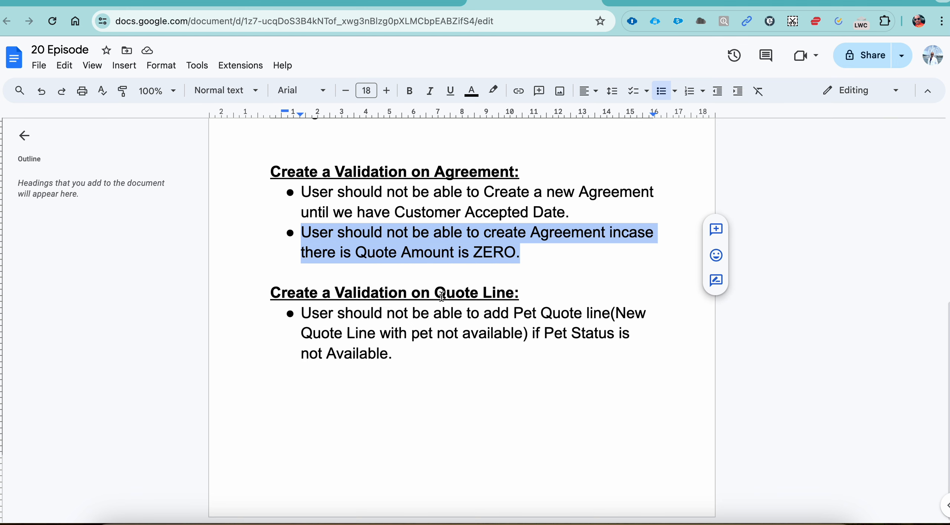
left_click_drag(363, 313, 618, 316)
double_click(618, 316)
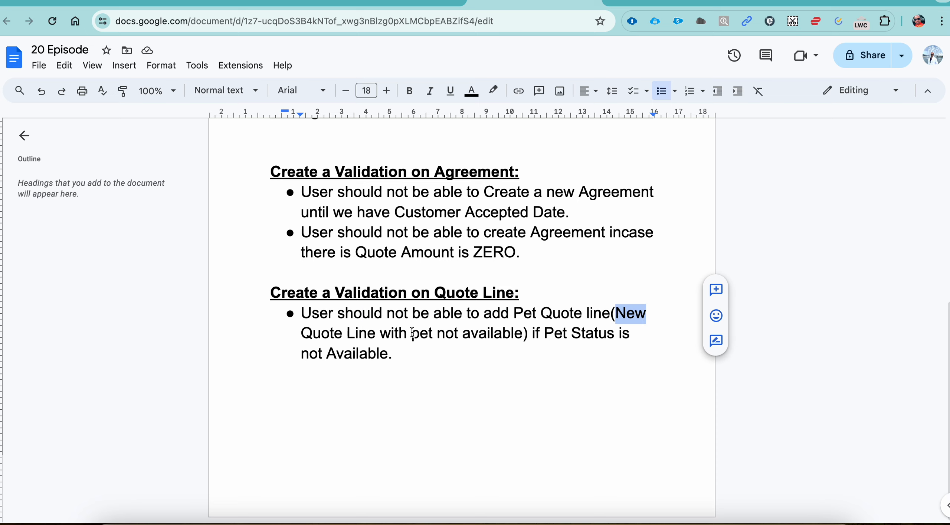
left_click(347, 336)
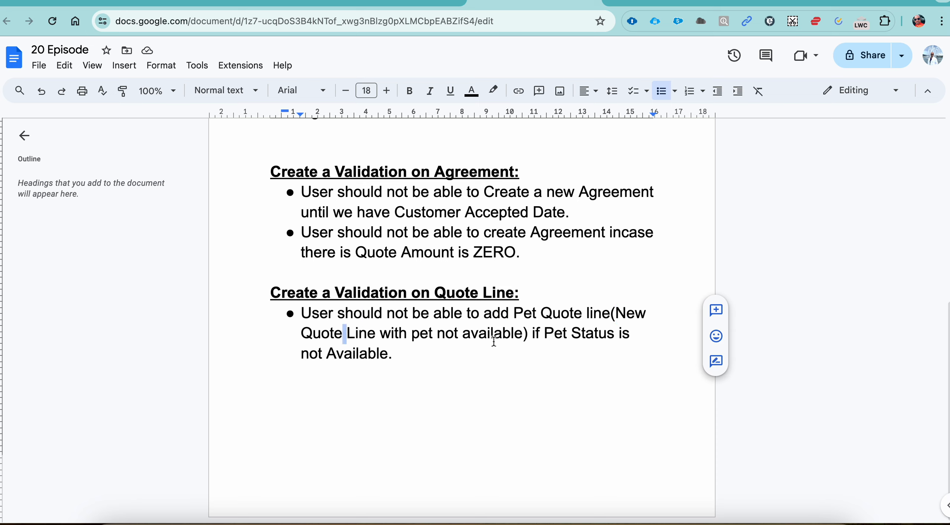
left_click(573, 336)
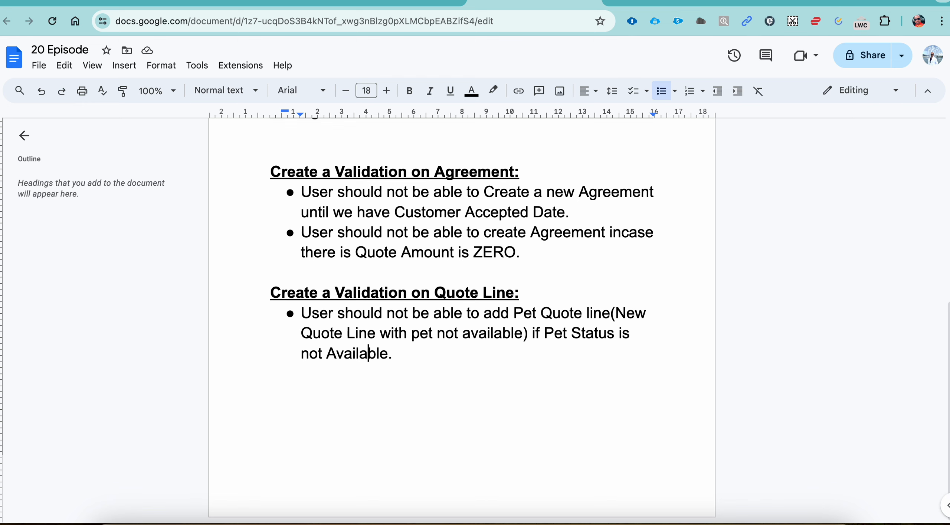
left_click(684, 2)
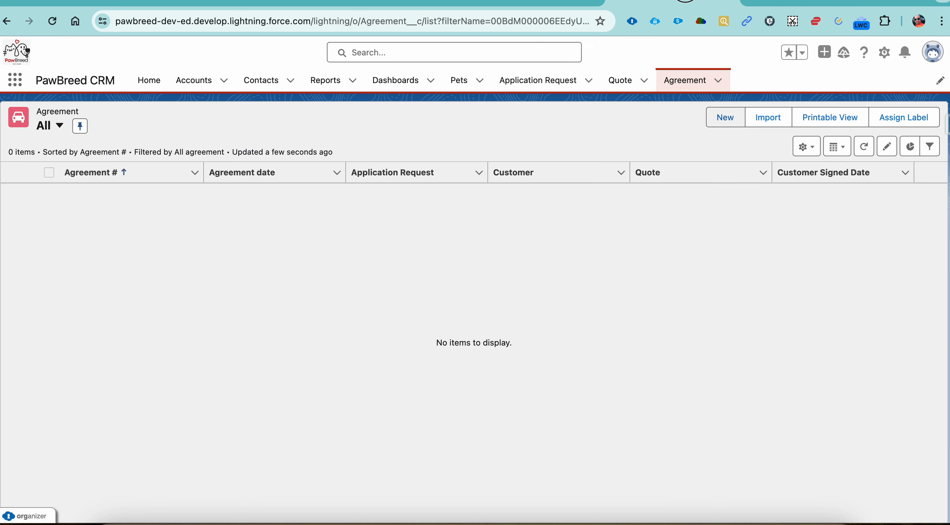
left_click(458, 82)
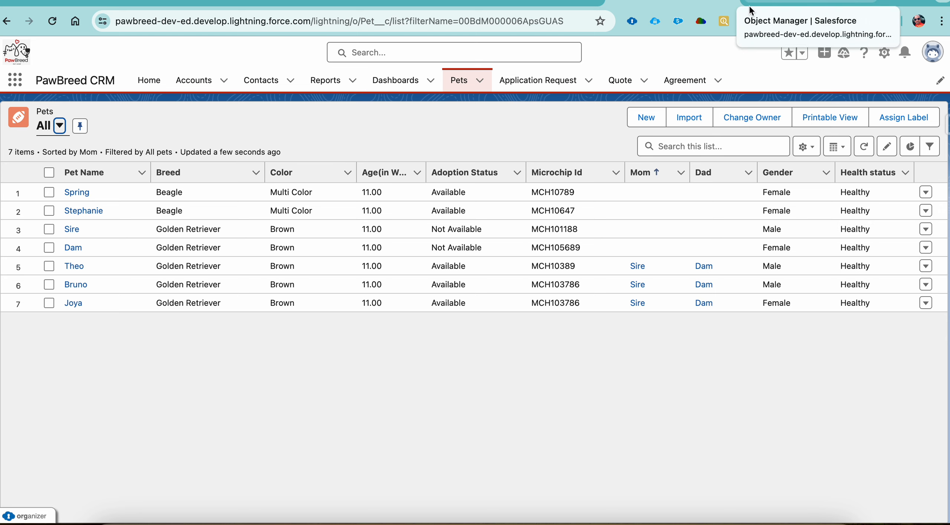
Start a new Quote Line Item on quote Q-0001 with the pet Spring, and discard it without saving
left_click(623, 87)
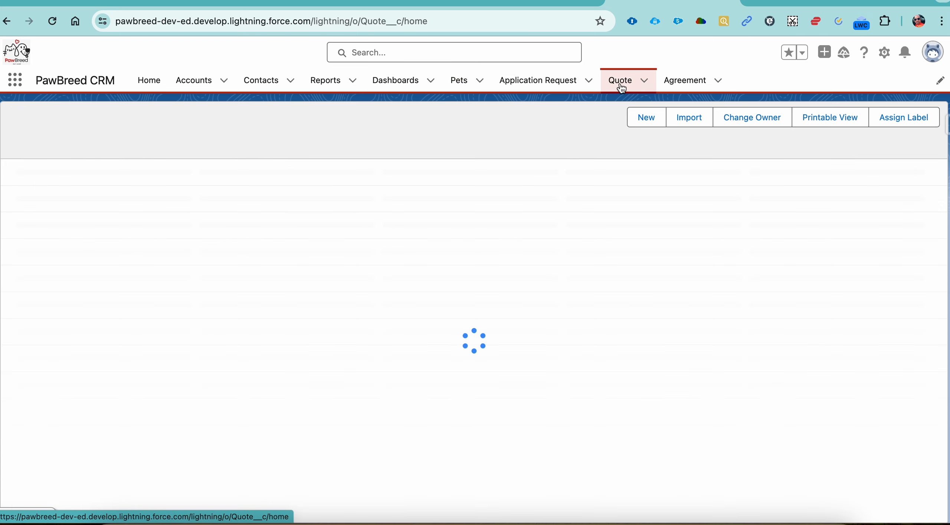
left_click(80, 192)
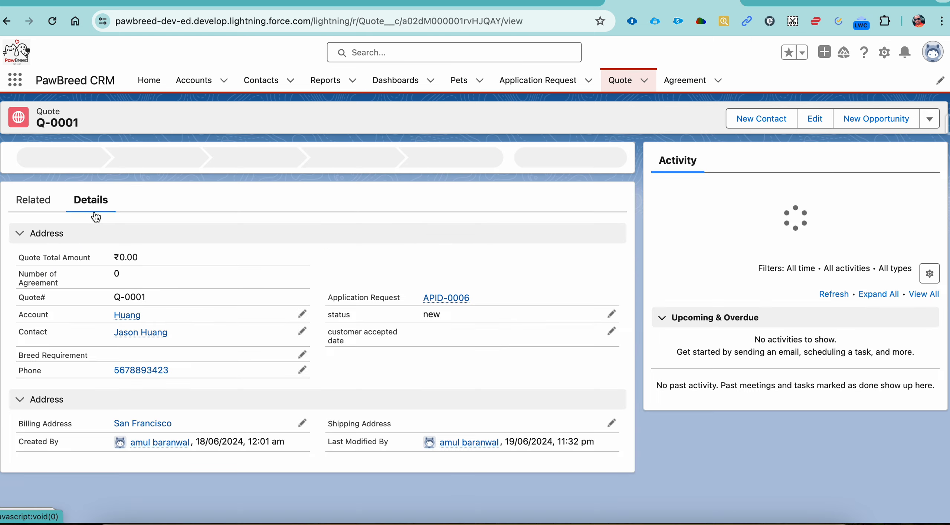
left_click(39, 231)
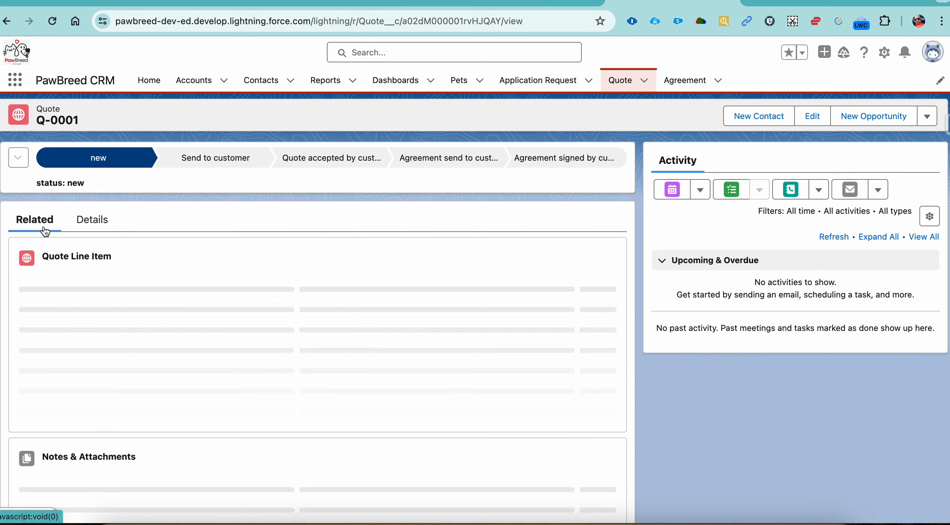
left_click(599, 254)
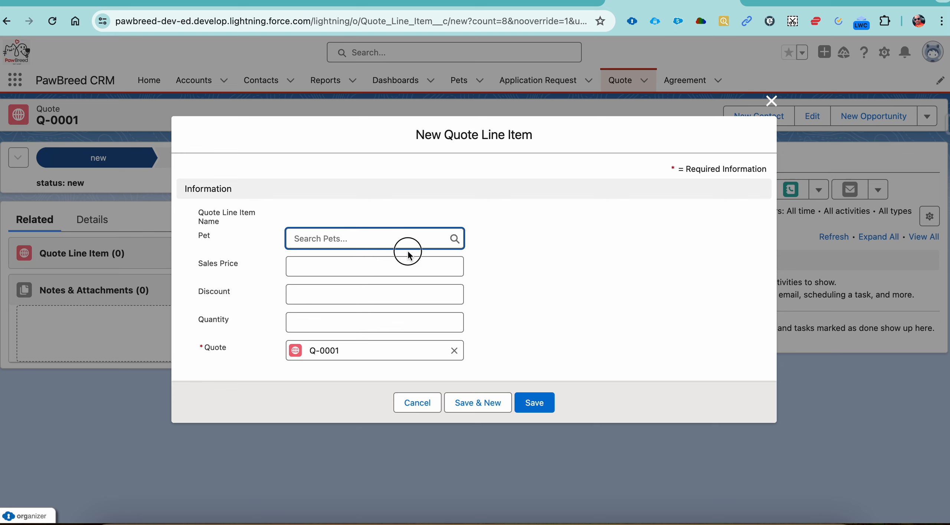
left_click(404, 239)
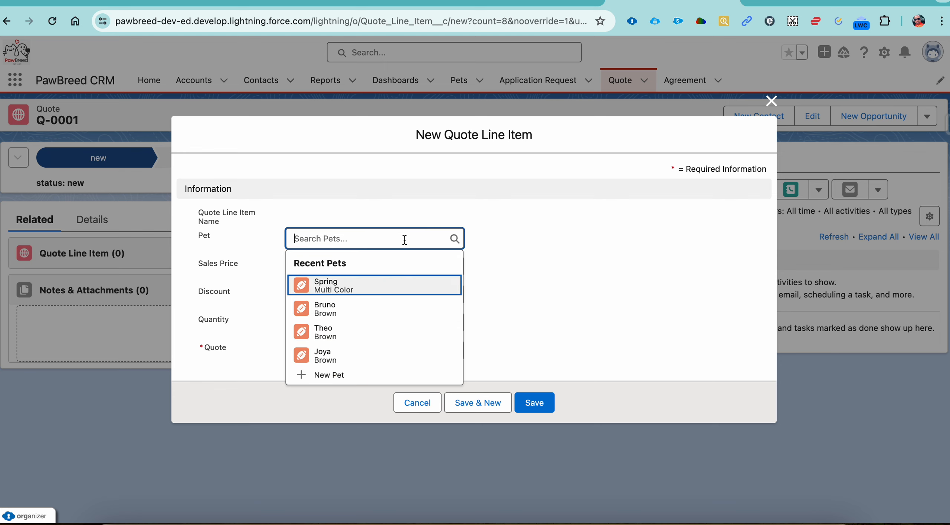
left_click(378, 291)
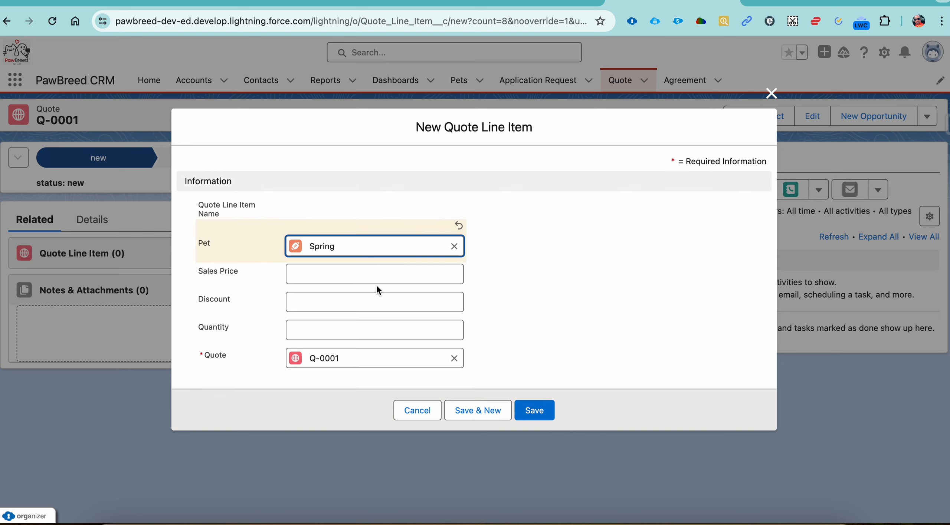
left_click(770, 95)
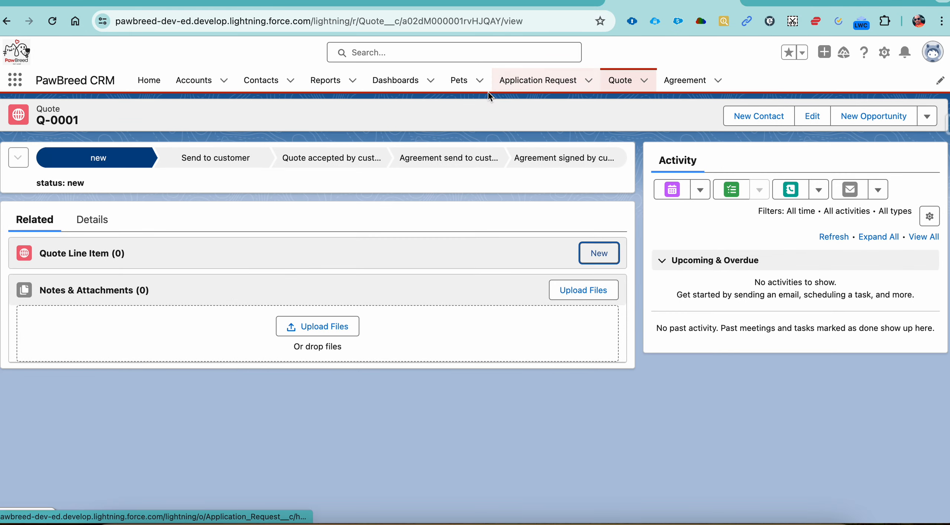
Open the Pets list
left_click(464, 89)
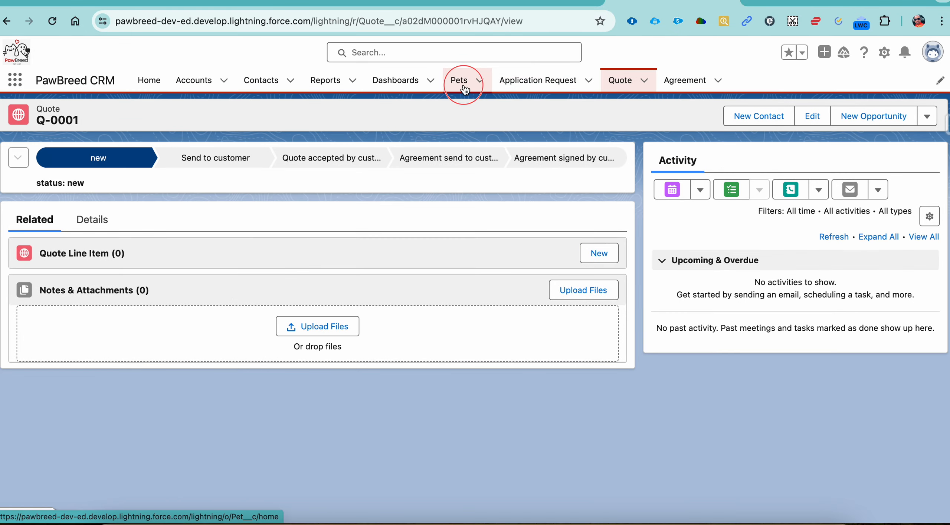
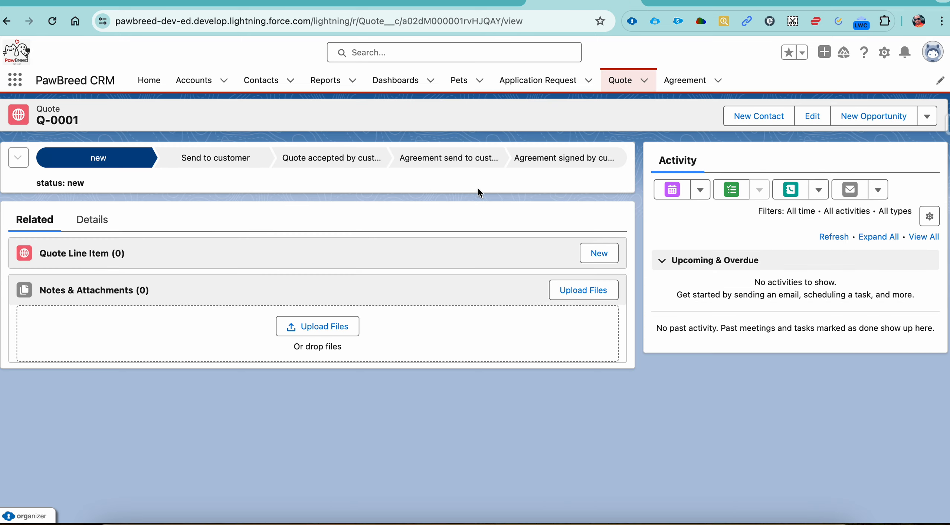
left_click(605, 255)
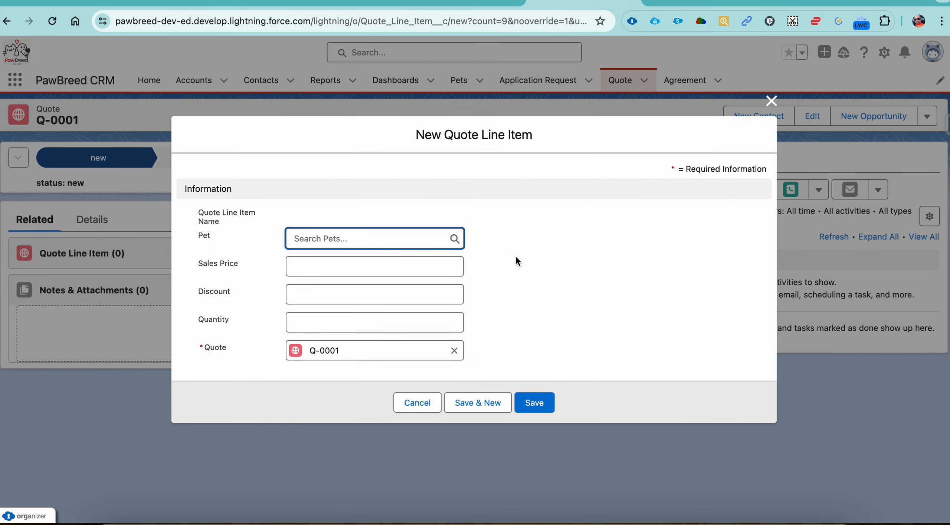
left_click(404, 241)
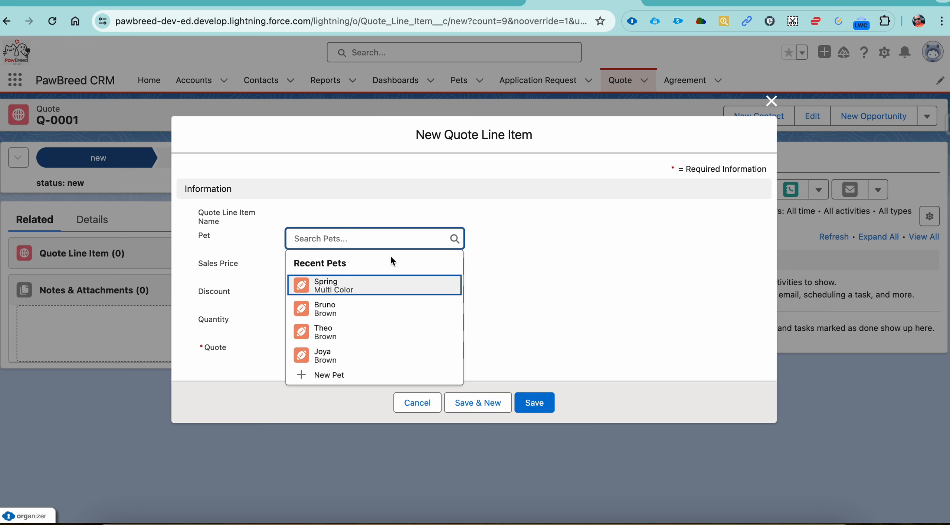
type("sire")
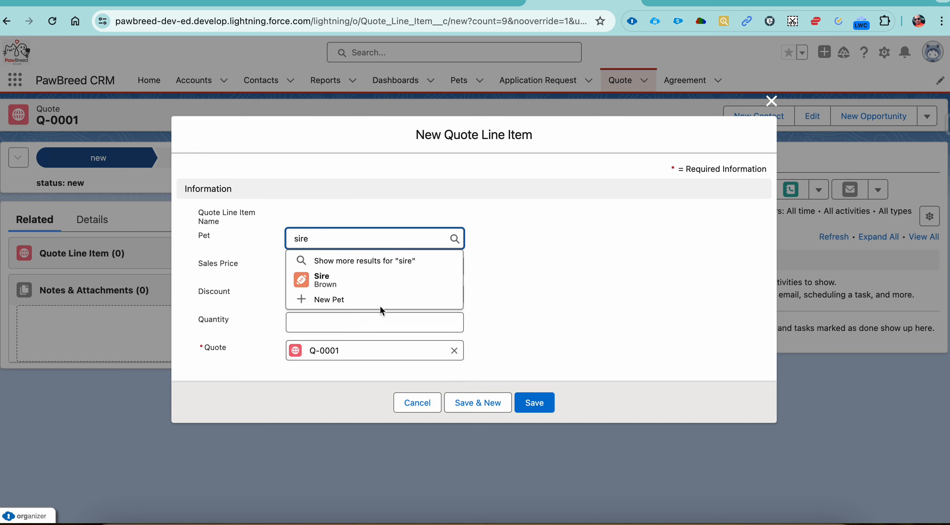
left_click(368, 283)
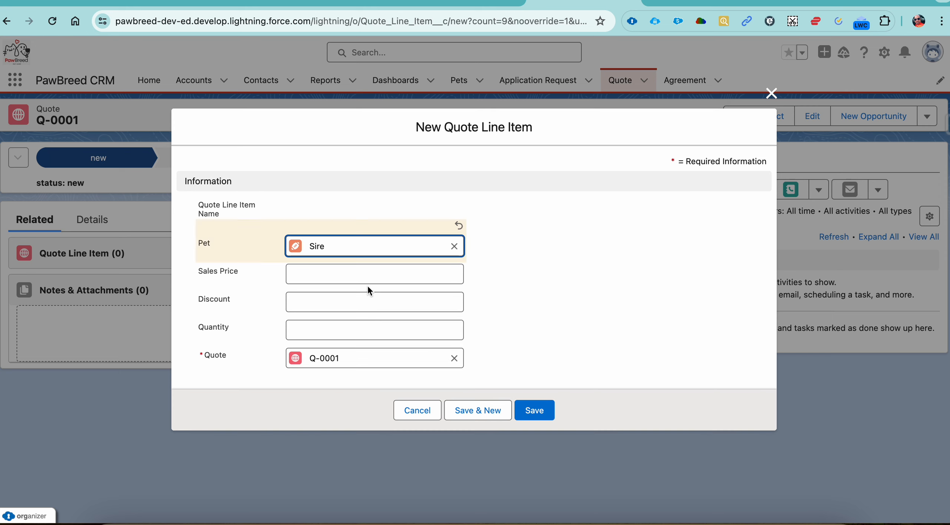
left_click(364, 276)
type("111")
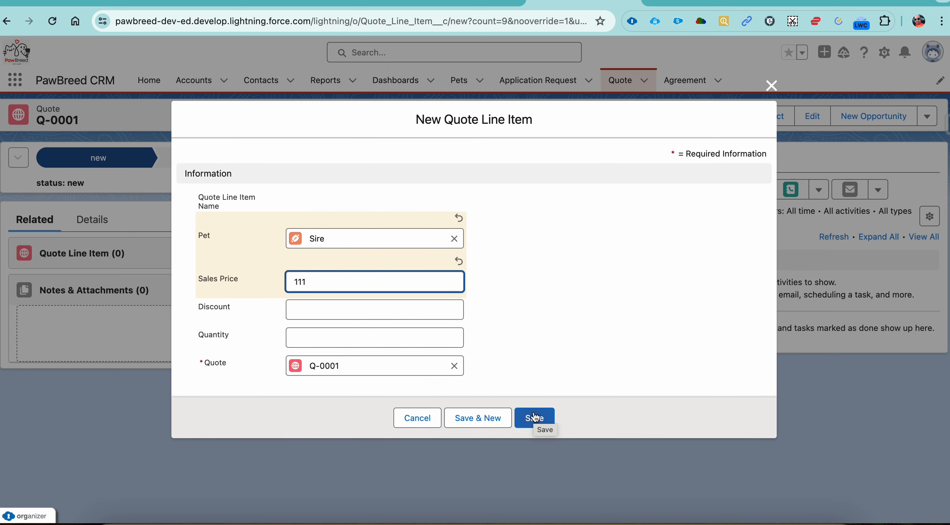
left_click(418, 418)
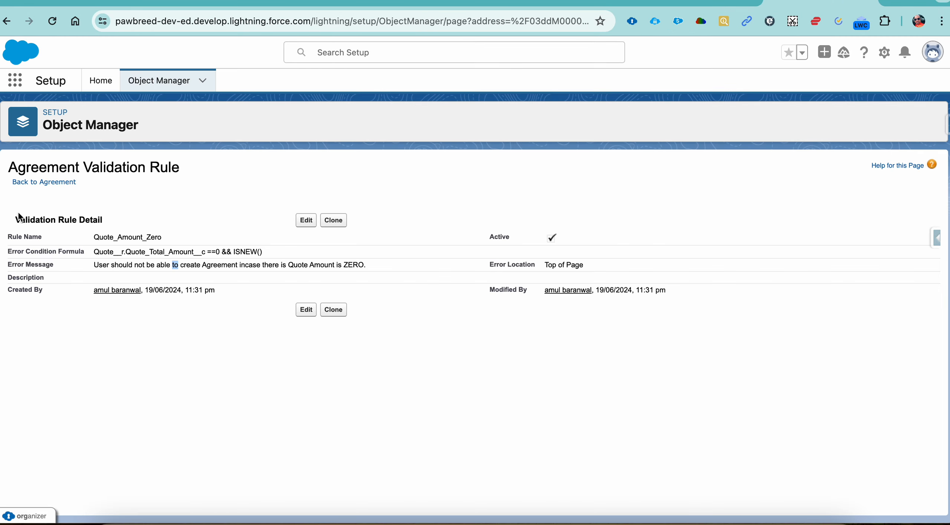
Open the validation rules of the Quote Line Item object in Salesforce Setup
left_click(52, 182)
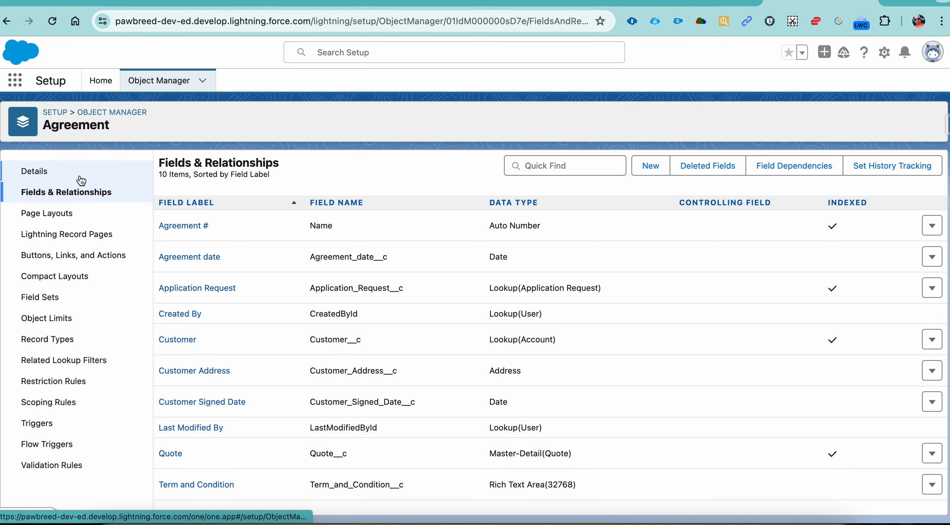
left_click(126, 112)
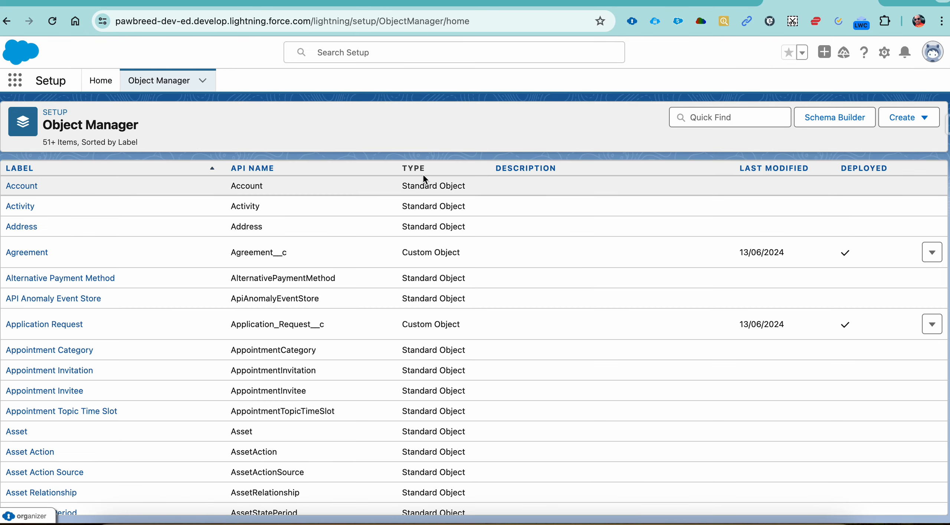
left_click(727, 117)
type("quote")
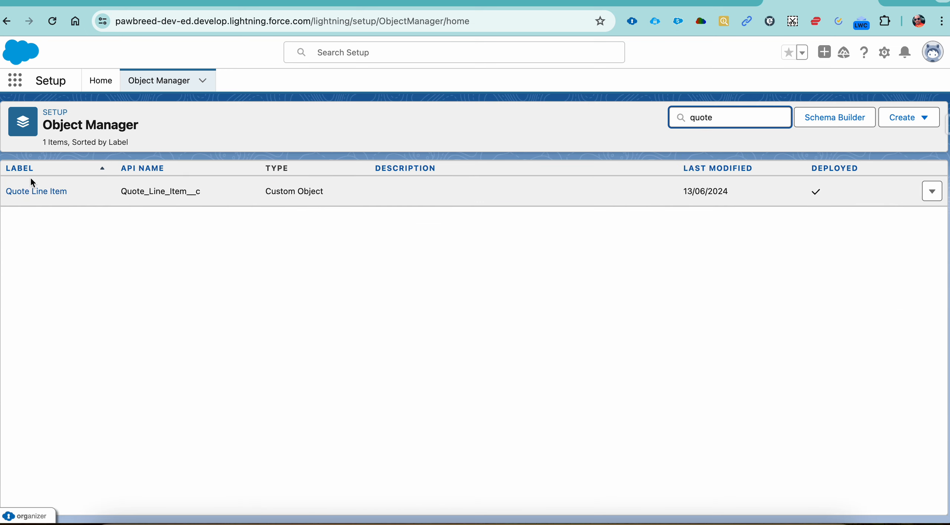
left_click(59, 191)
left_click(63, 193)
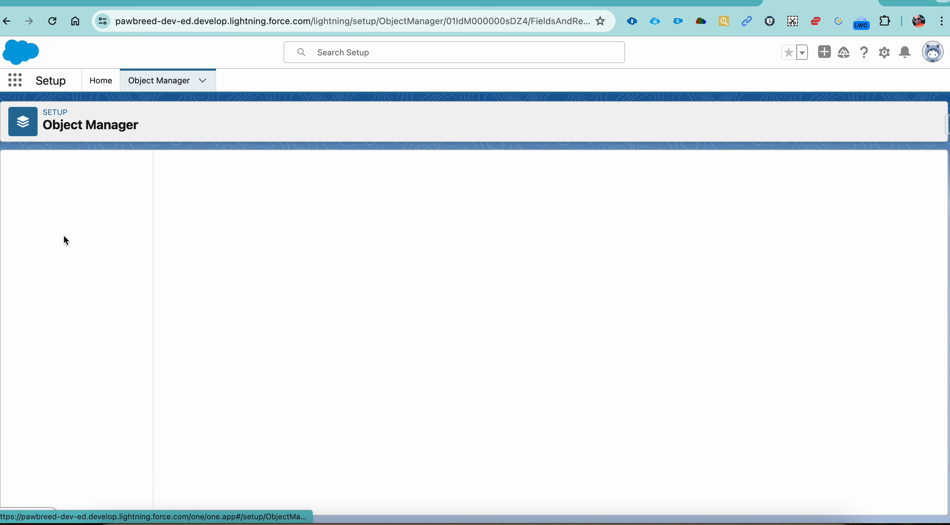
left_click(61, 465)
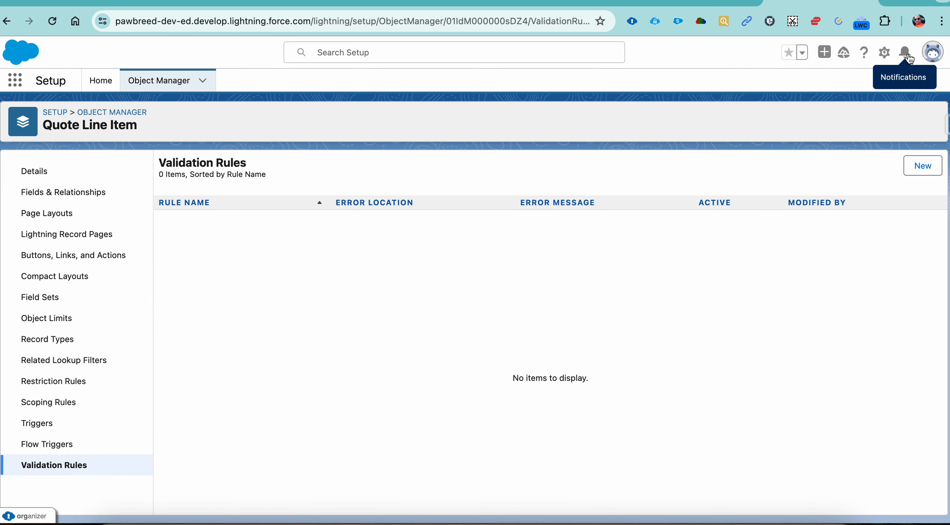
Create a new Quote Line Item validation rule named Pet_Not_available
left_click(922, 165)
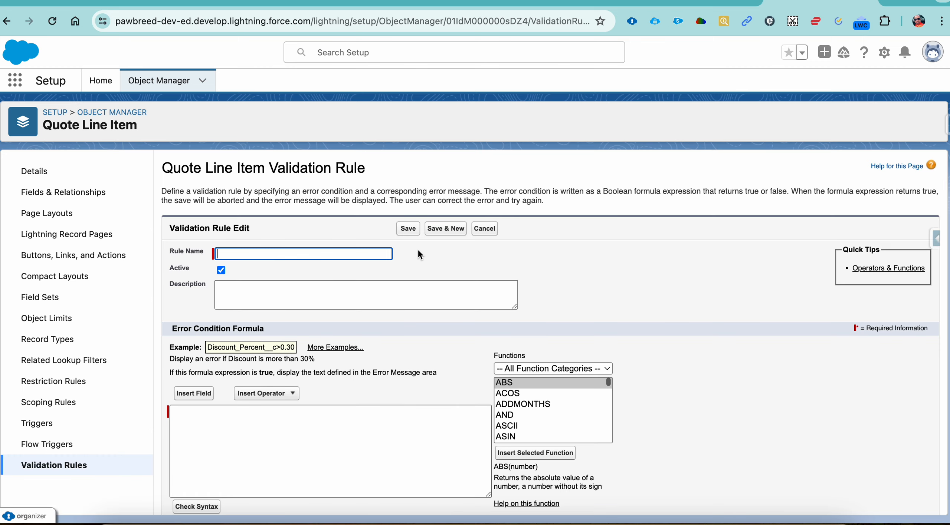
type("Pet Not")
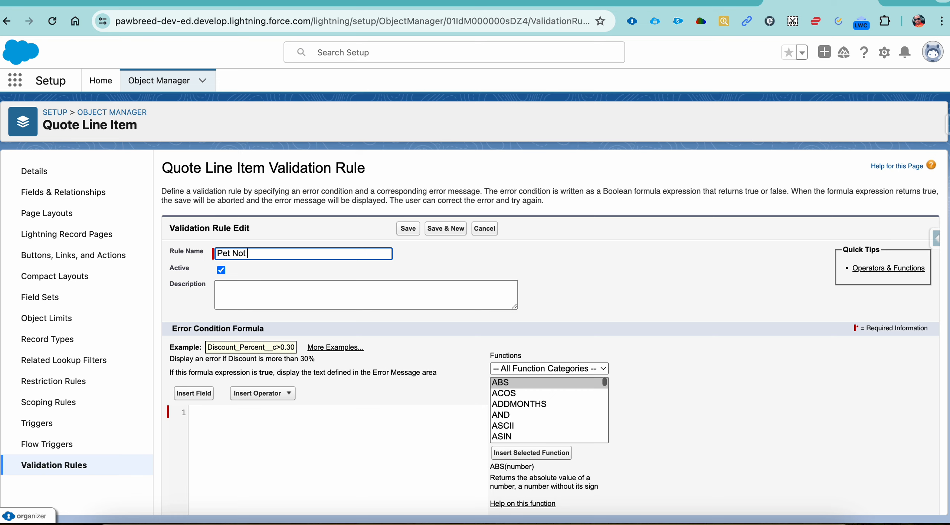
type(" available")
key("Tab")
Insert the related pet's Adoption Status field, Pet__r.Adoption_Status__c, into the error condition formula
left_click(336, 406)
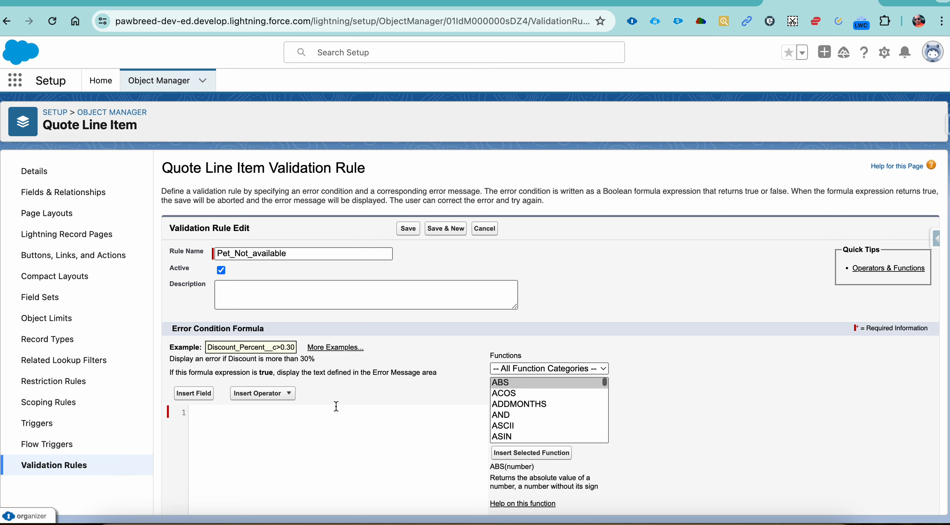
type("If")
key("BackSpace")
left_click(195, 394)
left_click(413, 319)
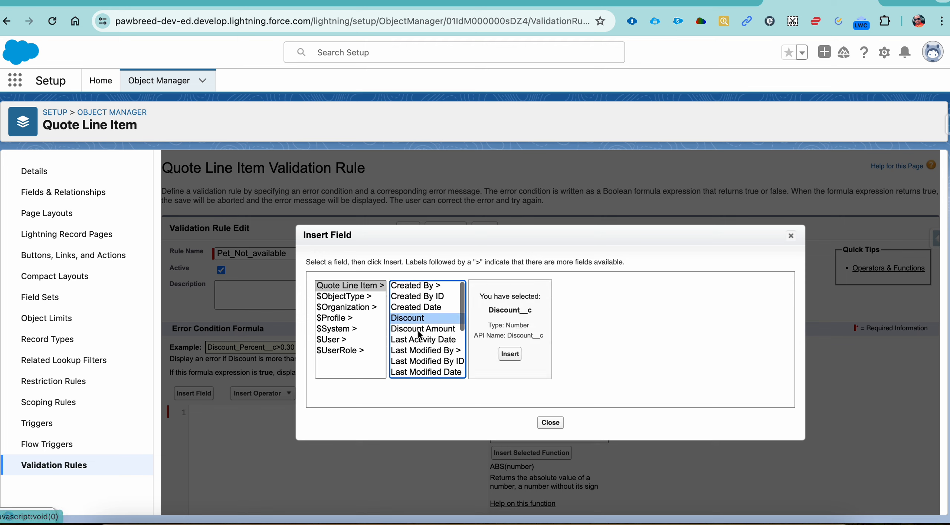
key("p")
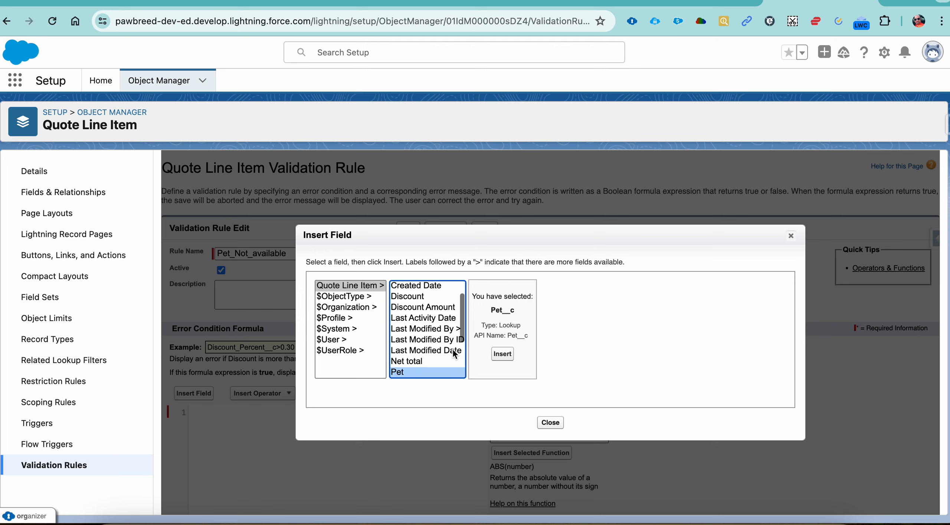
scroll(453, 351, "down", 2)
left_click(427, 318)
left_click(506, 321)
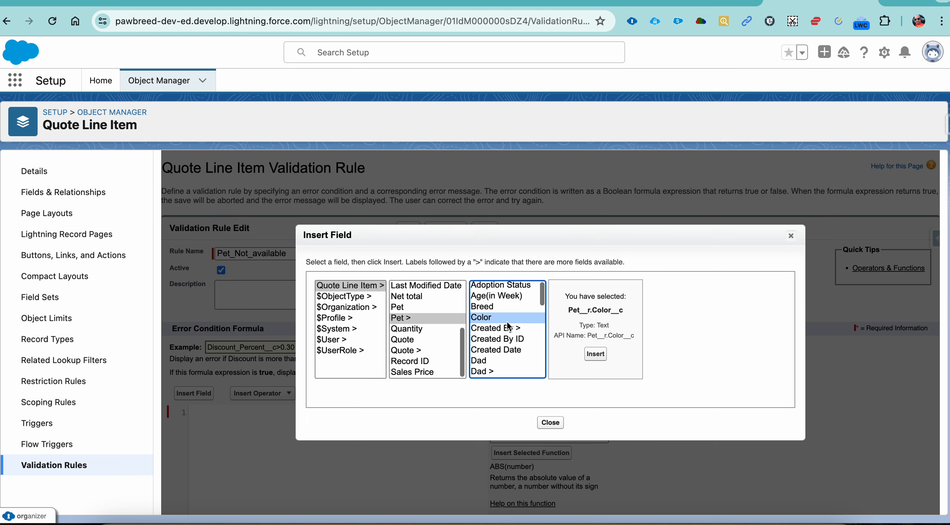
left_click(519, 287)
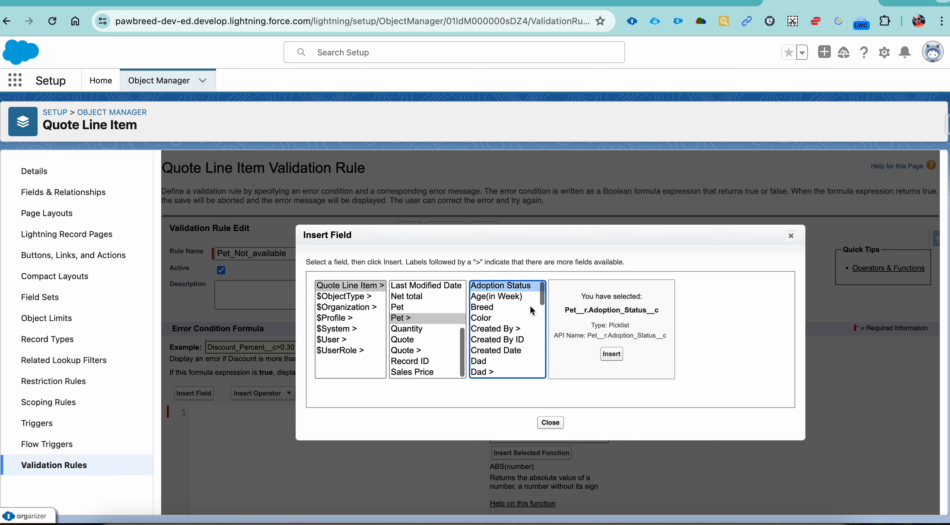
left_click(611, 354)
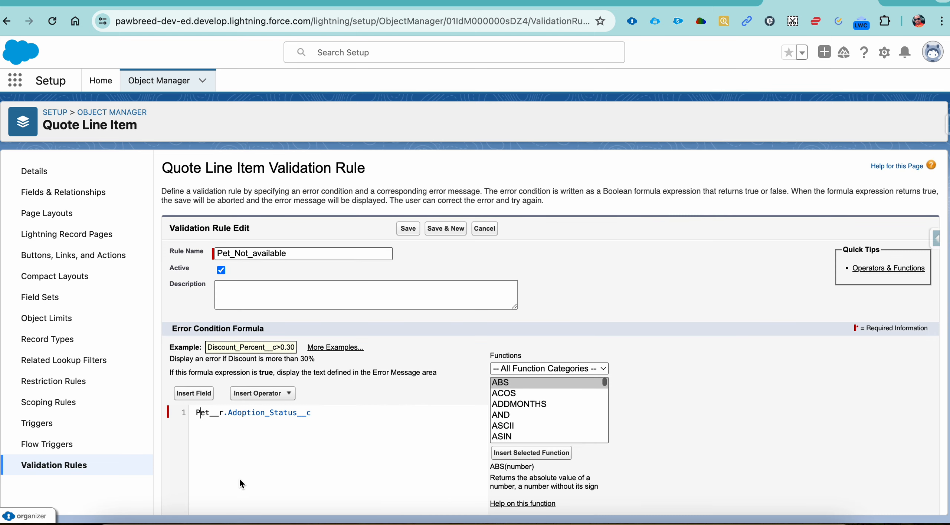
Complete the error condition formula as TEXT(Pet__r.Adoption_Status__c)!='Available' && ISNEW()
key("Left")
type("TEXT")
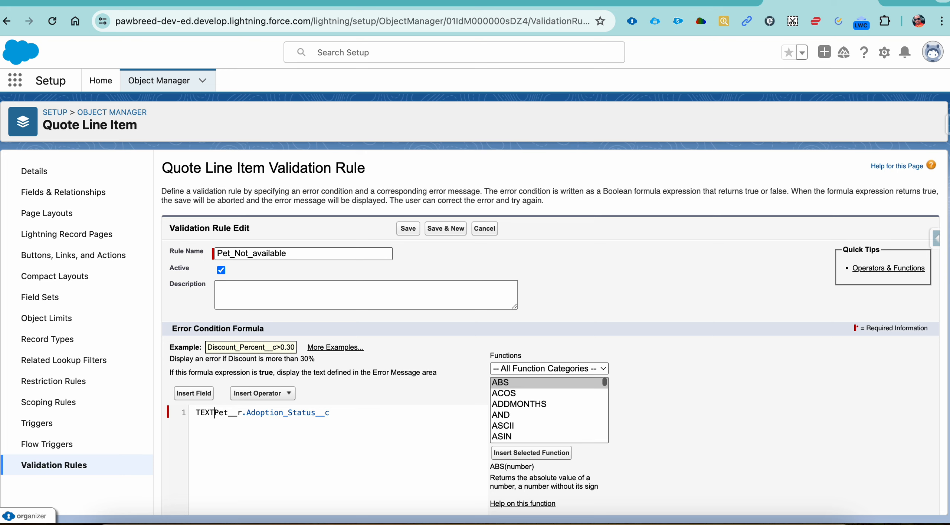
type("(")
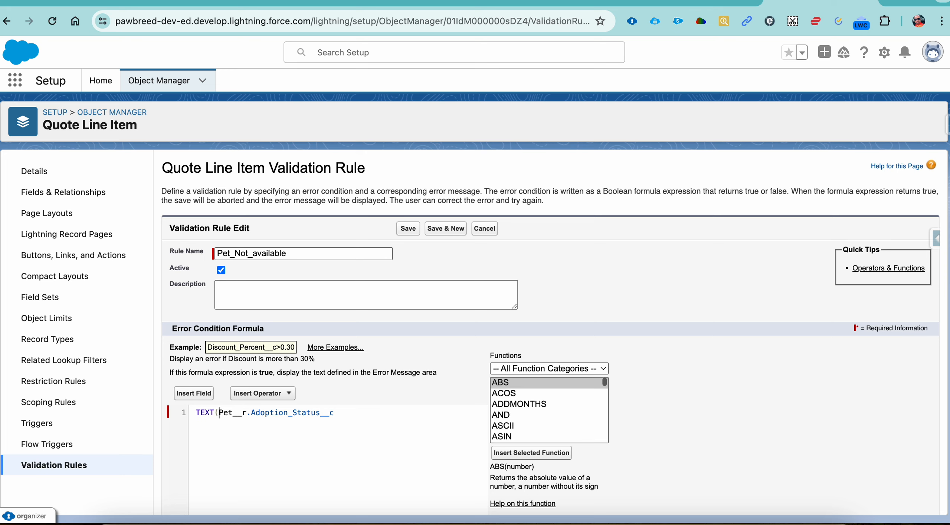
left_click(340, 413)
type(")!='Available' && ISNEW(")
Copy "Pet Status is not Available." from the 20 Episode document into the rule's error message, and save the rule
left_click(465, 2)
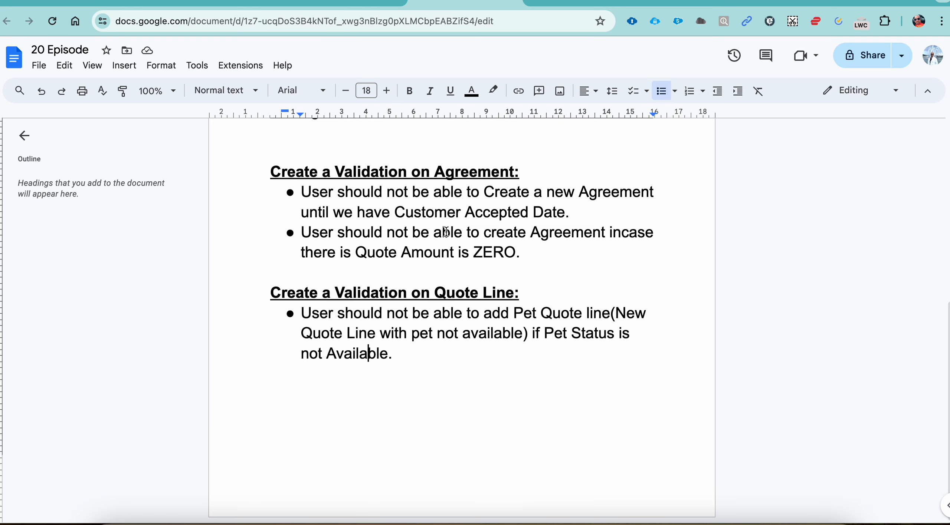
left_click_drag(406, 358, 548, 343)
key("super+c")
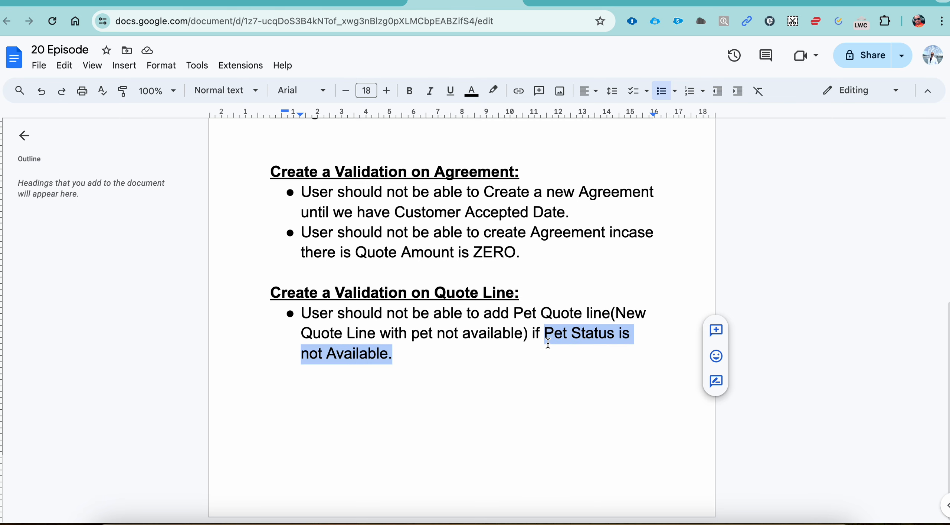
left_click(796, 3)
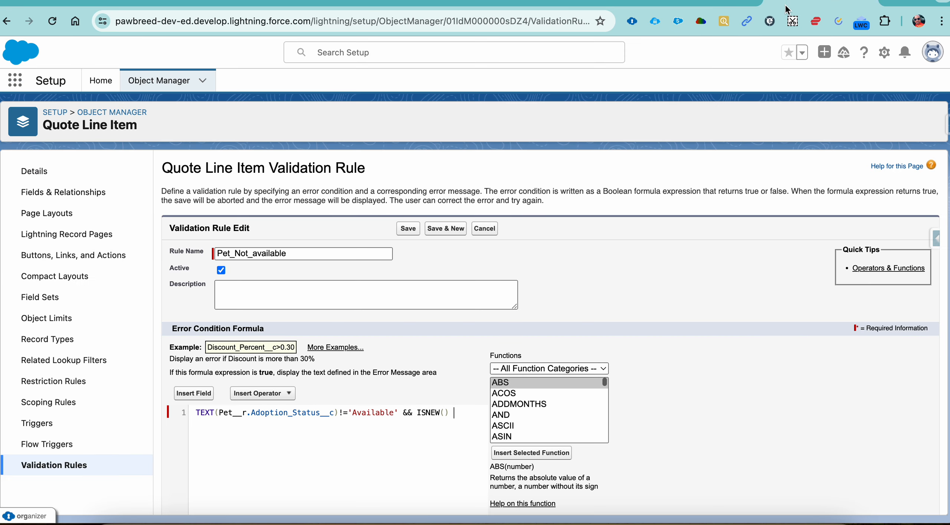
scroll(290, 418, "down", 5)
scroll(298, 417, "down", 4)
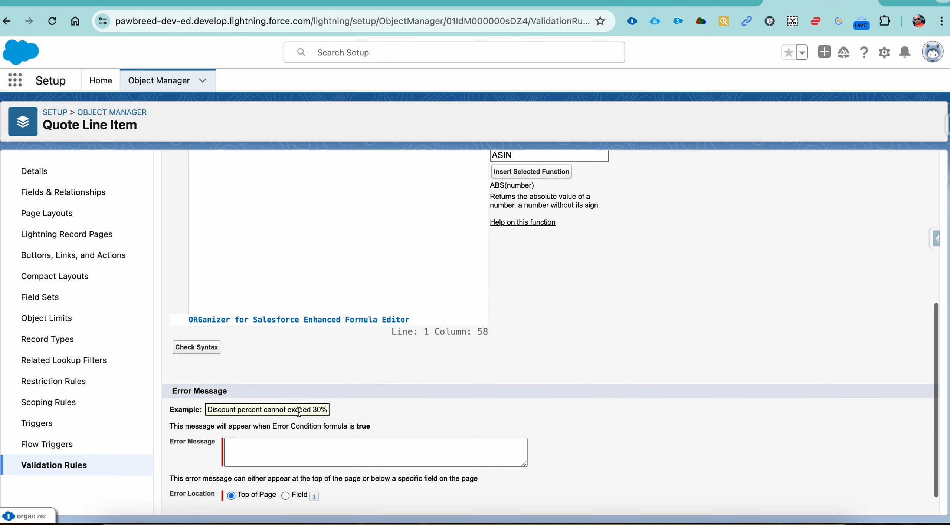
left_click(297, 412)
key("super+v")
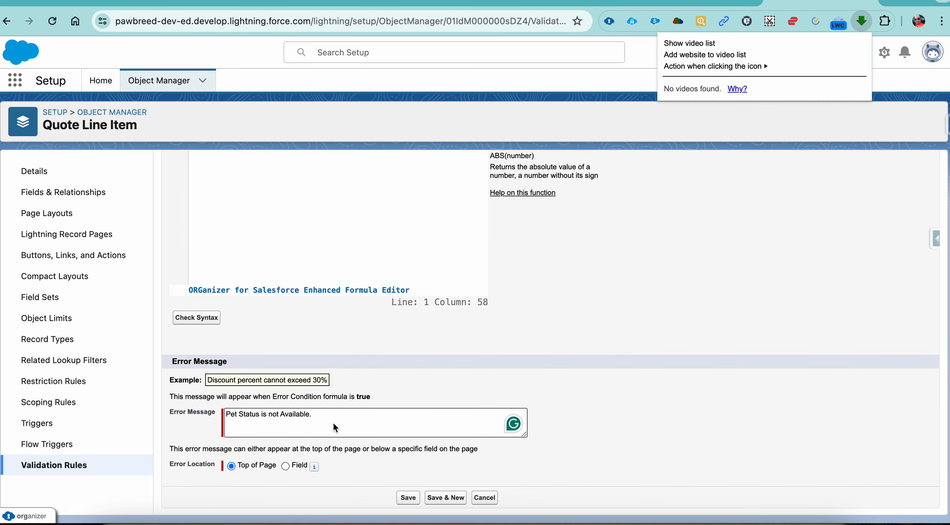
left_click(332, 421)
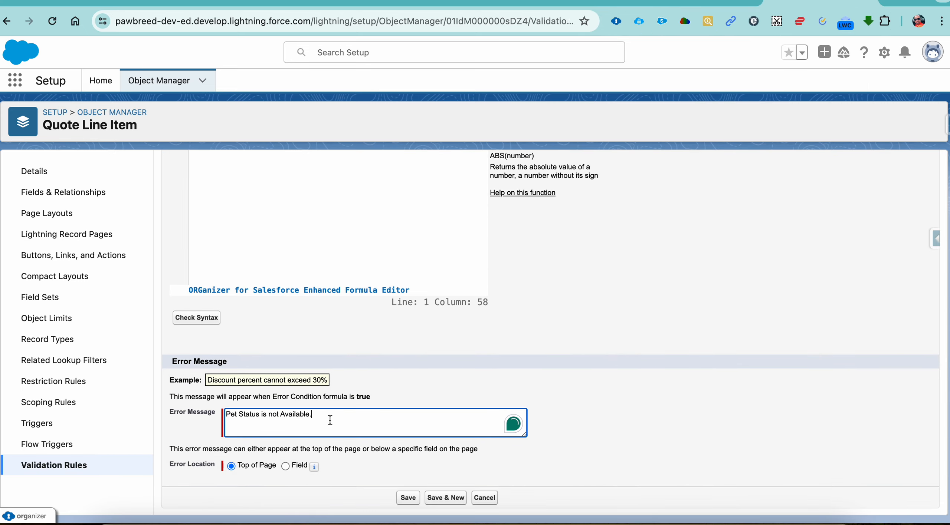
left_click(408, 498)
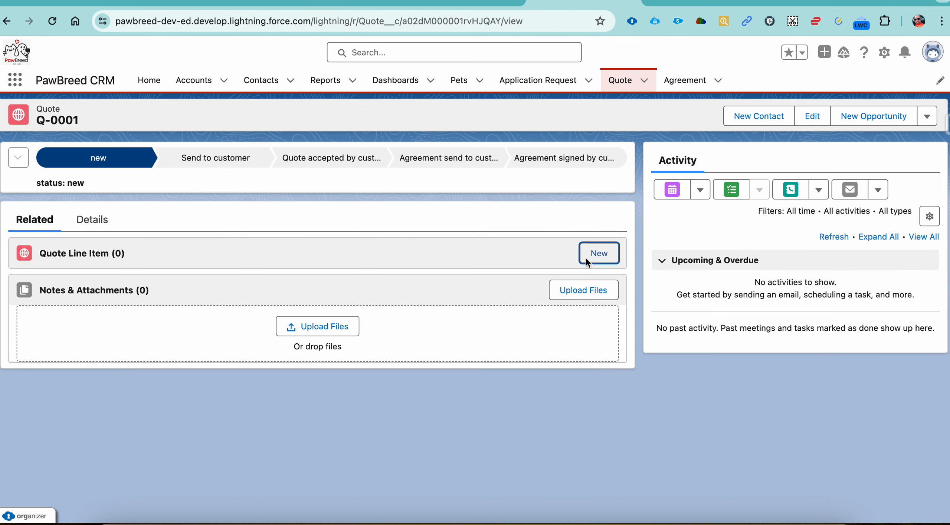
Test the rule on quote Q-0001 by trying to save a line item with pet Sire, sales price 1, discount 1 and quantity 1
left_click(598, 253)
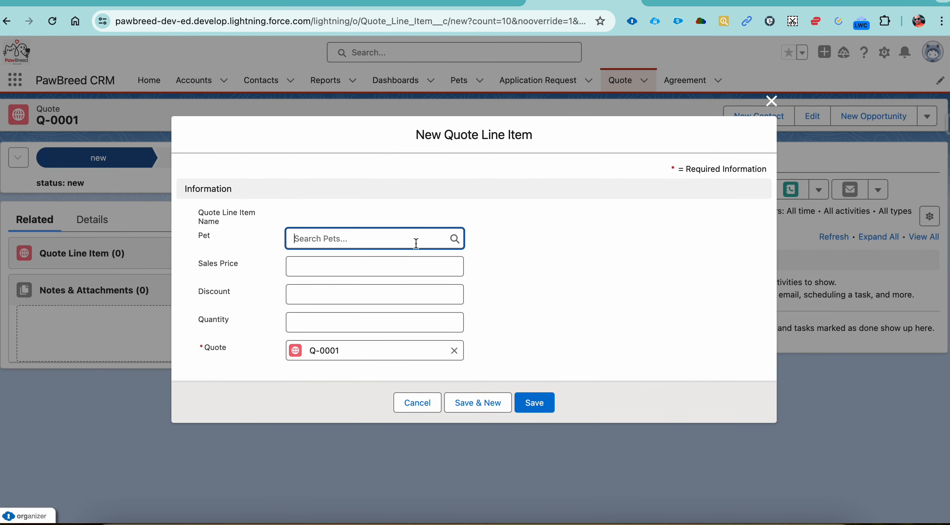
left_click(416, 242)
type("sire")
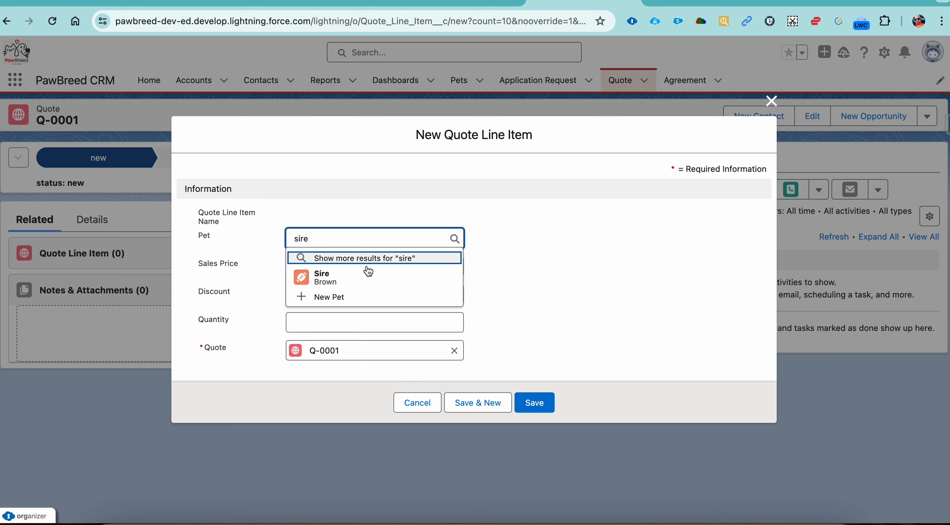
left_click(366, 274)
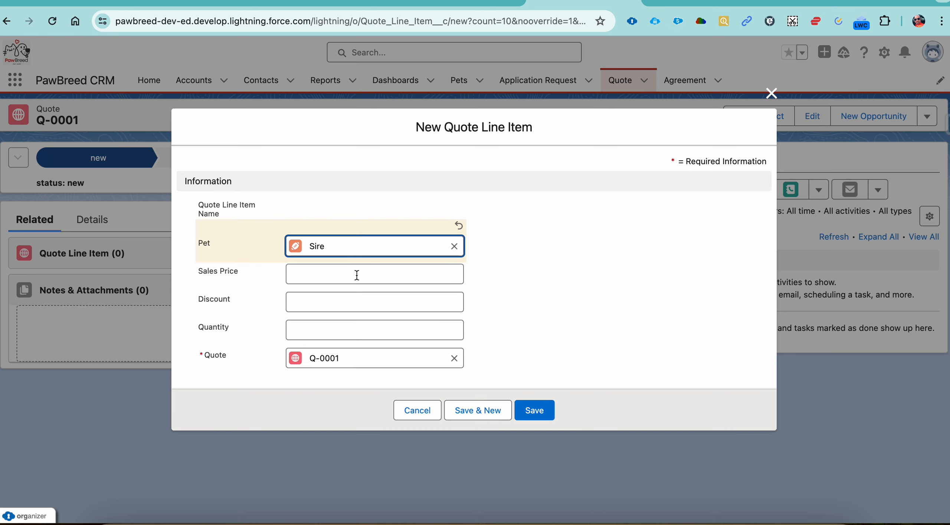
left_click(358, 278)
type("1")
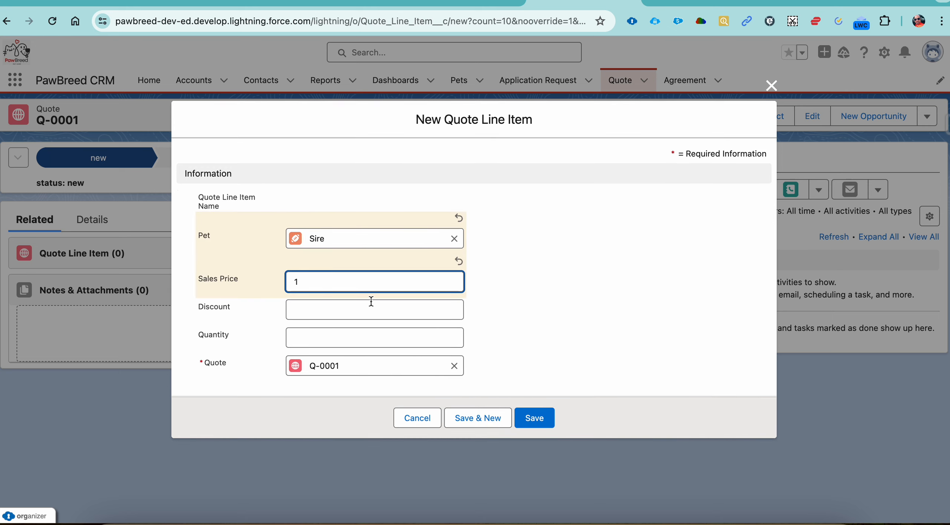
left_click(371, 301)
type("1")
left_click(373, 336)
type("1")
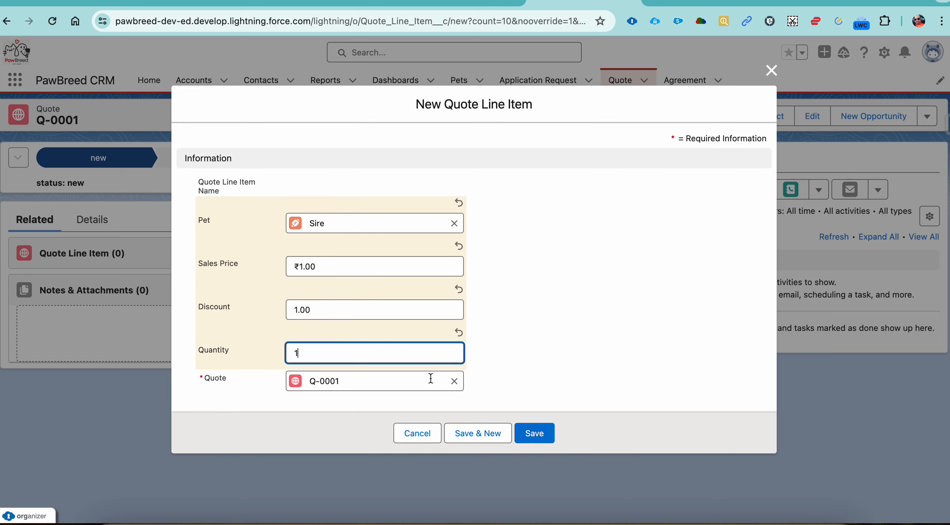
left_click(537, 433)
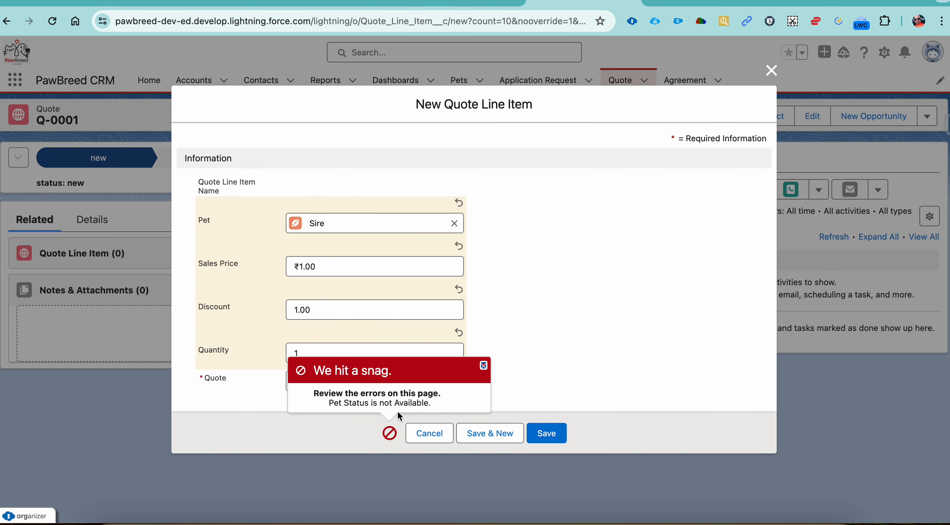
left_click_drag(336, 407, 448, 404)
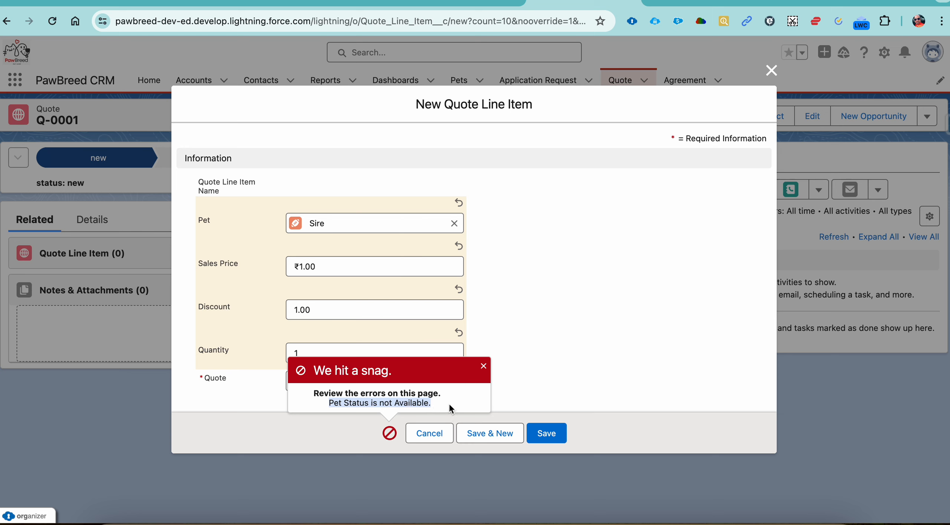
Replace the line item's pet with Bruno, set its sales price to 1000, and save the quote line item
left_click(453, 223)
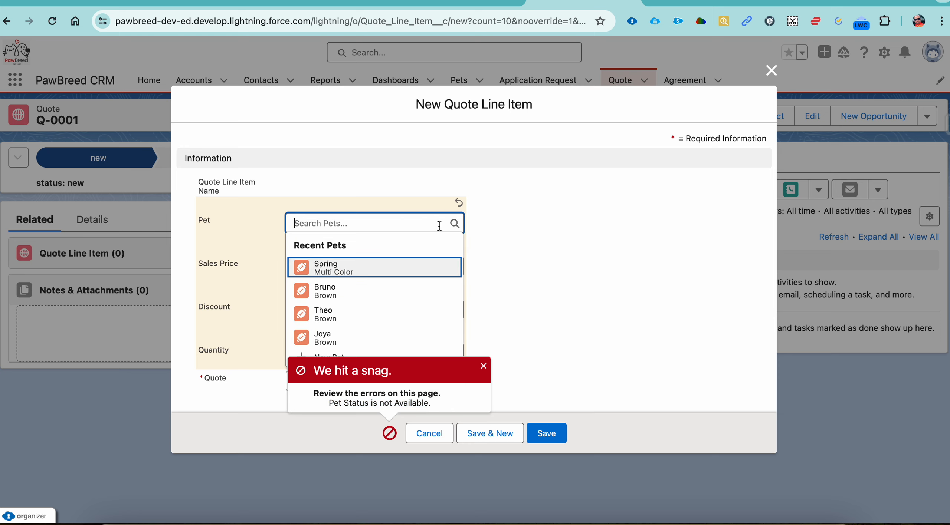
left_click(384, 291)
left_click(384, 268)
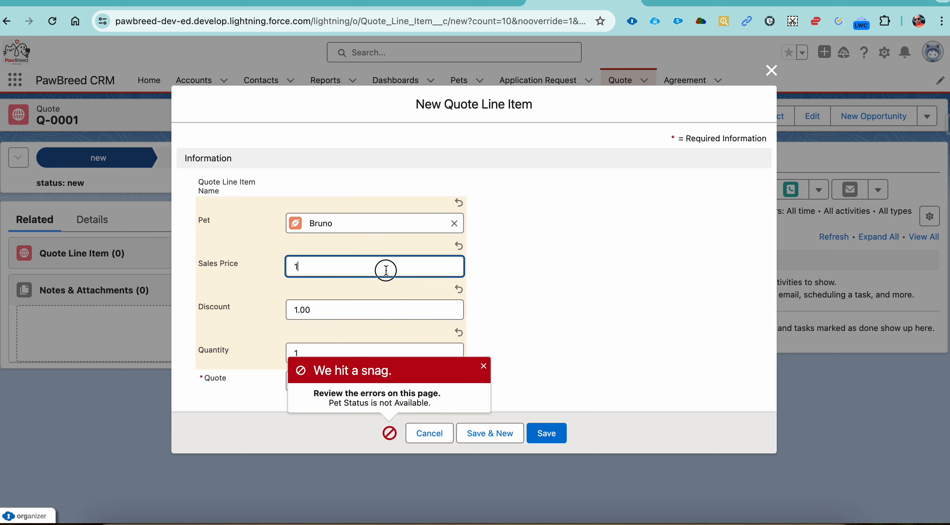
key("BackSpace")
type("1000")
key("Tab")
left_click(536, 434)
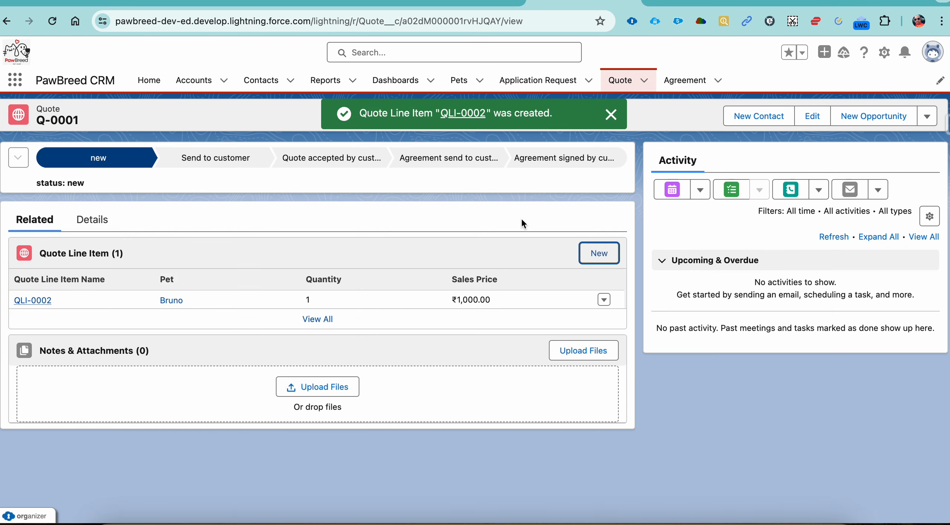
Switch to the 20 Episode document and review the validation requirements for Quote, Agreement and Quote Line
left_click(479, 2)
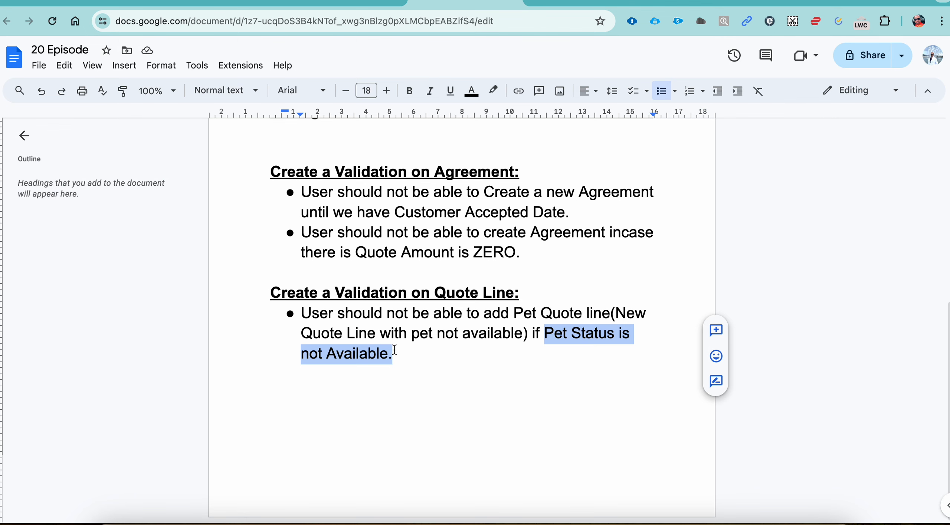
scroll(420, 351, "up", 9)
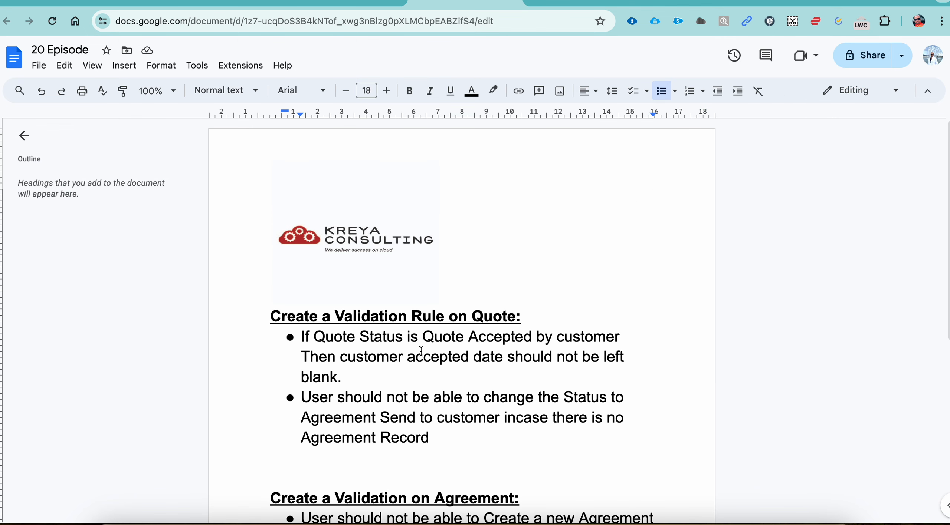
scroll(421, 350, "down", 6)
scroll(421, 351, "down", 3)
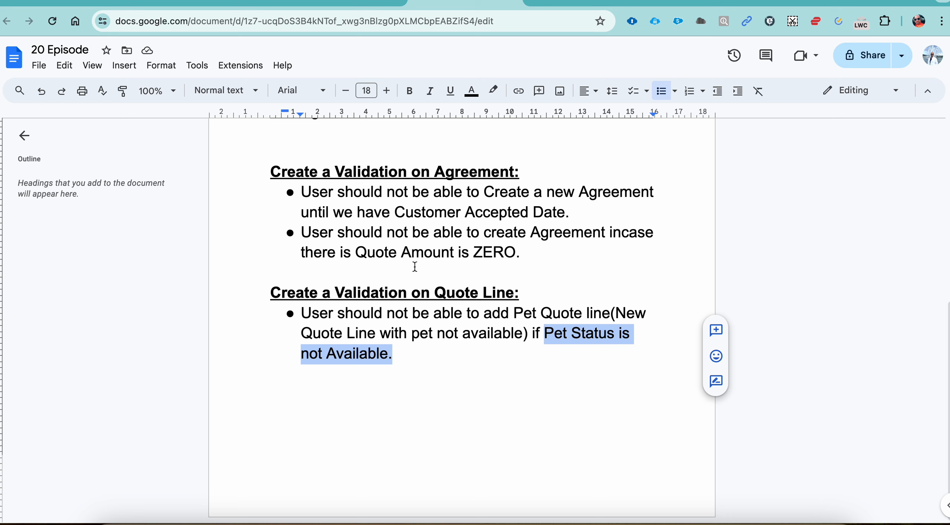
key("super+shift+5")
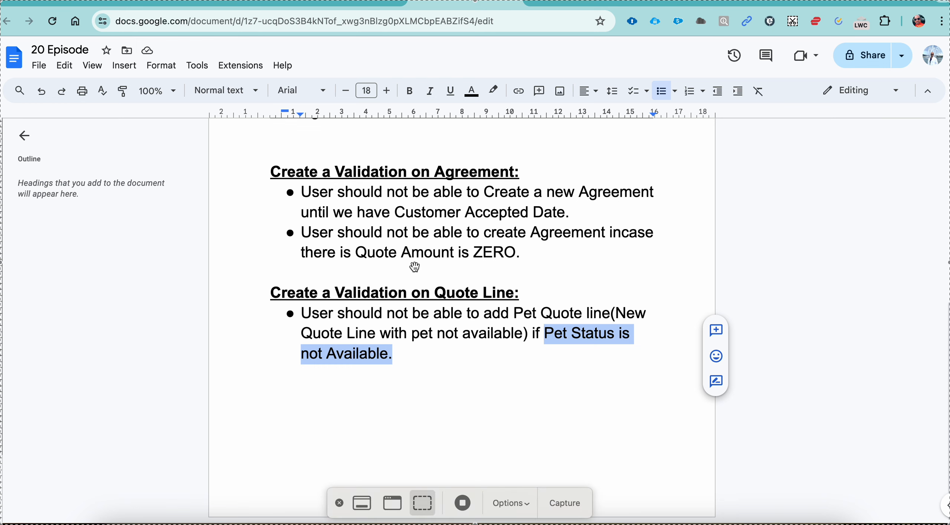